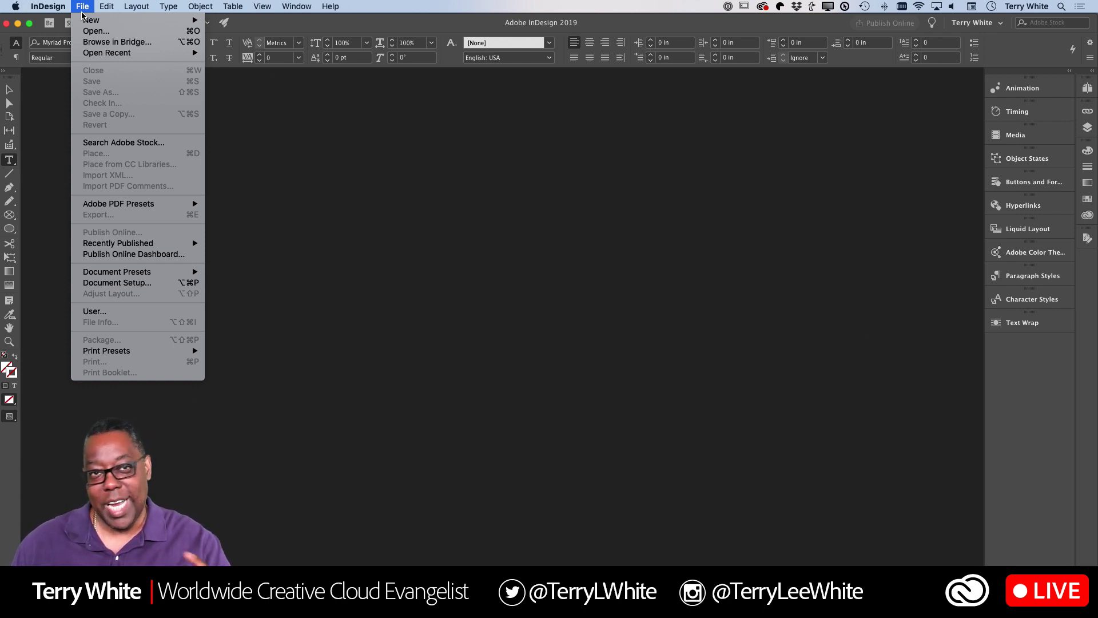
Create a new single-page landscape document from the recent custom 11 x 8.5 in preset.
mouse_move(109, 23)
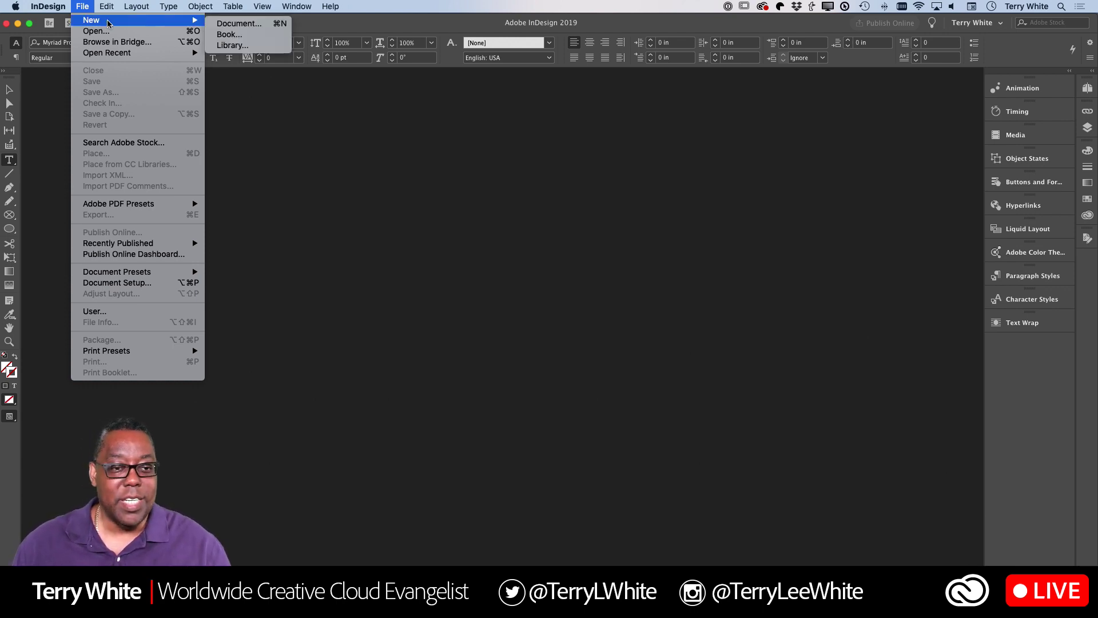
left_click(249, 29)
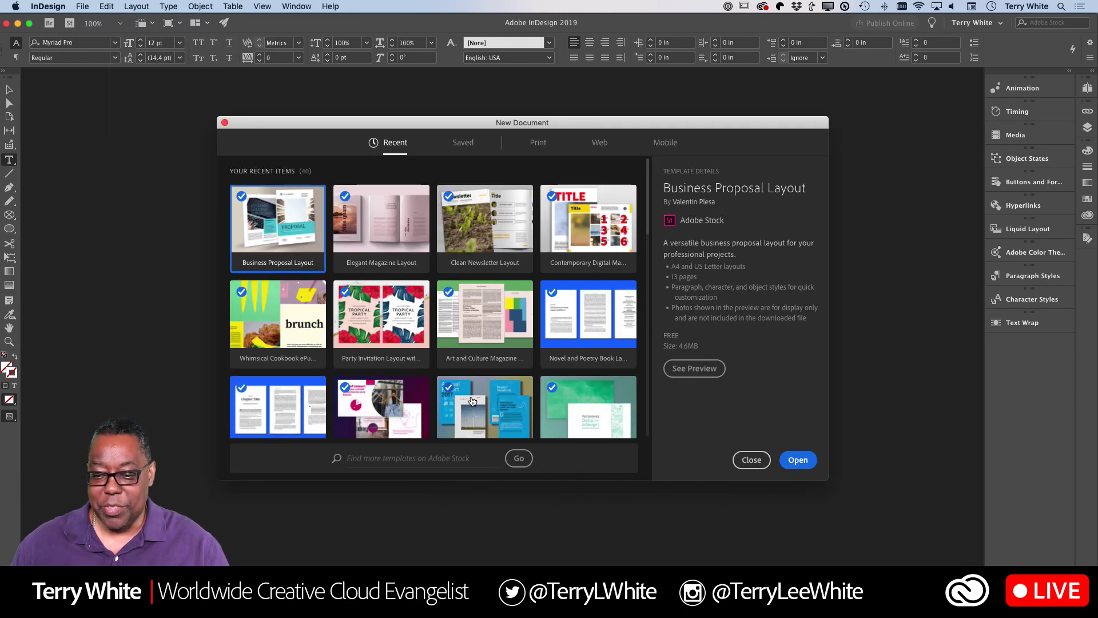
scroll(462, 367, "down", 10)
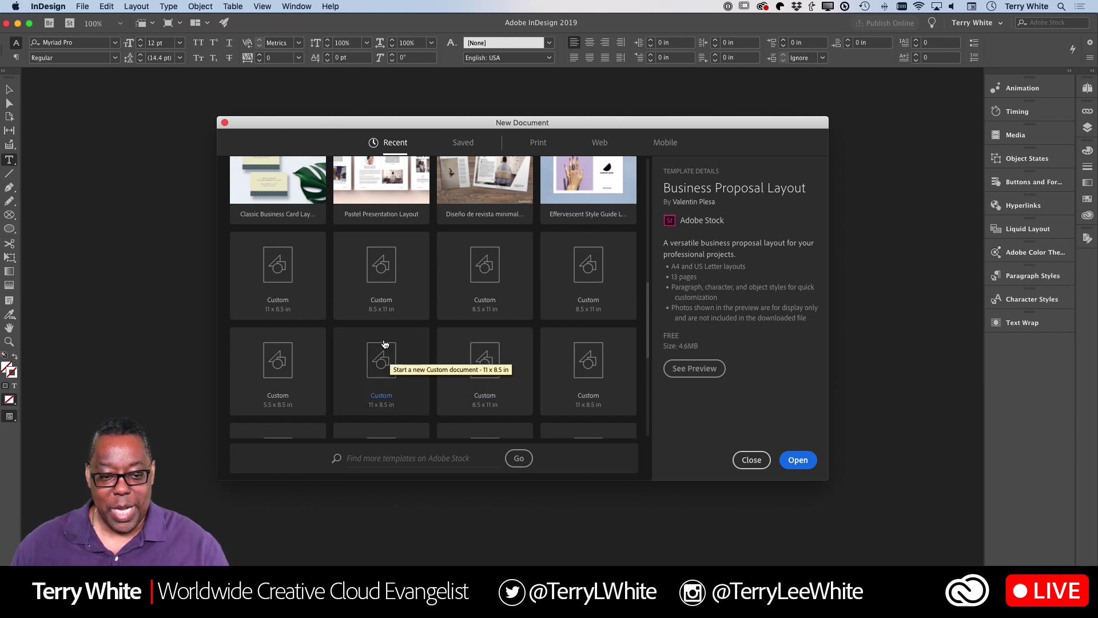
left_click(271, 274)
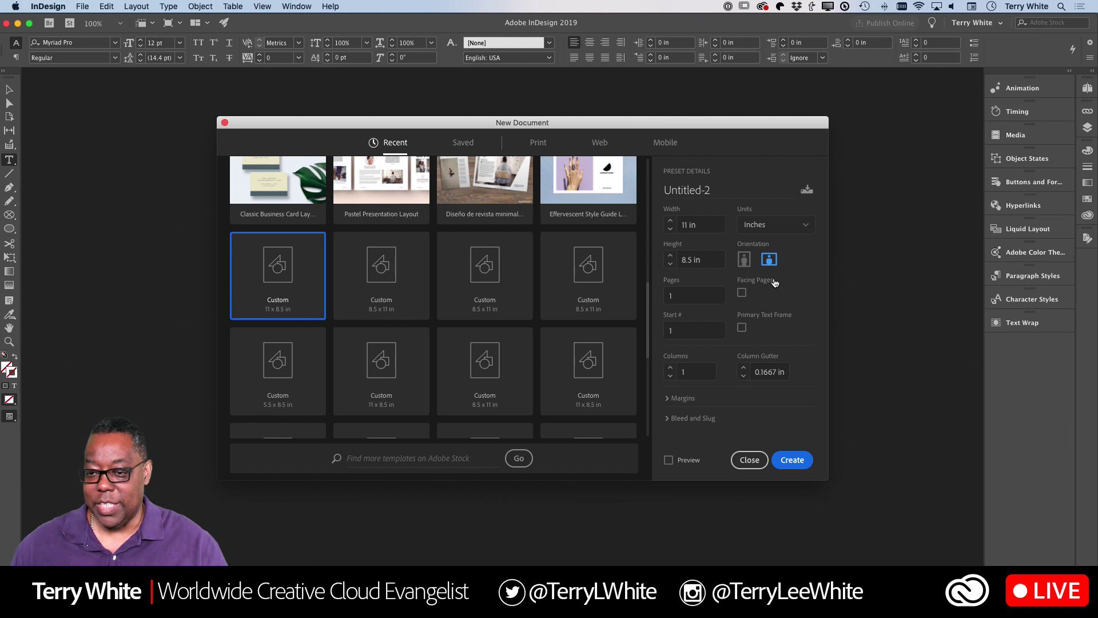
left_click(796, 461)
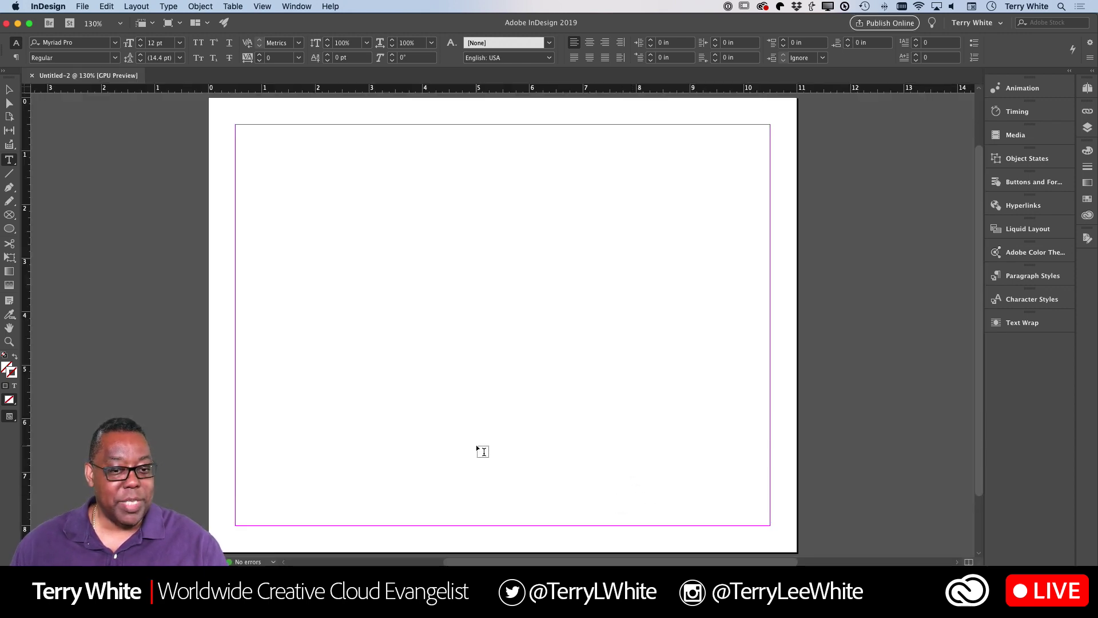
Set the frame tool to the Rectangle Frame variant and the shape tool to the Rectangle variant.
left_click(9, 89)
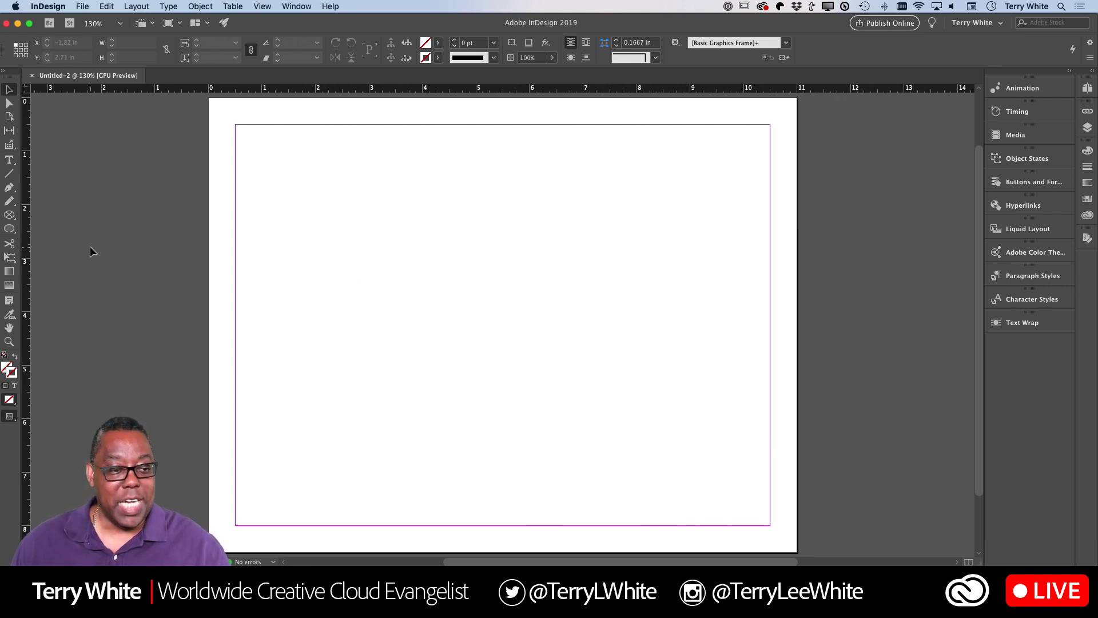
left_click(12, 220)
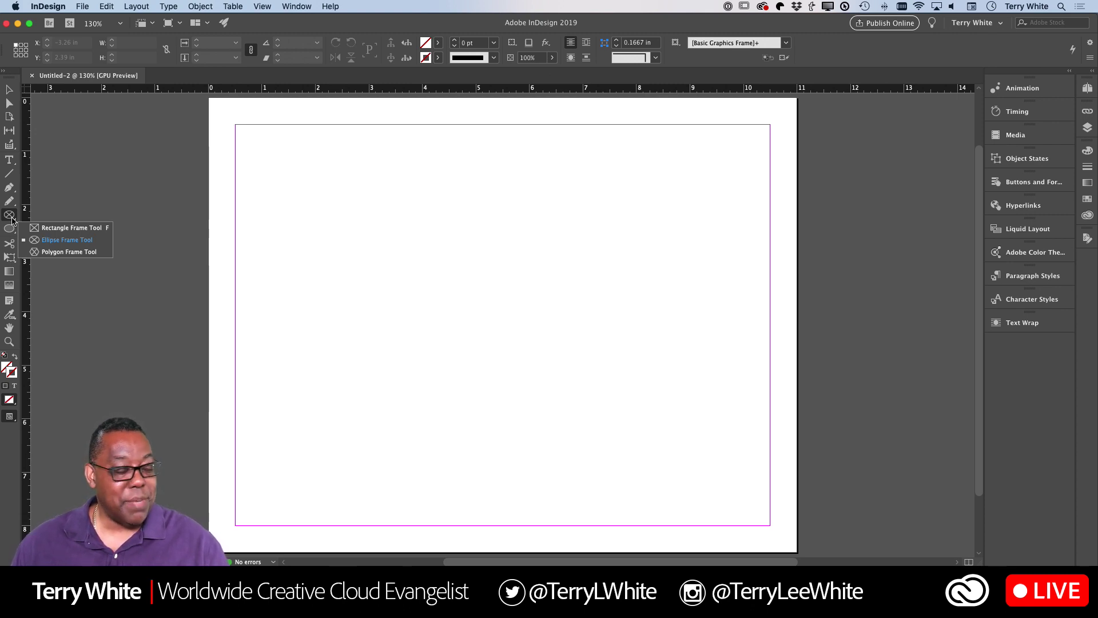
left_click(64, 253)
left_click(8, 215)
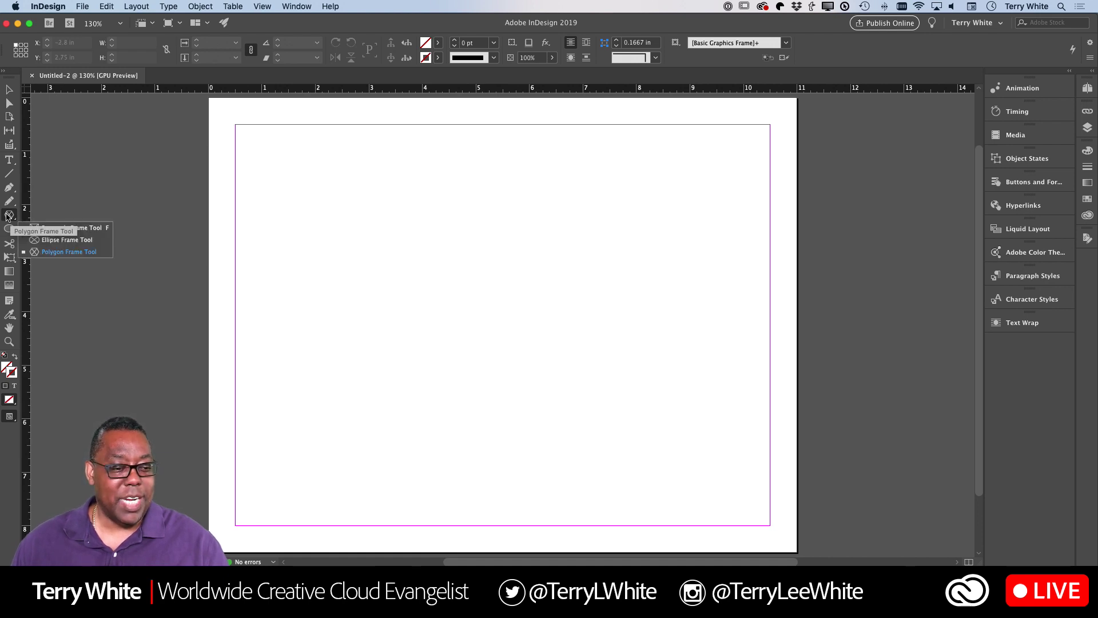
left_click(67, 227)
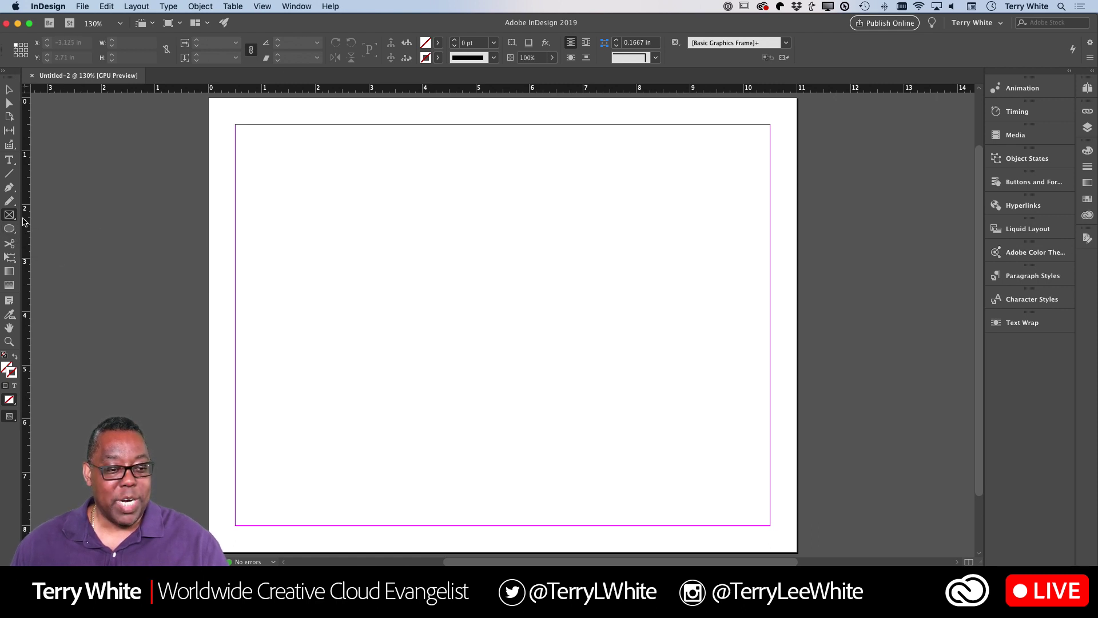
left_click(10, 231)
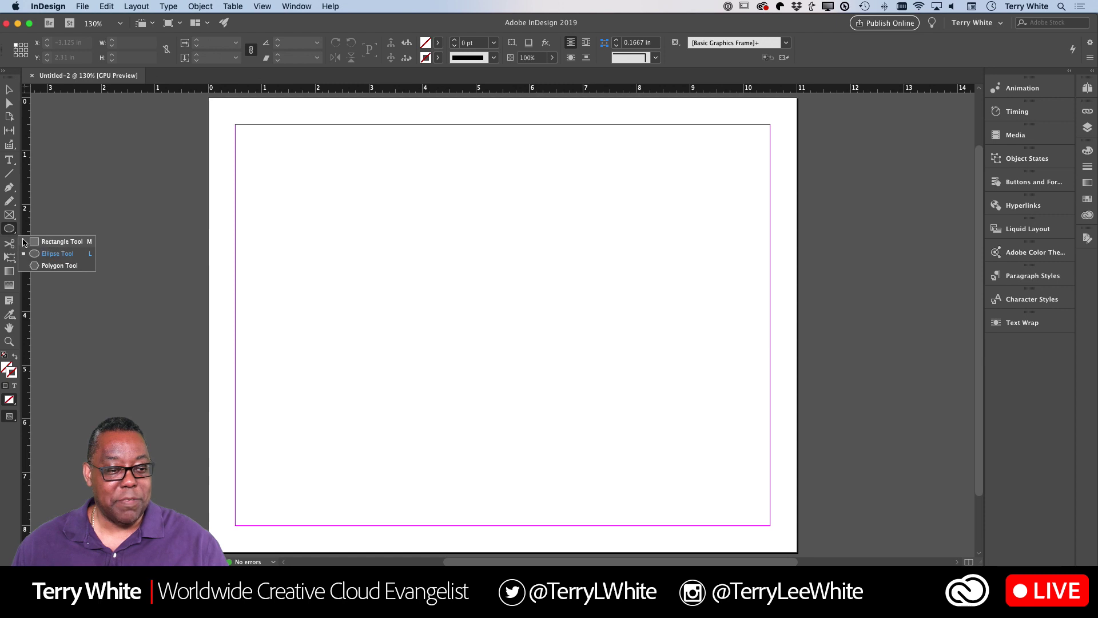
left_click(62, 241)
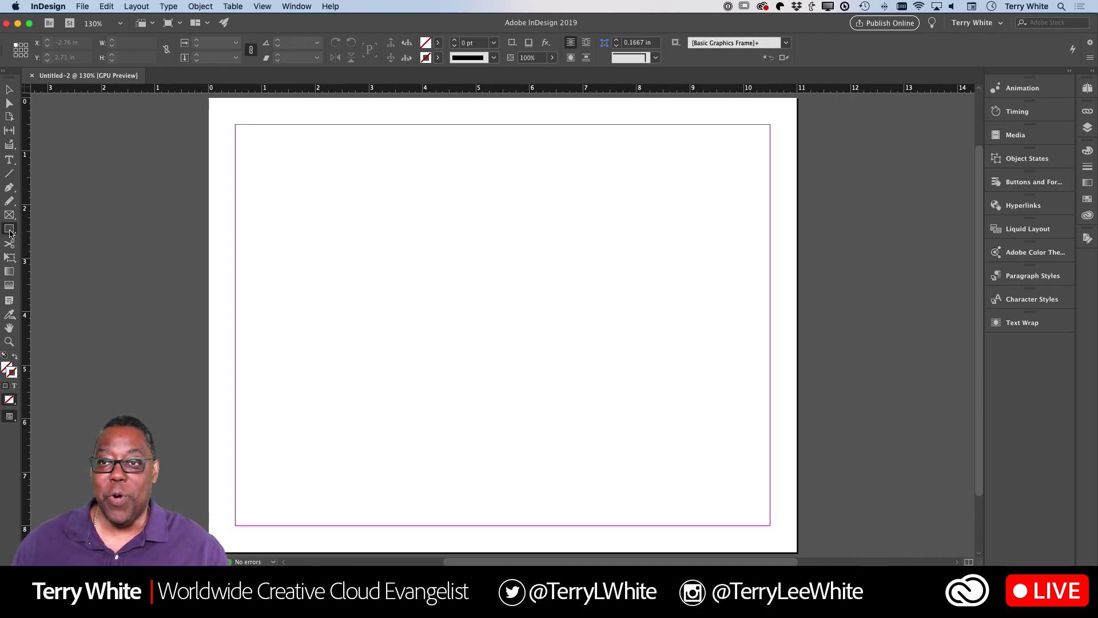
Place a rectangular frame of about 3.12 x 2.76 in near the page's upper-left corner, at about X 1 in, Y 0.85 in.
left_click(9, 215)
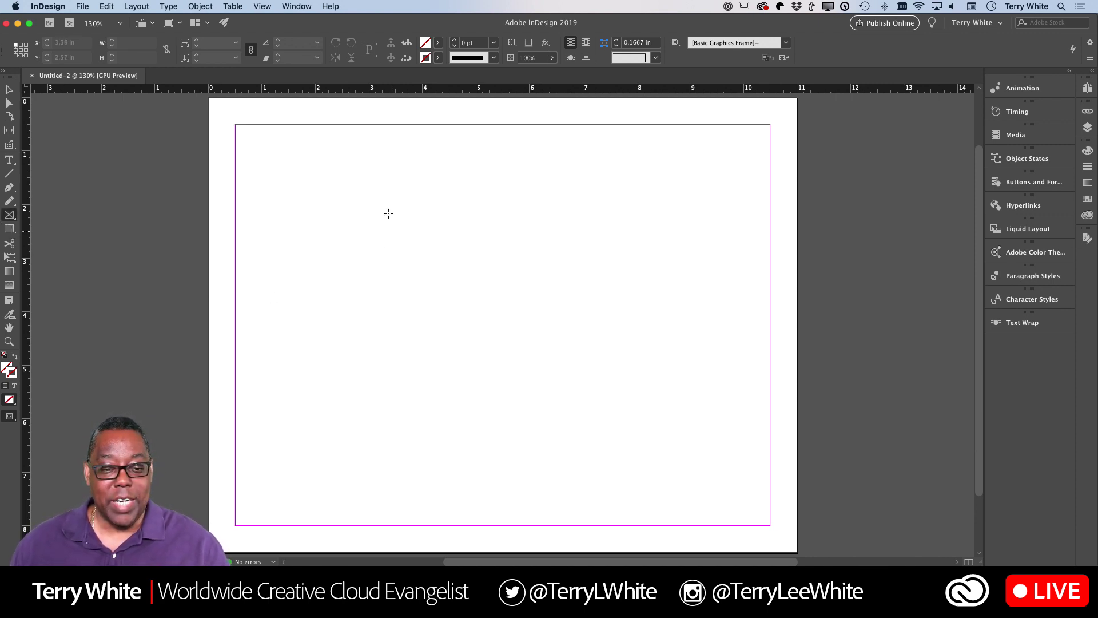
left_click_drag(277, 161, 430, 293)
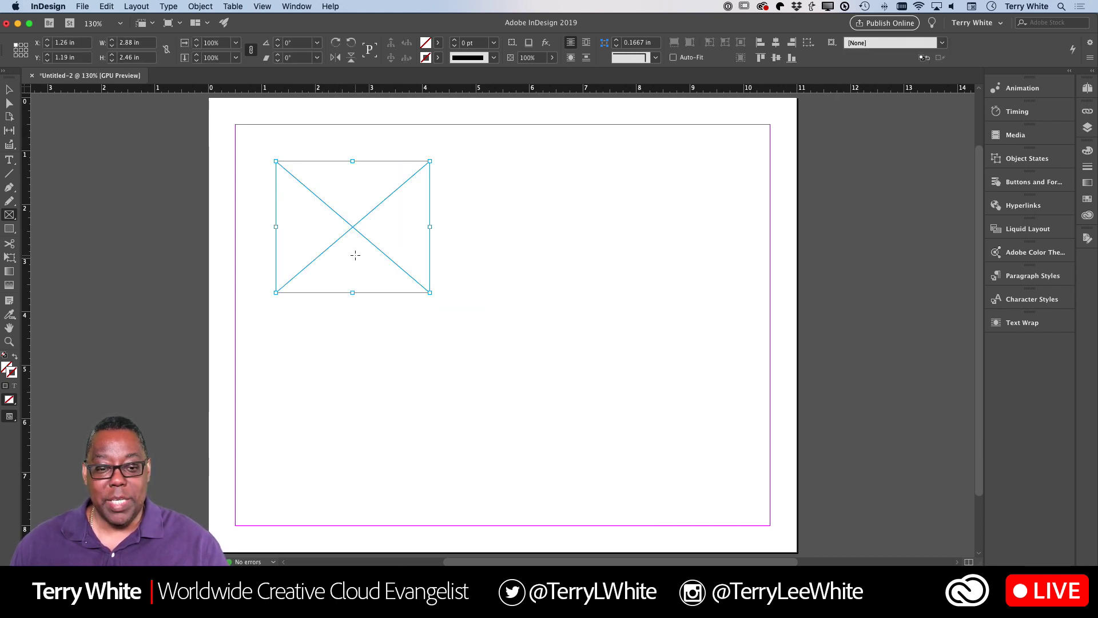
key("v")
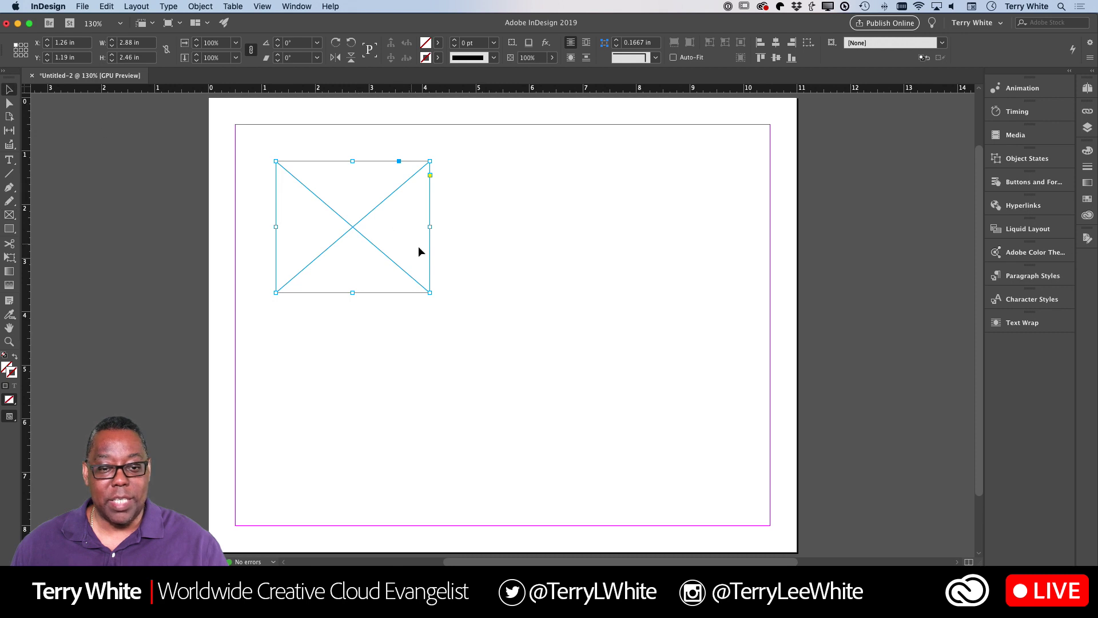
left_click_drag(368, 242, 353, 224)
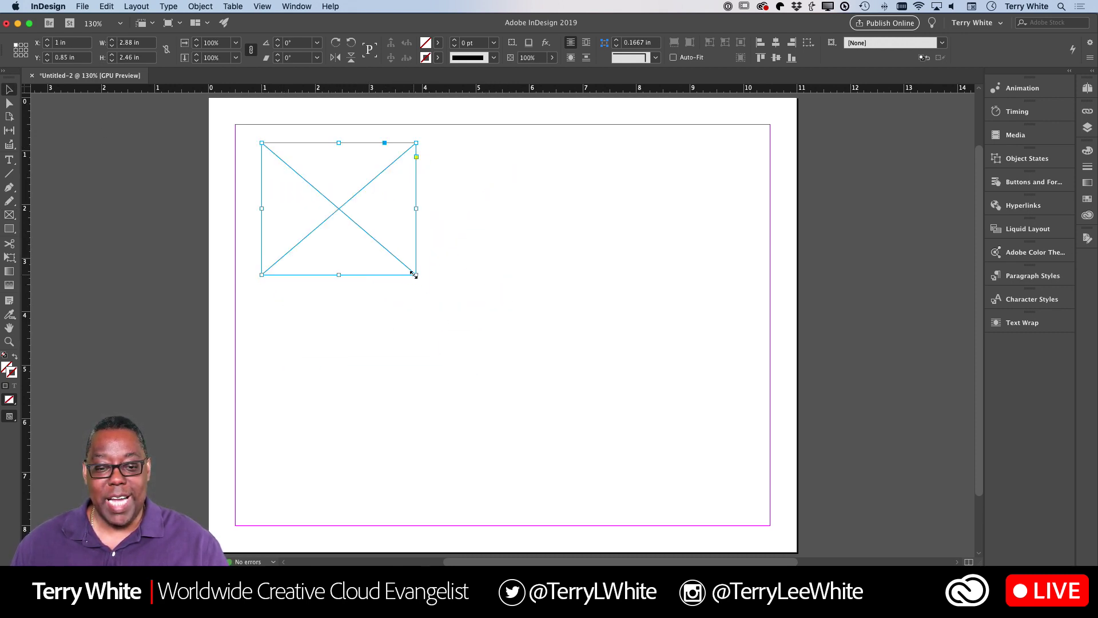
left_click_drag(414, 275, 429, 290)
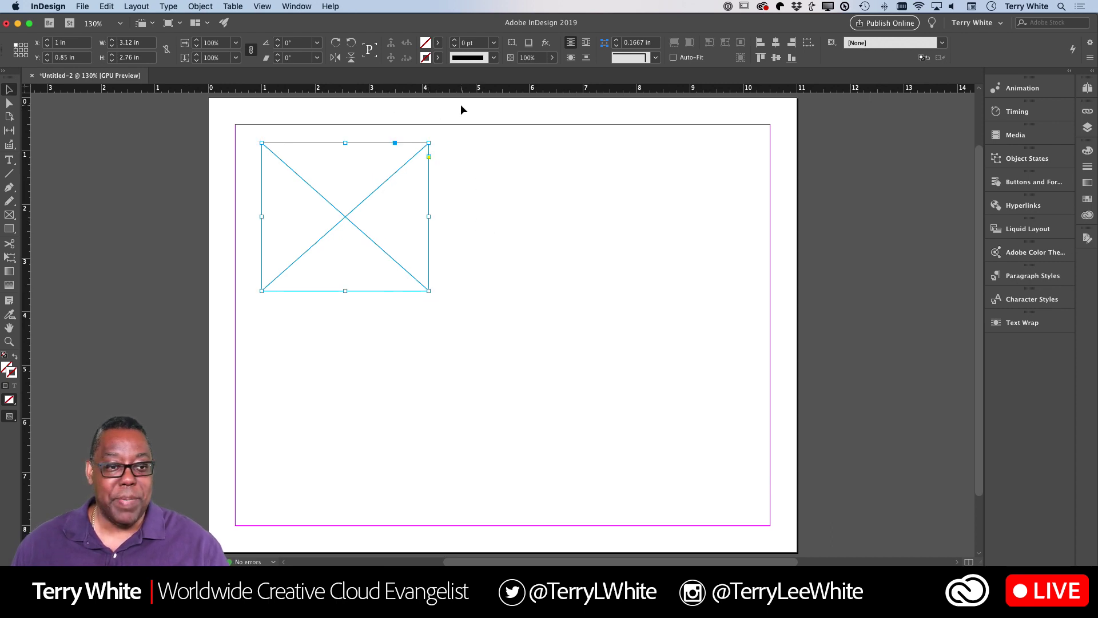
Set the rectangular frame's width to 3.5 in and its height to 2.5 in.
left_click(132, 44)
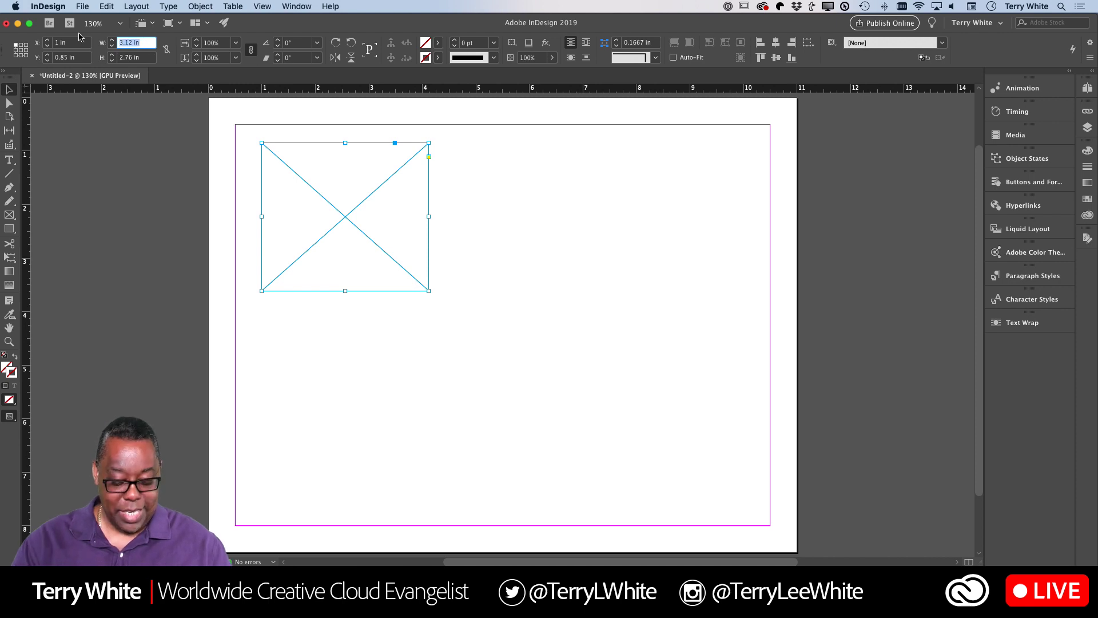
type("3.5")
key("Tab")
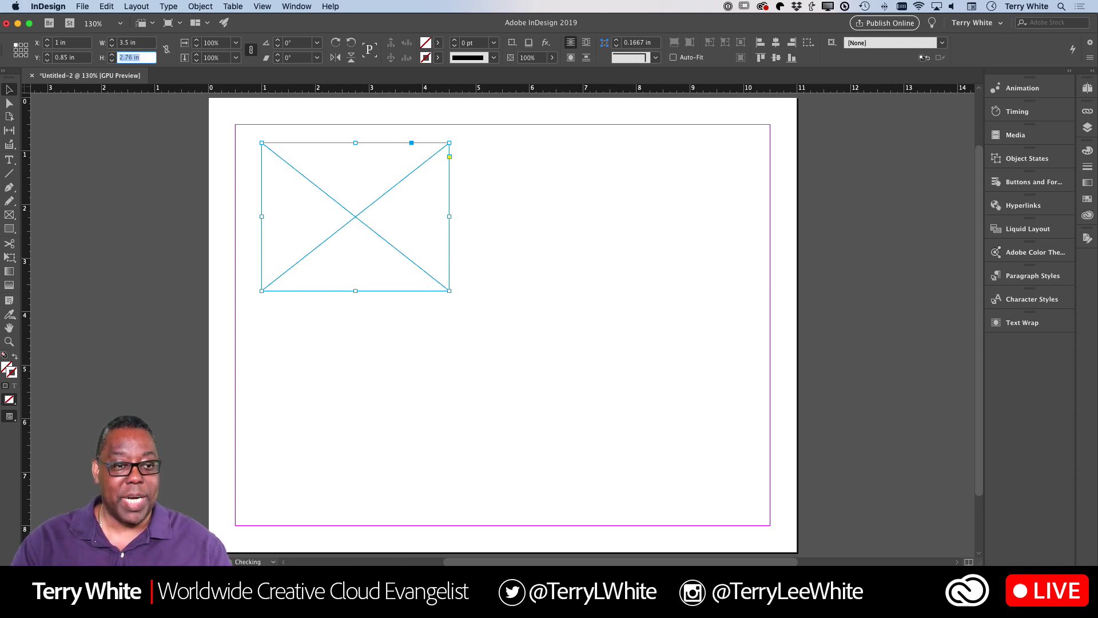
type("2.5")
key("Return")
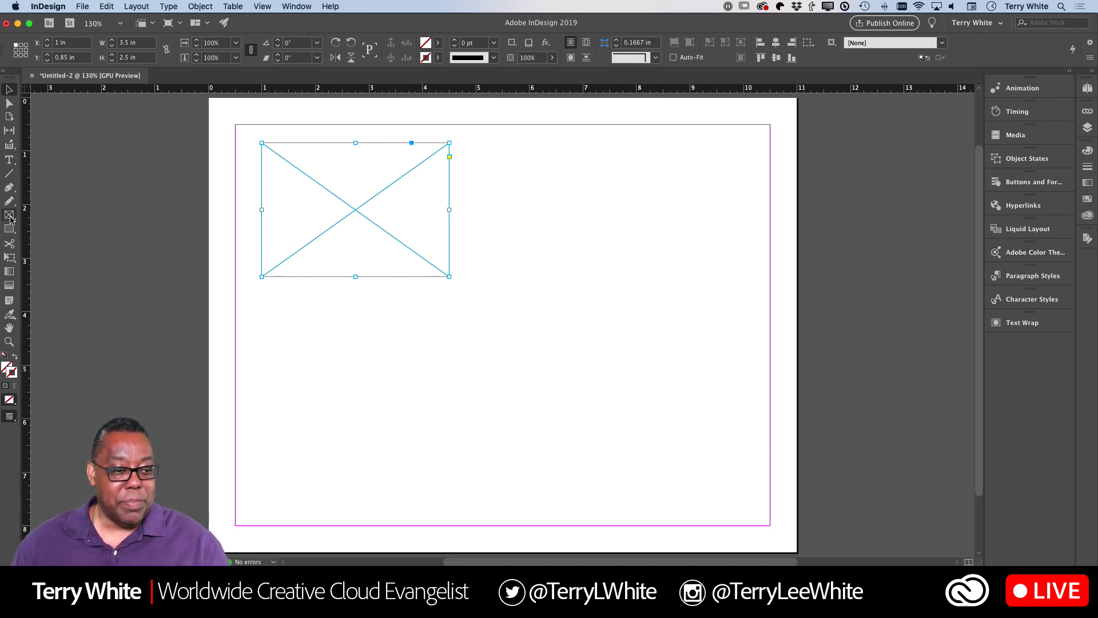
Draw a circular frame about 1.9 in across and move it below the rectangular frame, aligned with its left edge.
left_click_drag(9, 215, 47, 241)
left_click_drag(564, 174, 701, 274)
key("shift")
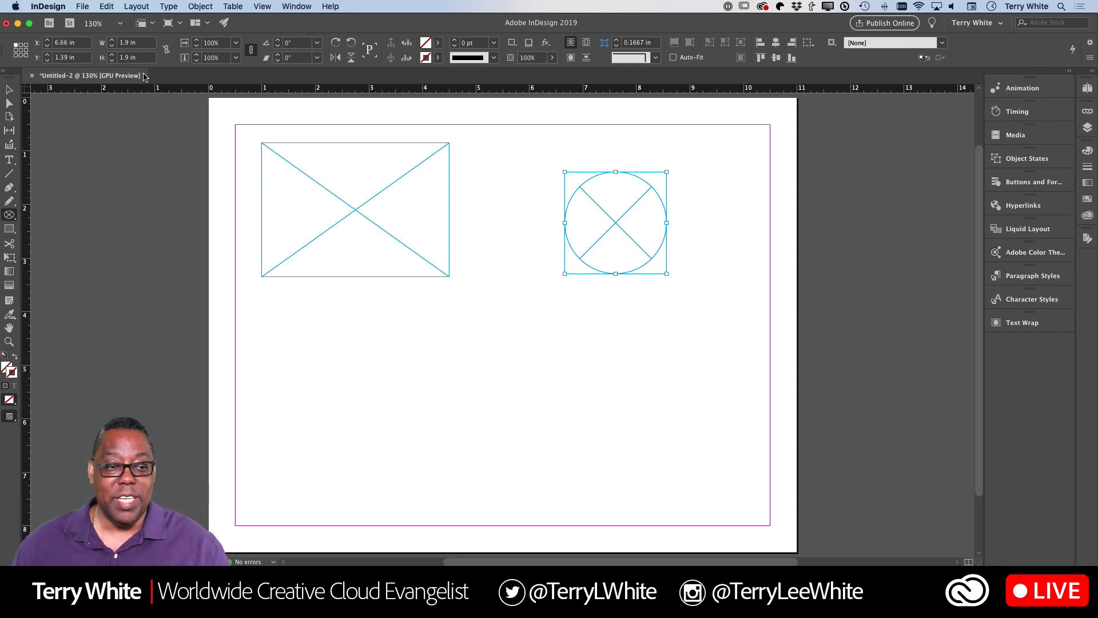
left_click(9, 89)
left_click_drag(597, 241, 321, 380)
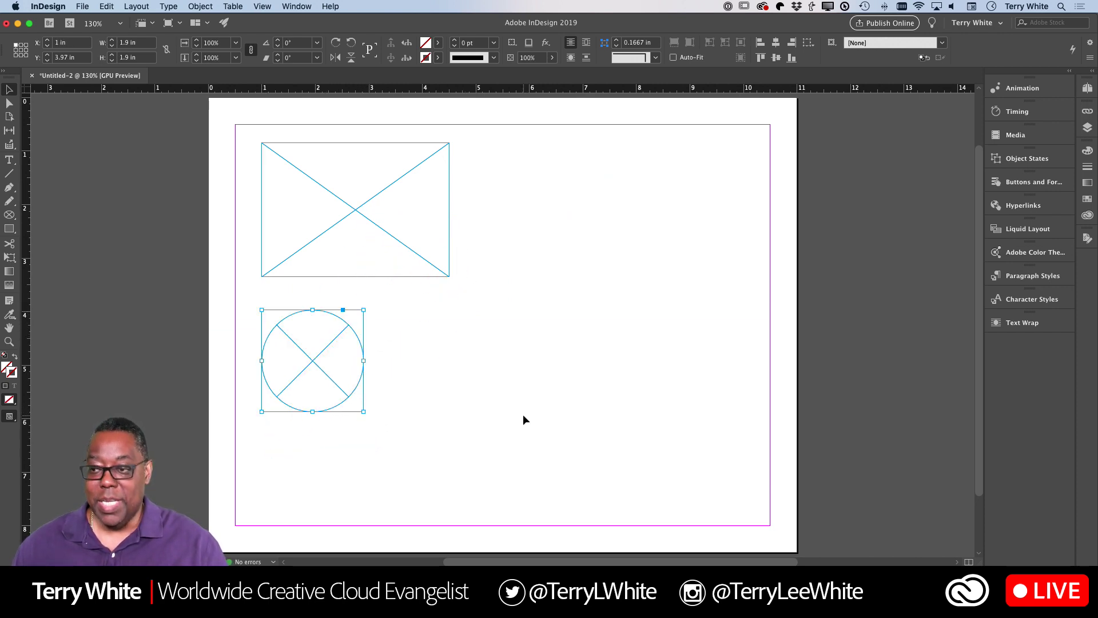
Place the image BlueLight.psd into the rectangular frame.
left_click(361, 219)
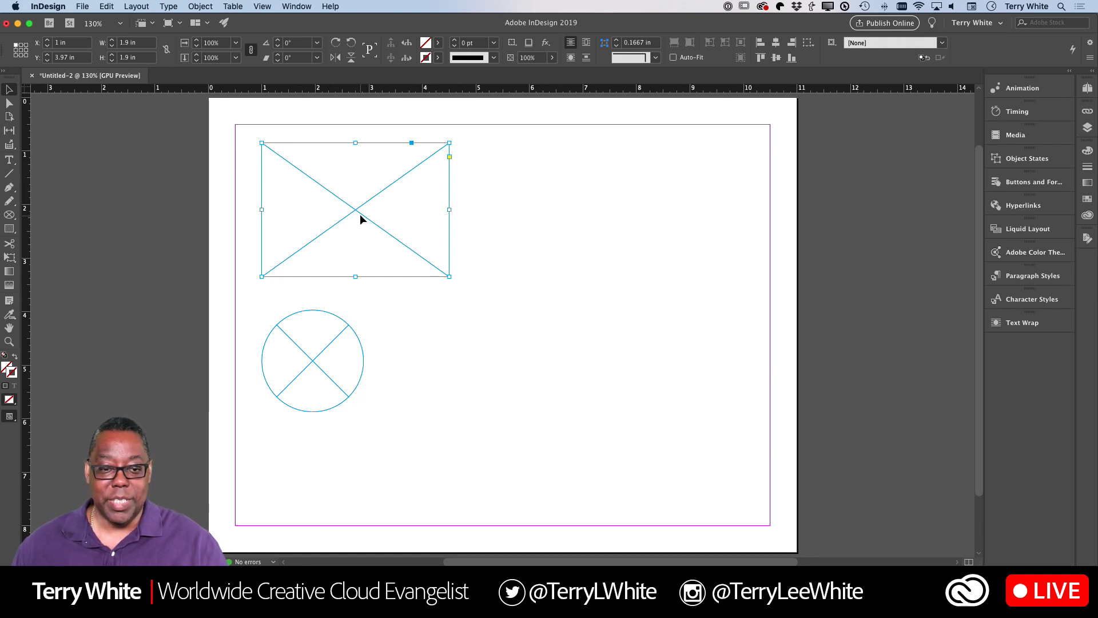
left_click(83, 6)
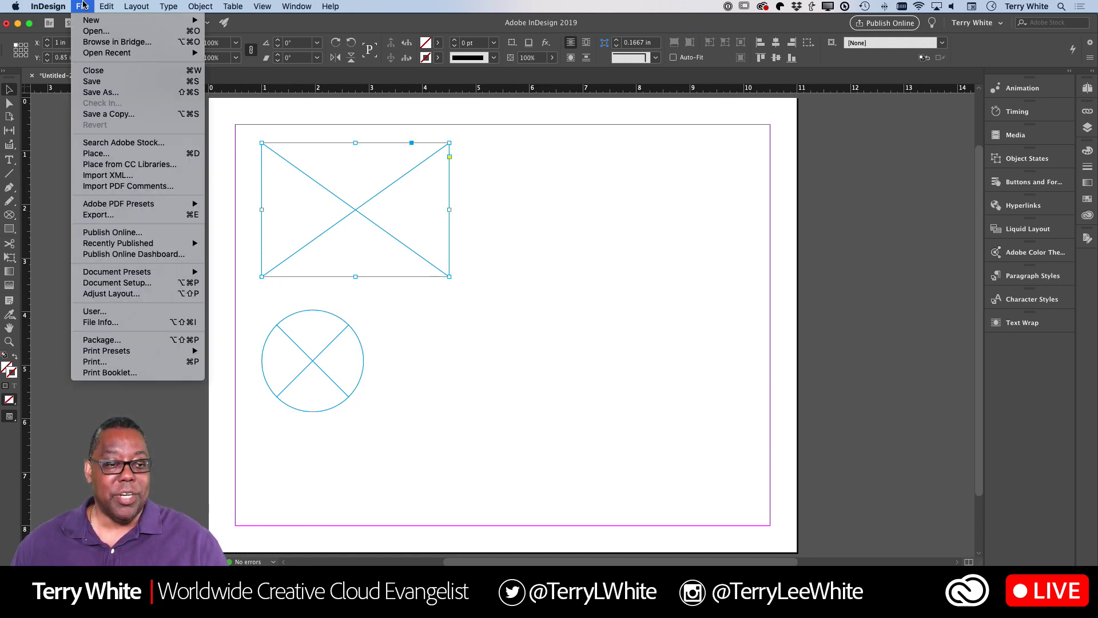
left_click(115, 154)
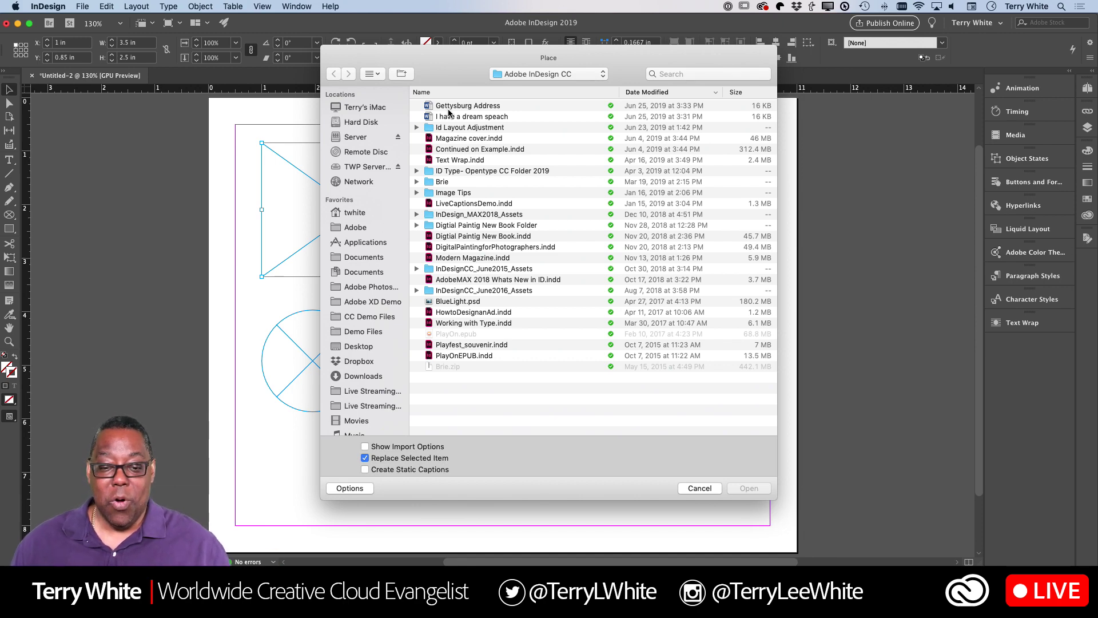
left_click(449, 303)
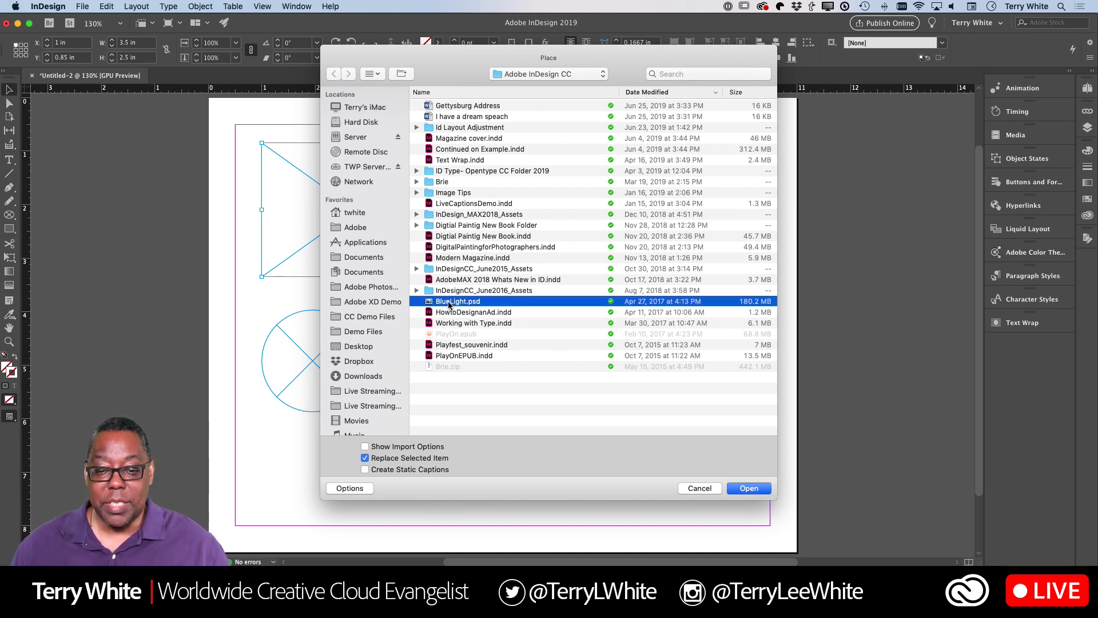
key("space")
key("space")
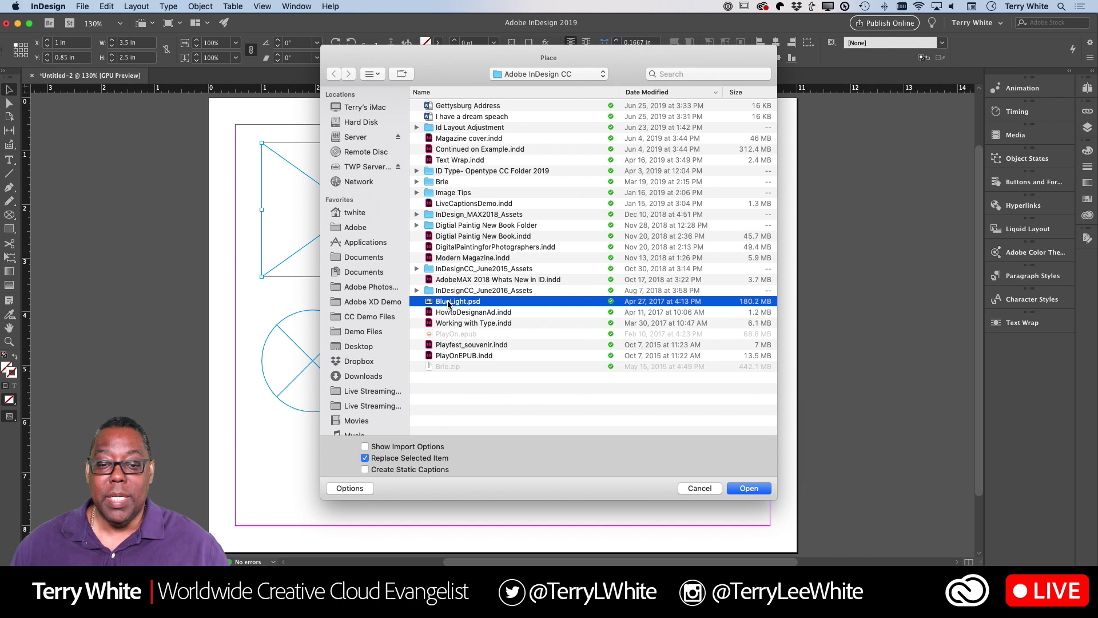
left_click(749, 489)
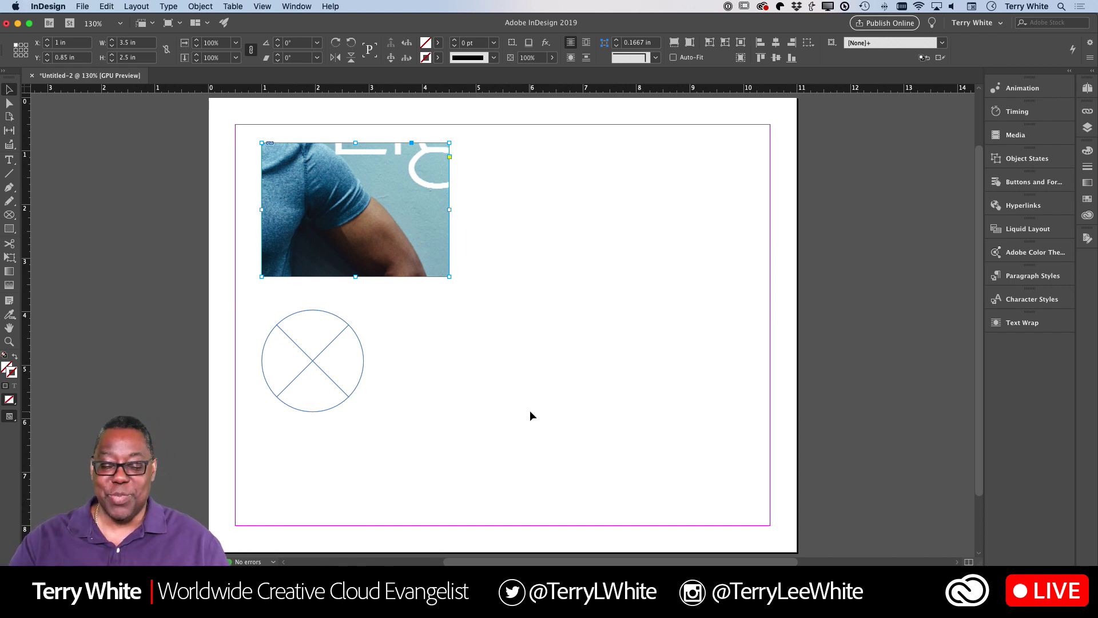
Place the Gettysburg Address text document into the circular frame and dismiss the missing fonts notice.
left_click(307, 378)
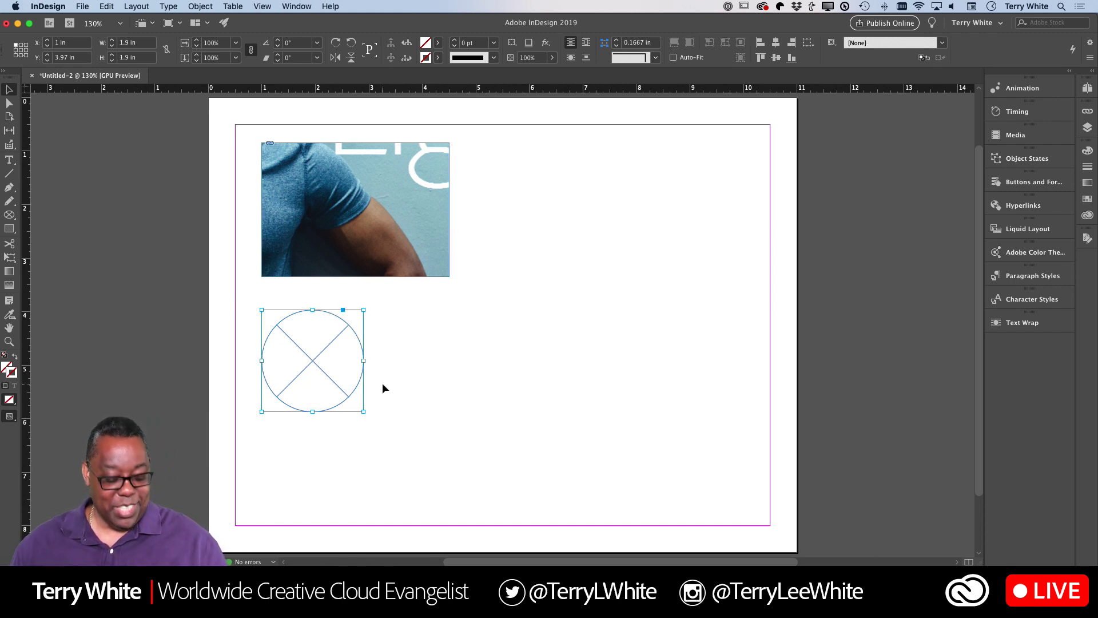
key("super+d")
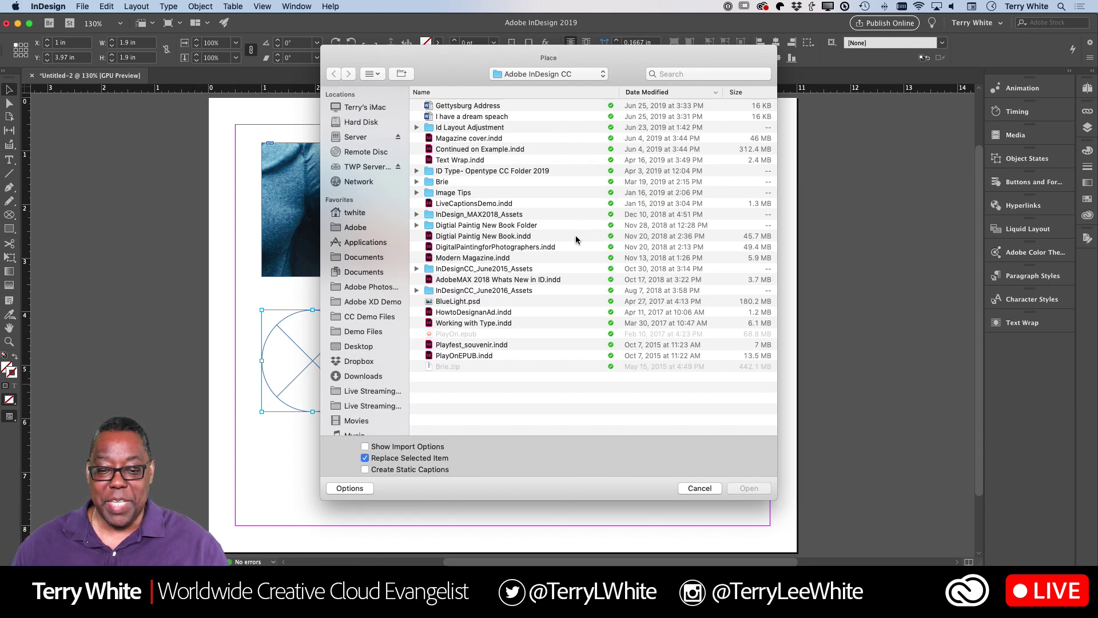
left_click(463, 107)
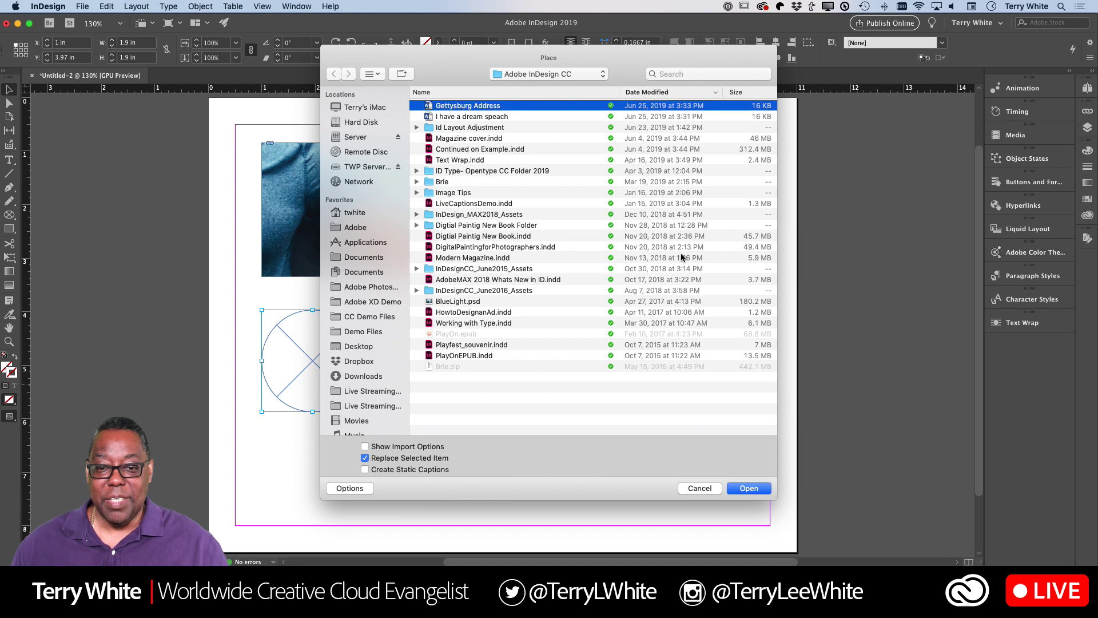
left_click(744, 488)
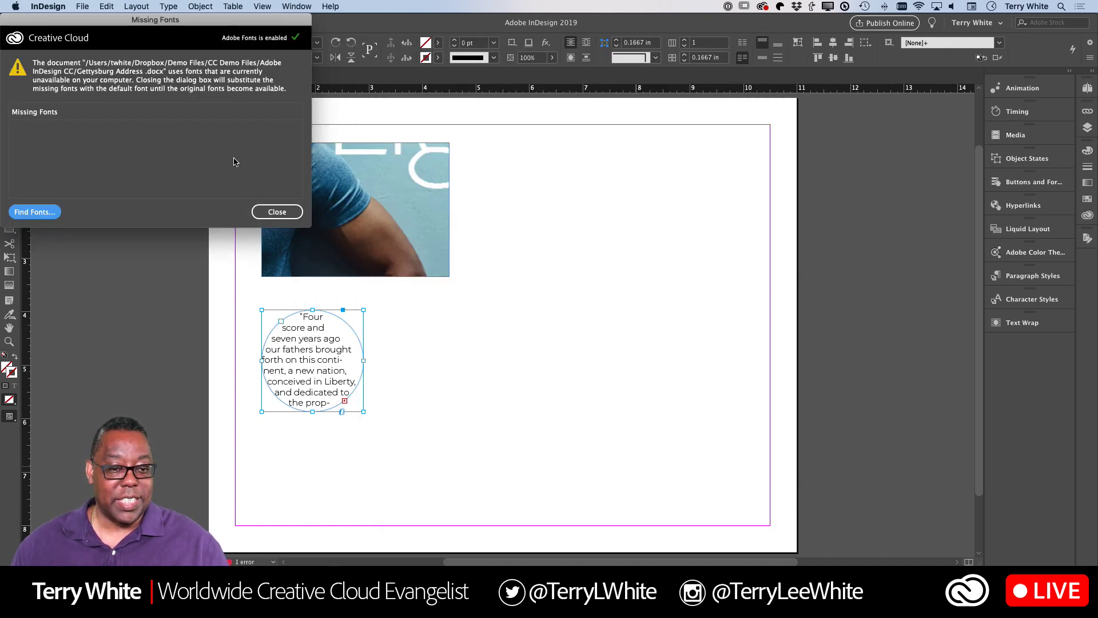
left_click(268, 213)
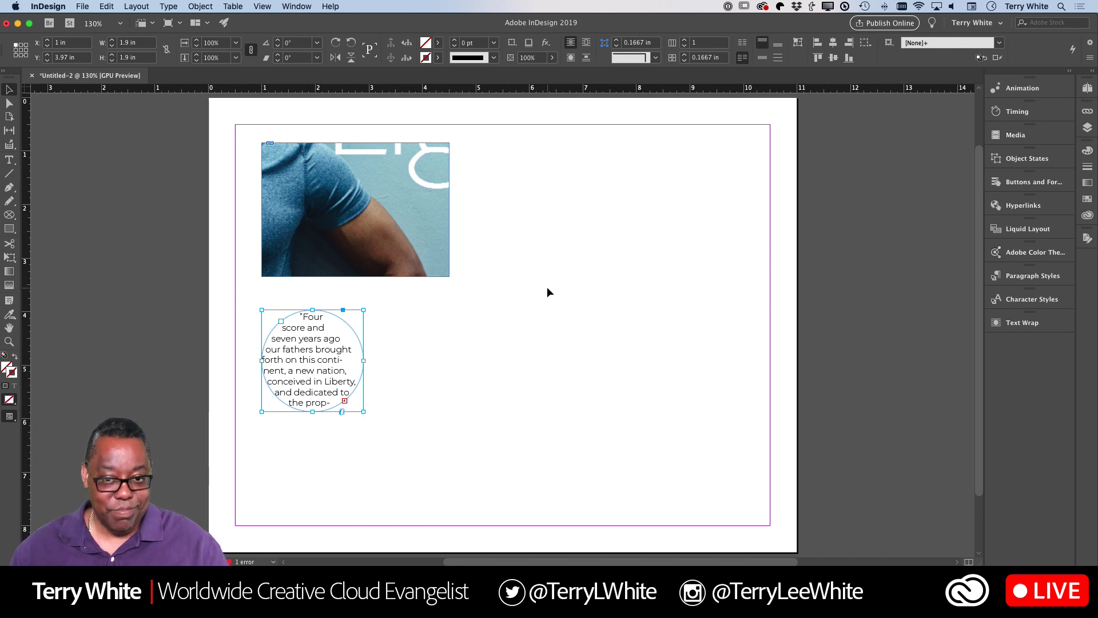
Examine how far the placed image extends beyond the edges of its rectangular frame.
left_click(389, 220)
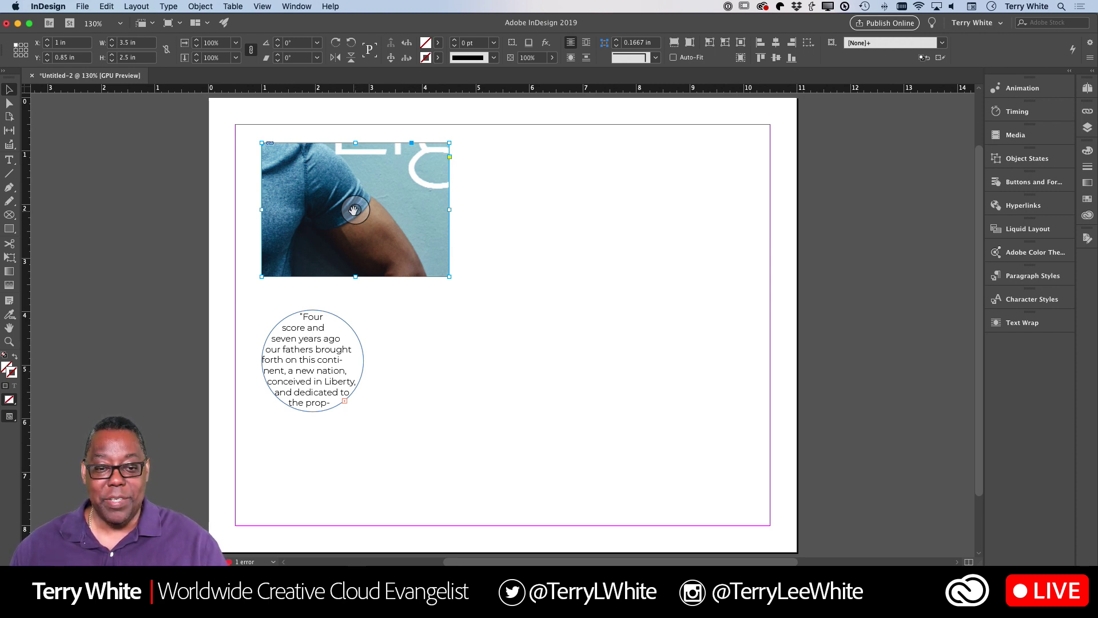
left_click_drag(354, 211, 354, 215)
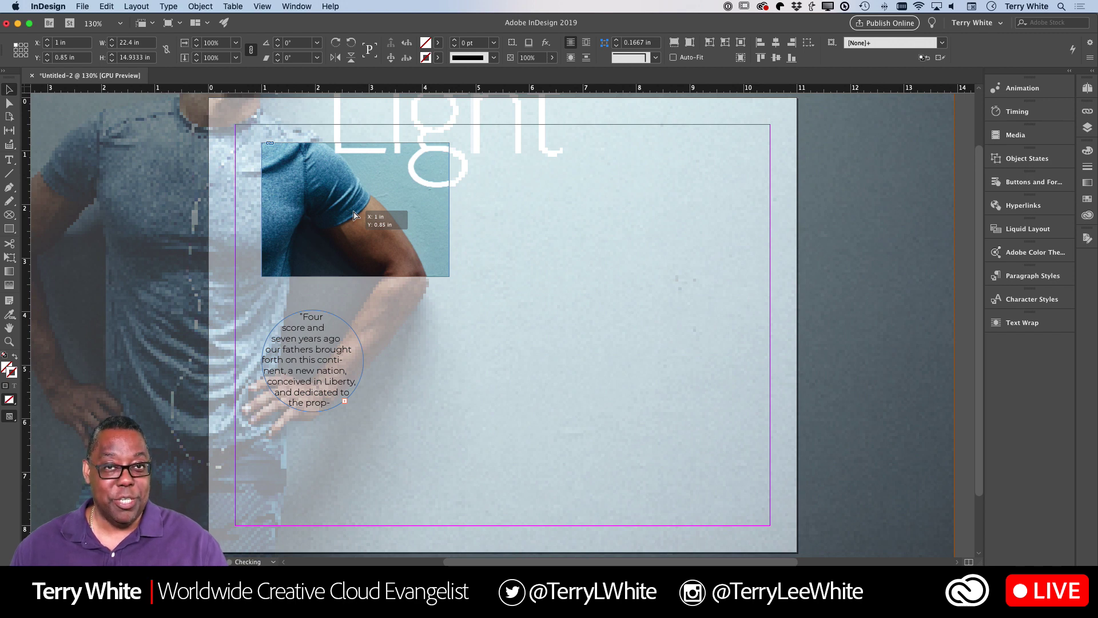
left_click_drag(354, 216, 354, 216)
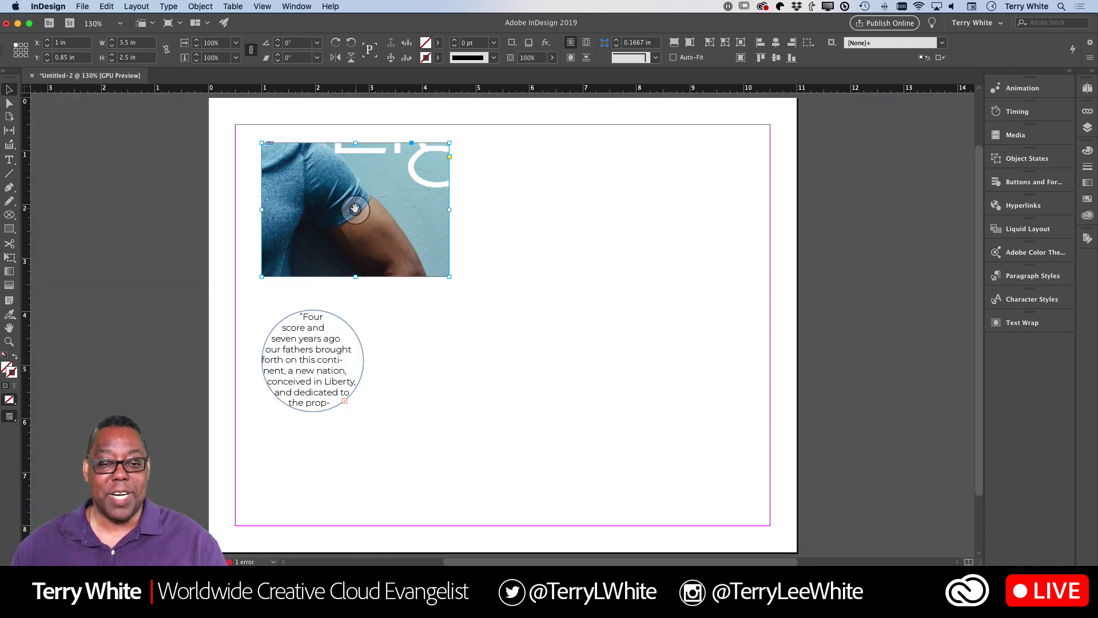
Reposition the placed image inside the rectangular frame so the man's face fills the visible area.
left_click_drag(406, 250, 464, 289)
left_click(374, 270)
left_click_drag(355, 209, 407, 280)
mouse_move(355, 209)
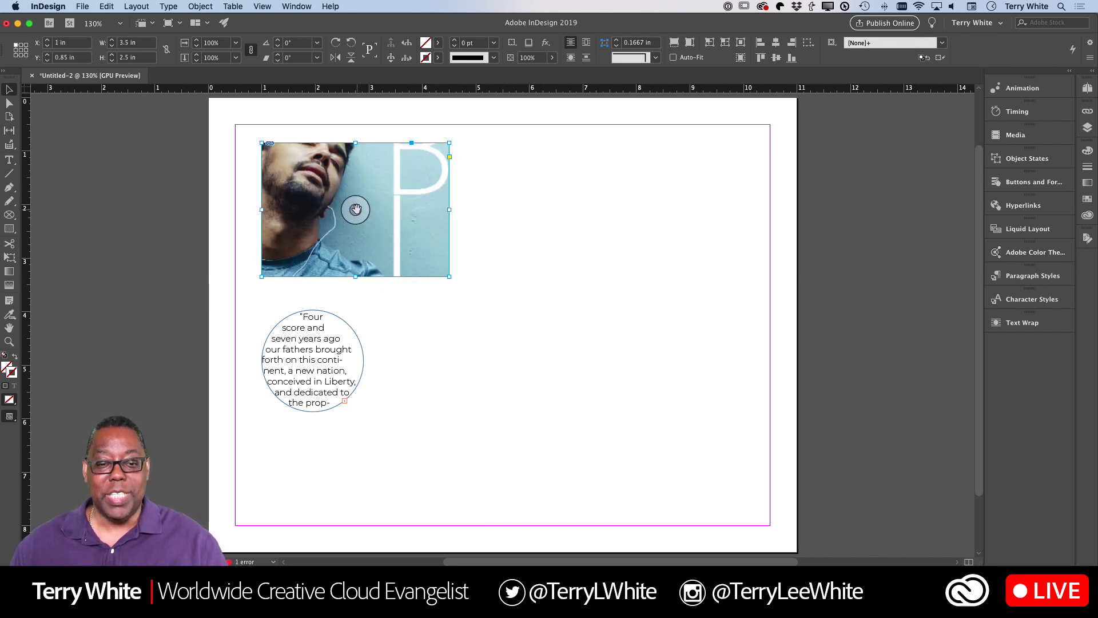
left_click_drag(355, 210, 356, 210)
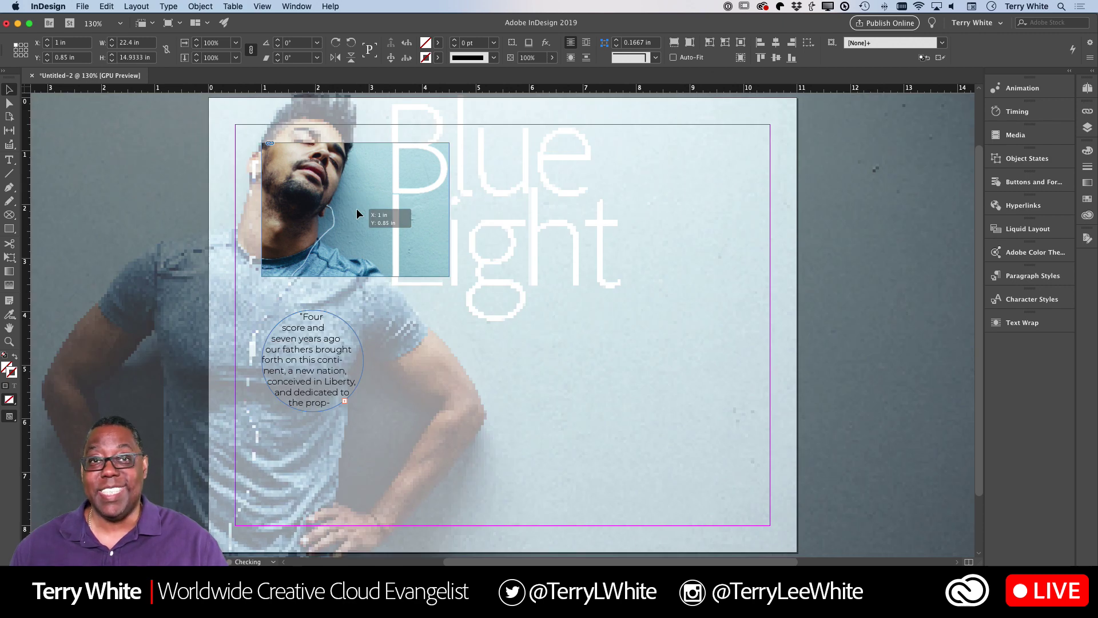
left_click_drag(356, 209, 418, 260)
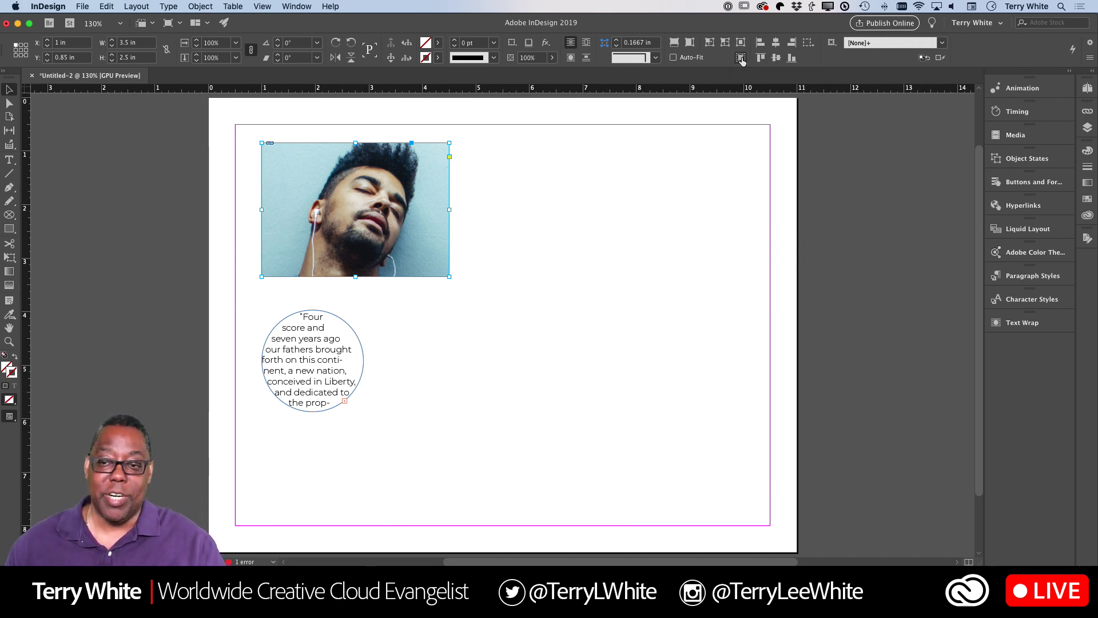
Fill the rectangular frame proportionally with the image and check how much of it is cropped at the sides.
left_click(674, 43)
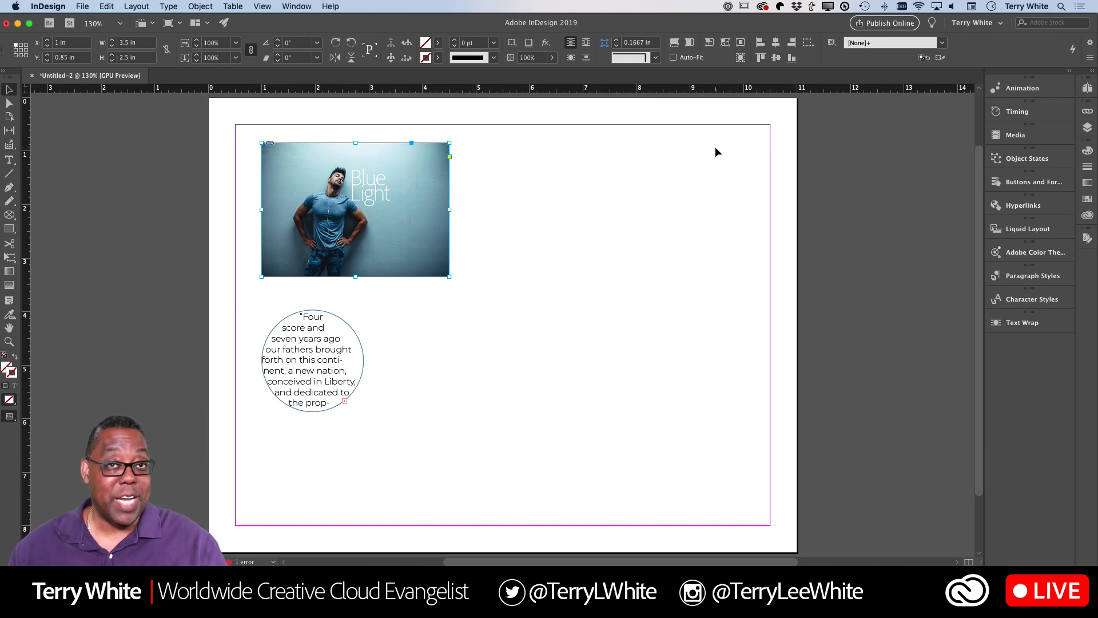
mouse_move(375, 238)
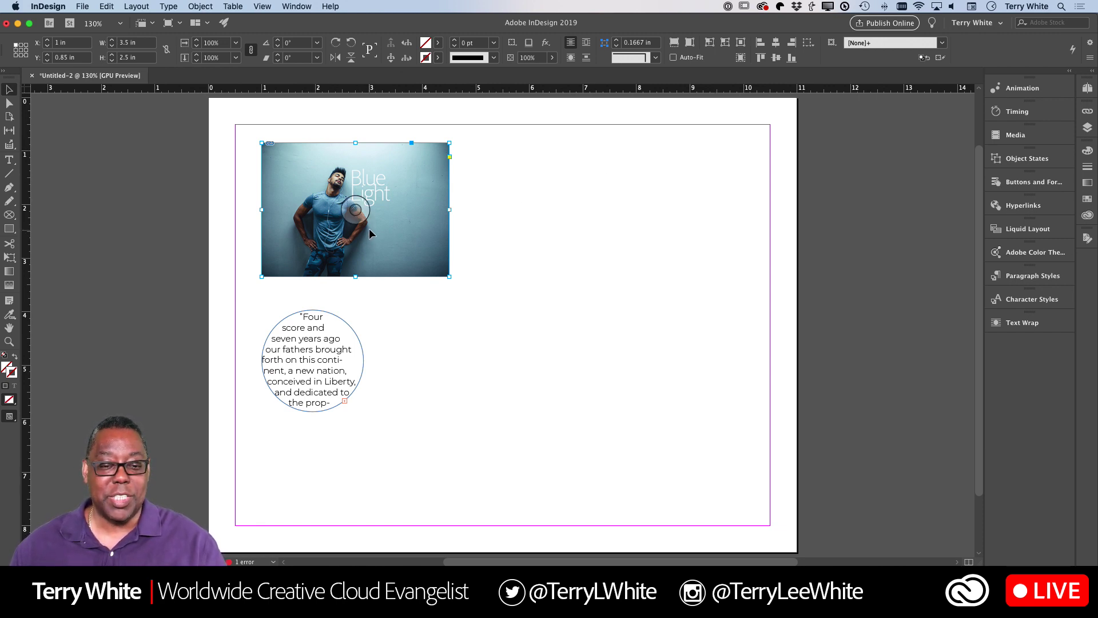
scroll(356, 213, "left", 1)
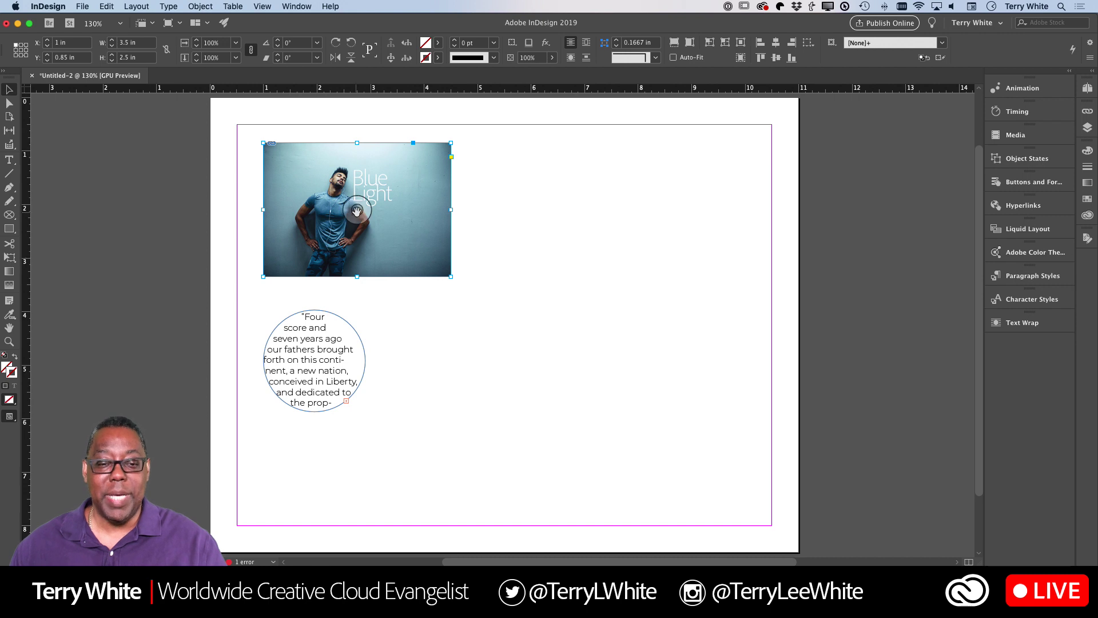
left_click_drag(357, 212, 358, 212)
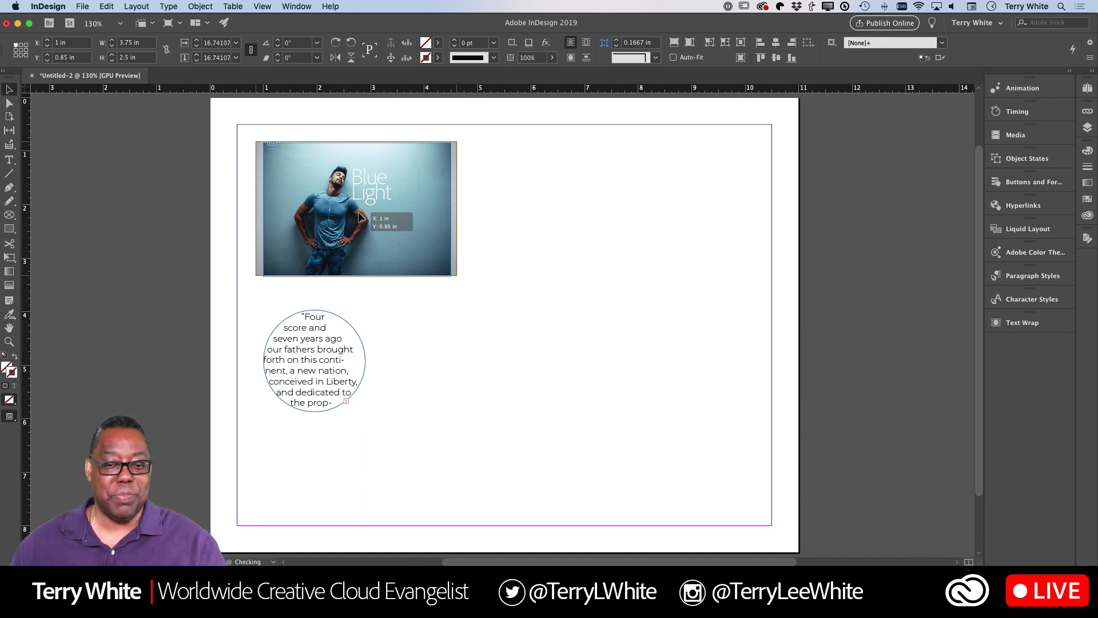
left_click_drag(358, 211, 358, 212)
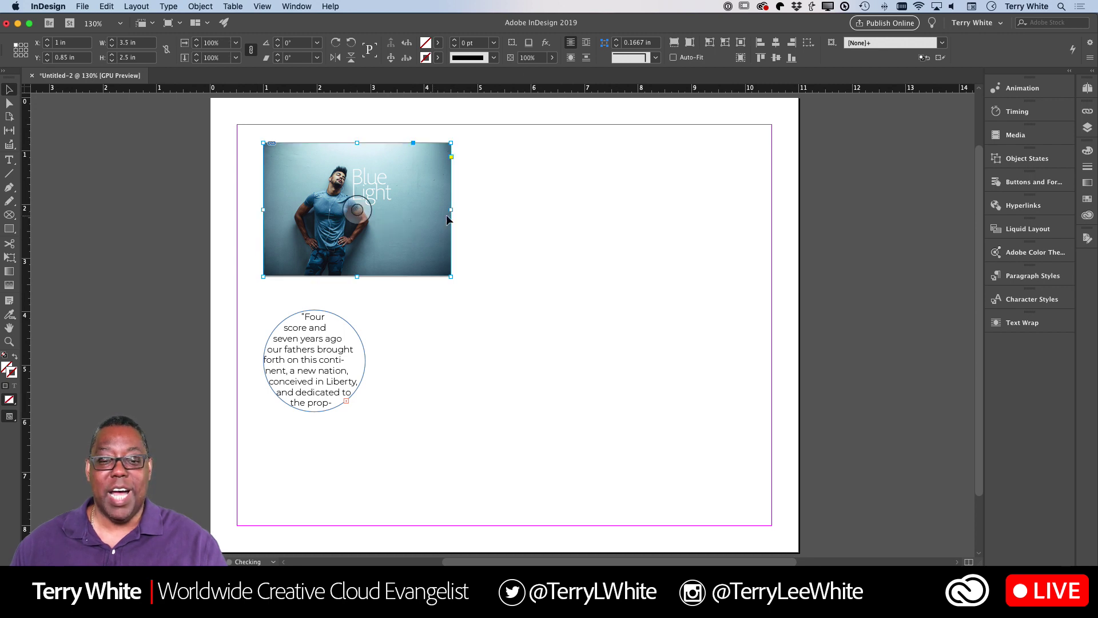
left_click(551, 232)
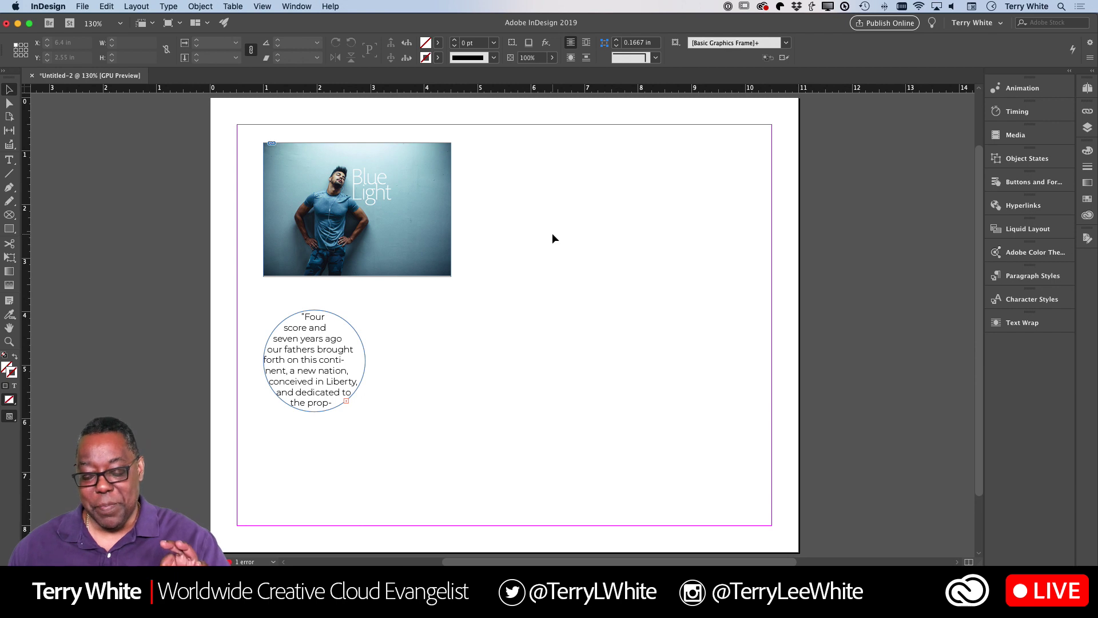
Compare proportional fitting with filling for the image, keep the proportional fit, and fit the frame to its content.
left_click(435, 215)
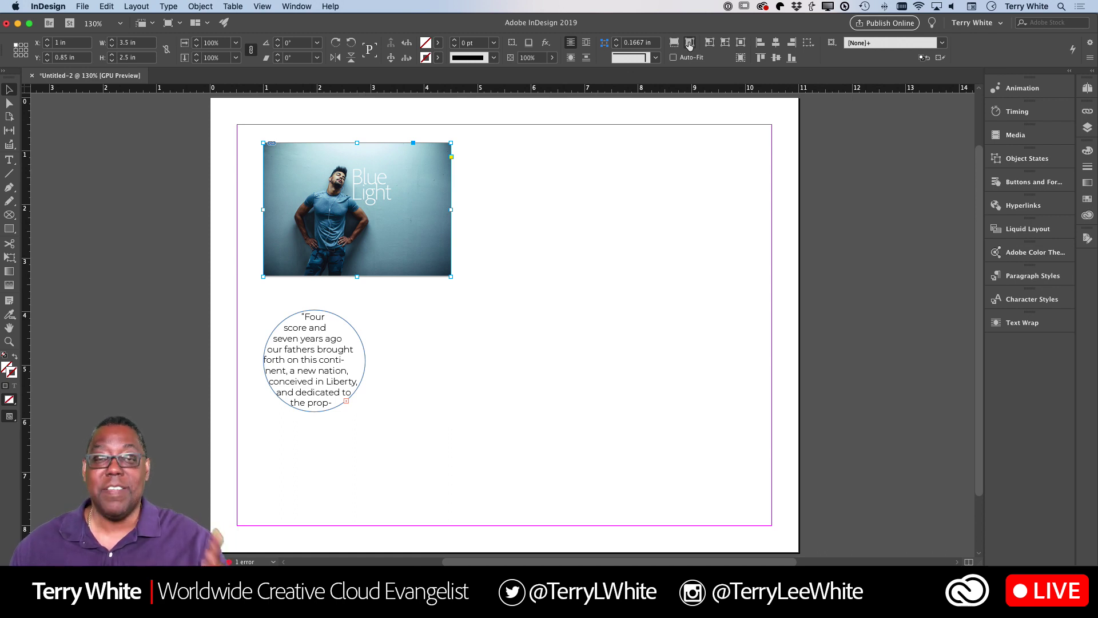
left_click(690, 43)
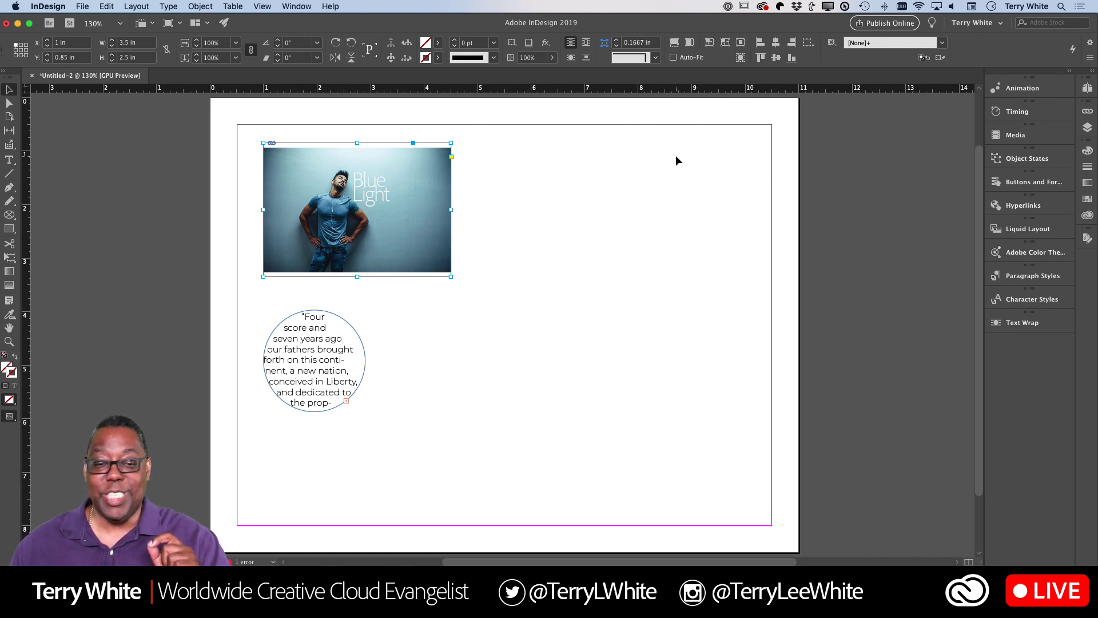
left_click(675, 42)
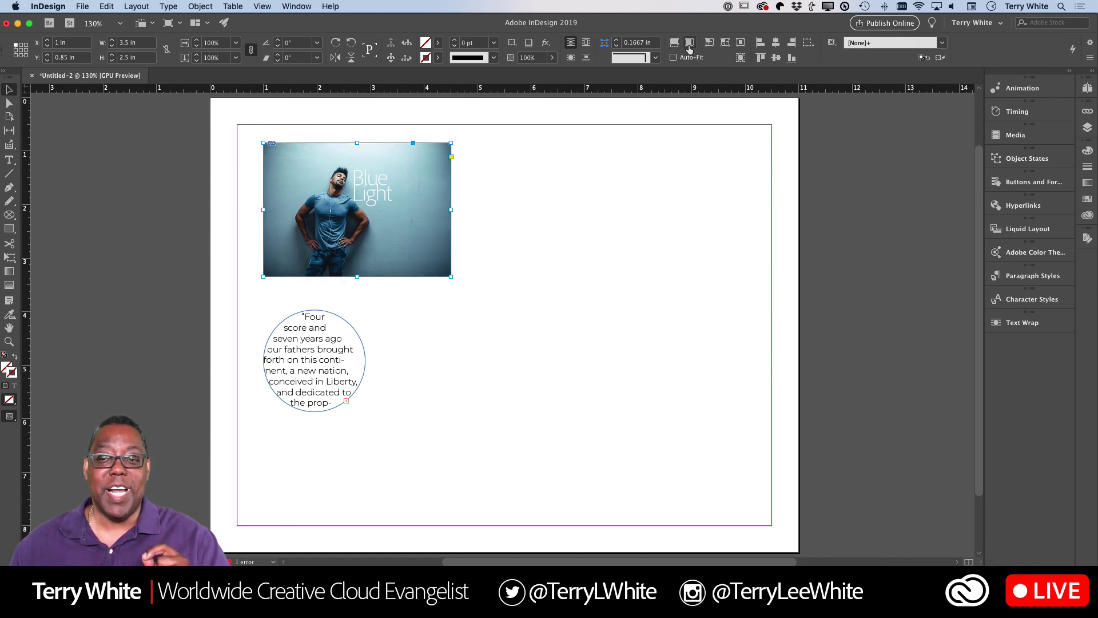
left_click(689, 45)
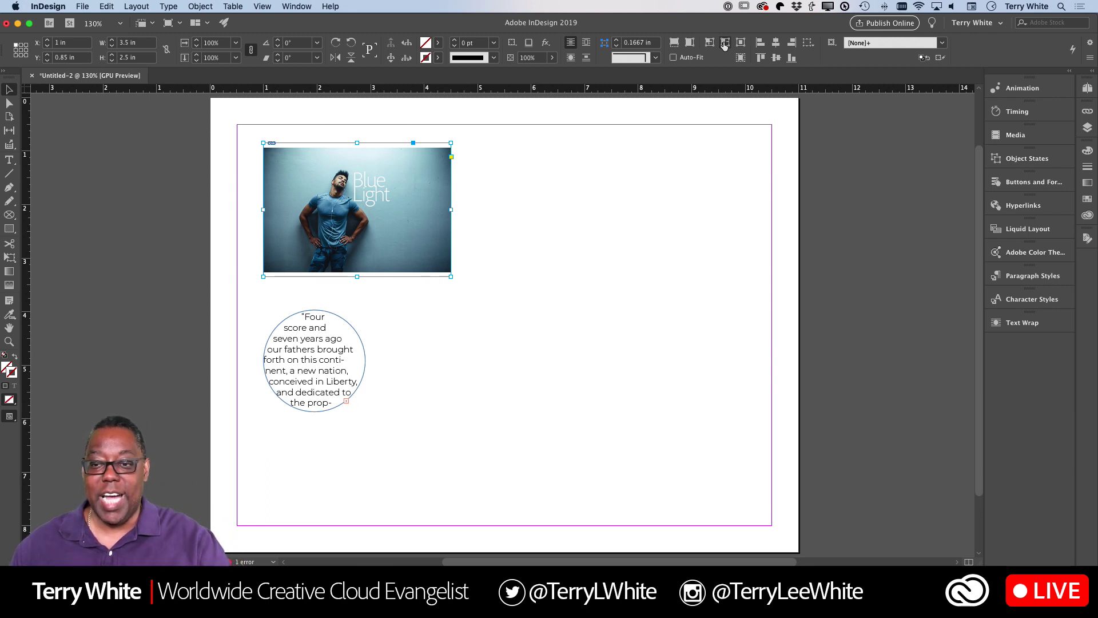
left_click(724, 43)
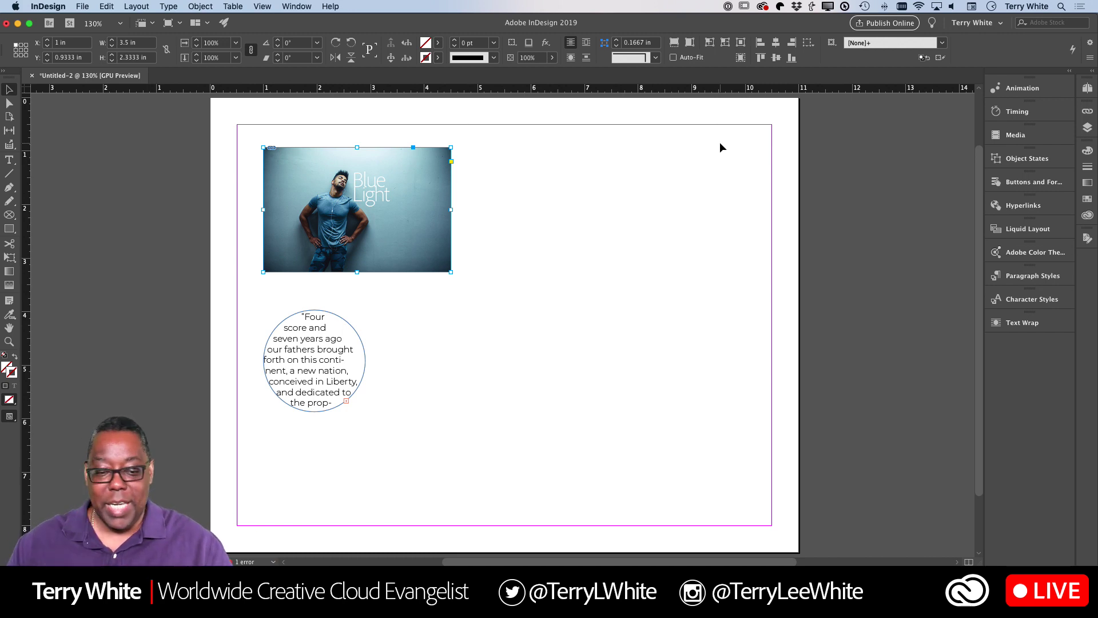
Enlarge the circular text frame to 3.5 in wide by 4.5 in tall and move it up to Y 3.5 in beneath the image.
left_click(333, 382)
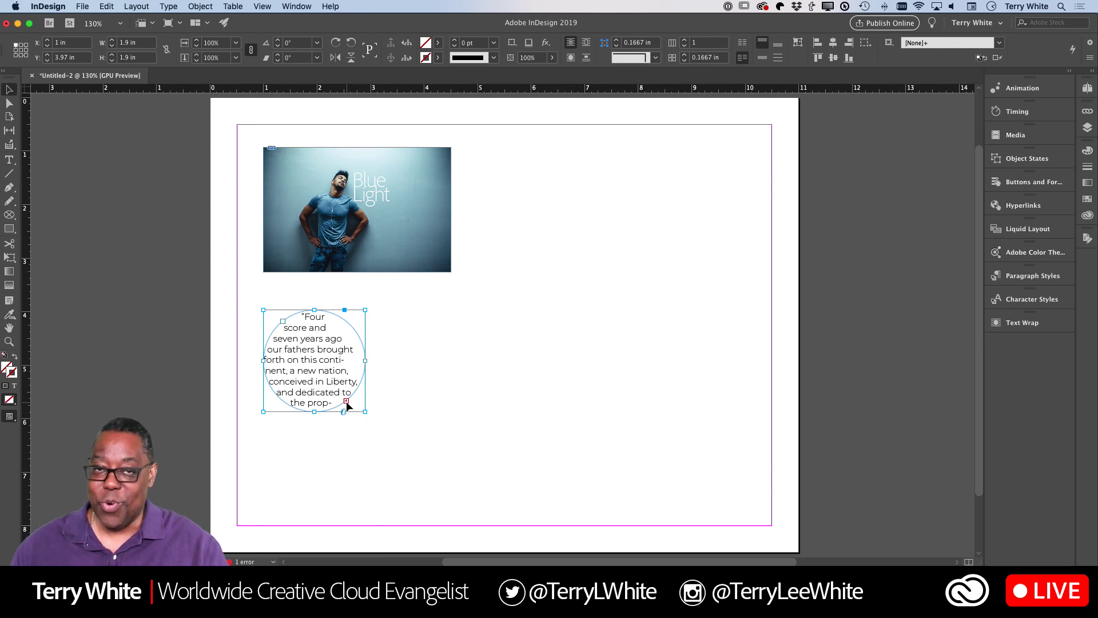
left_click_drag(365, 411, 456, 515)
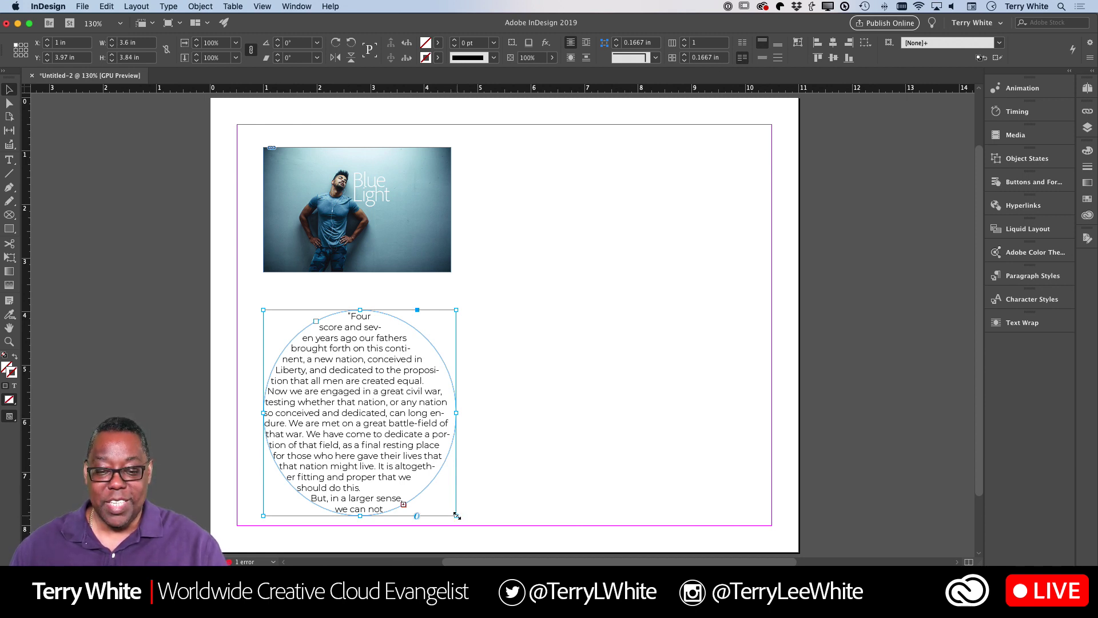
left_click_drag(456, 515, 446, 508)
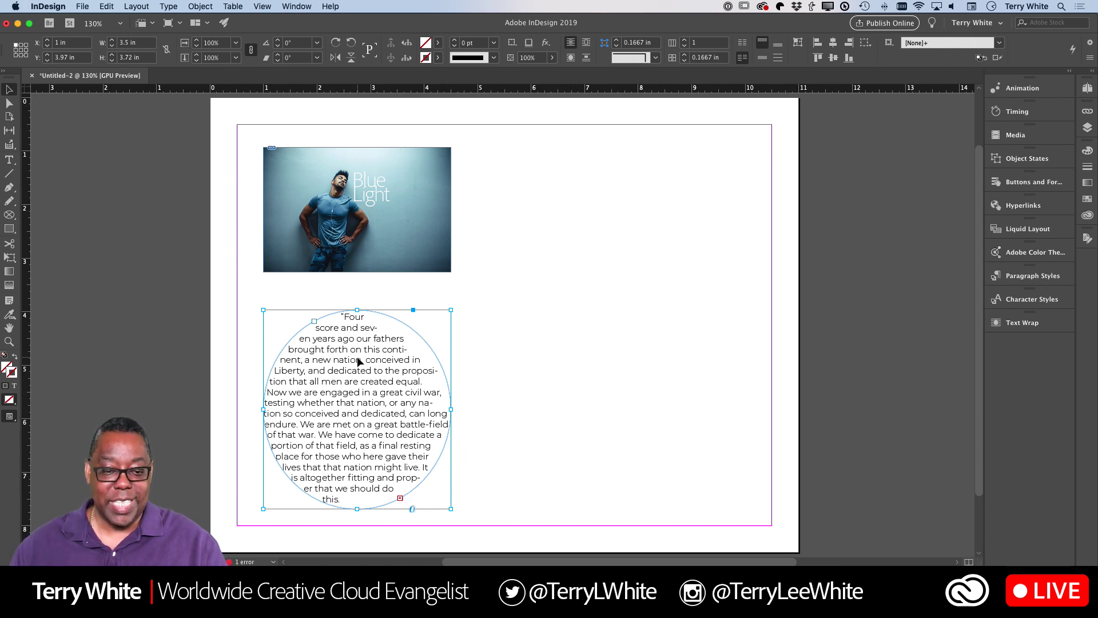
left_click_drag(358, 361, 359, 337)
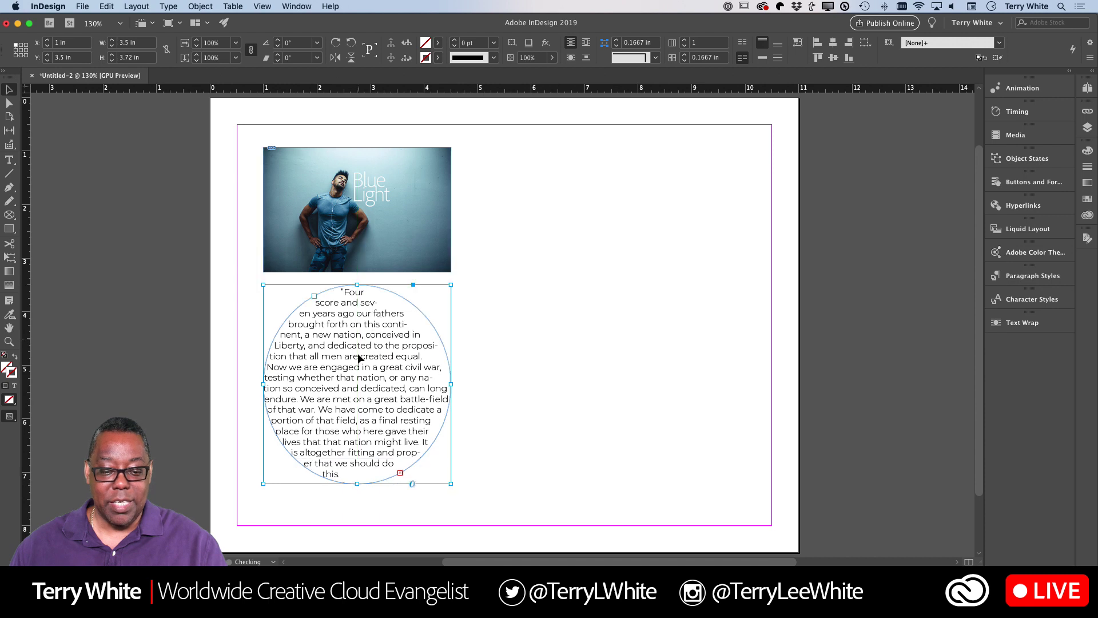
left_click_drag(357, 484, 358, 524)
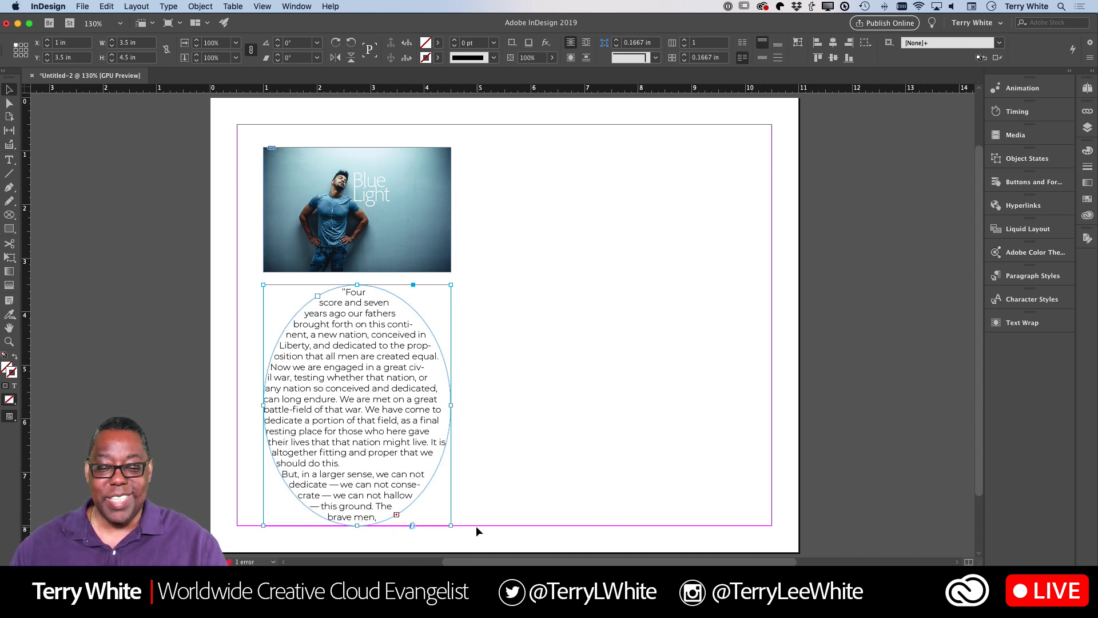
Flow the oval's overset text into a new frame about 5.14 in wide beside it, reduced to about 3.03 in tall from its upper edge.
left_click(396, 514)
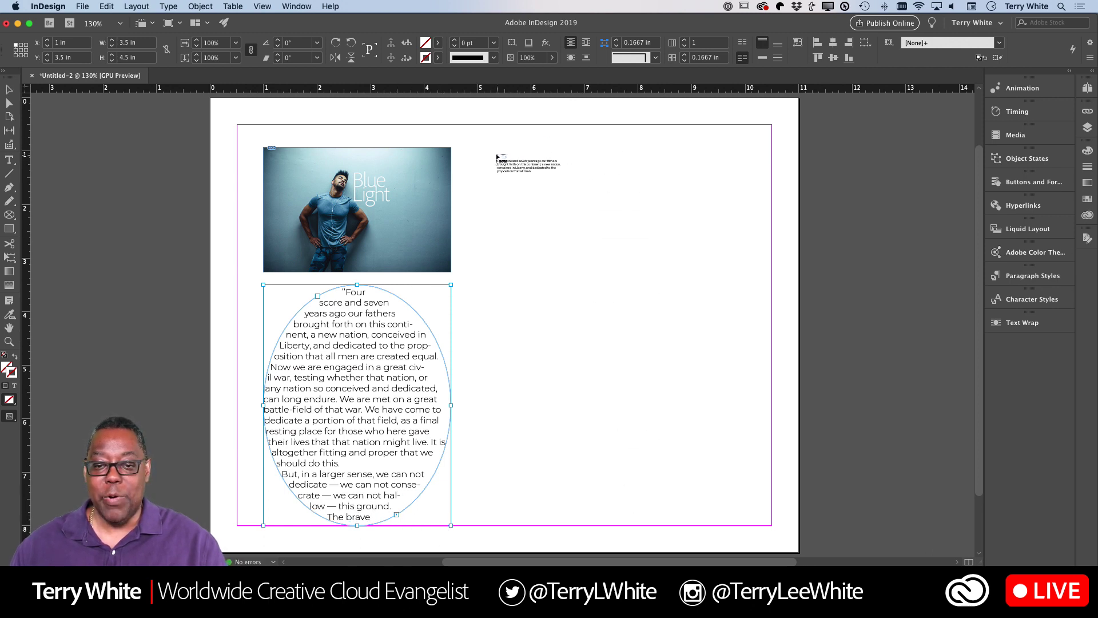
left_click_drag(496, 148, 770, 525)
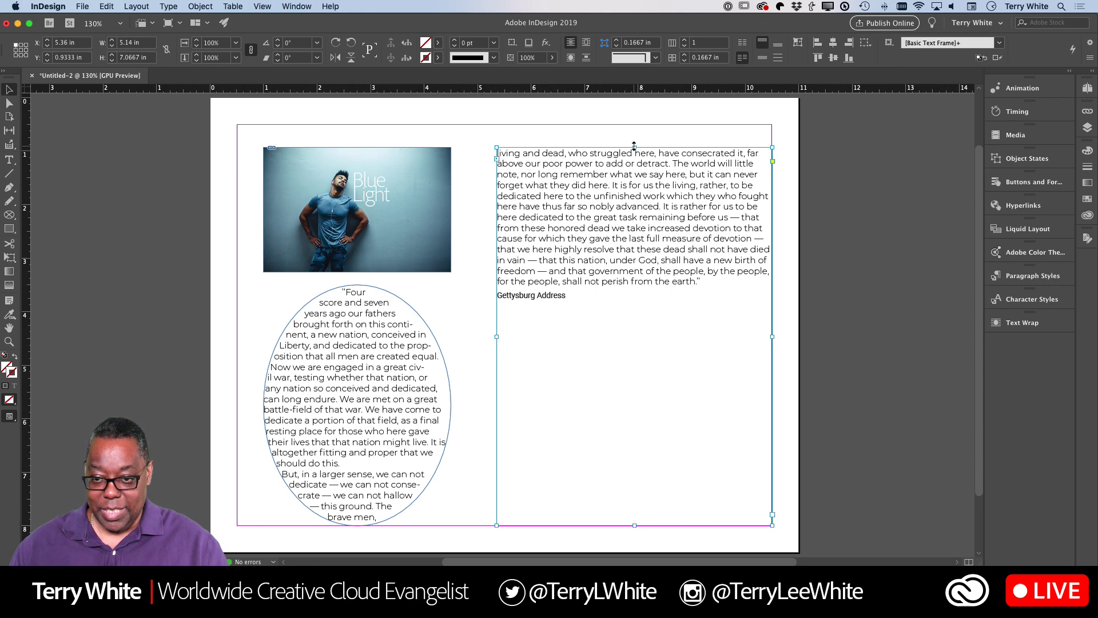
left_click_drag(634, 148, 633, 363)
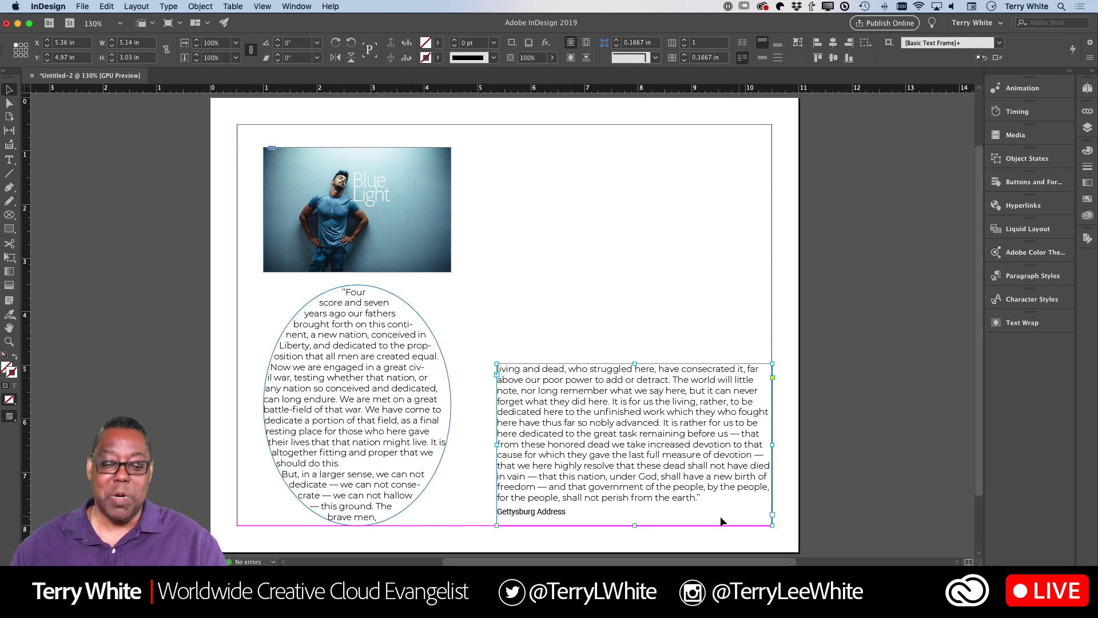
Turn on the display of text threads, view the link between the oval and the second text frame, and deselect everything.
left_click(438, 409)
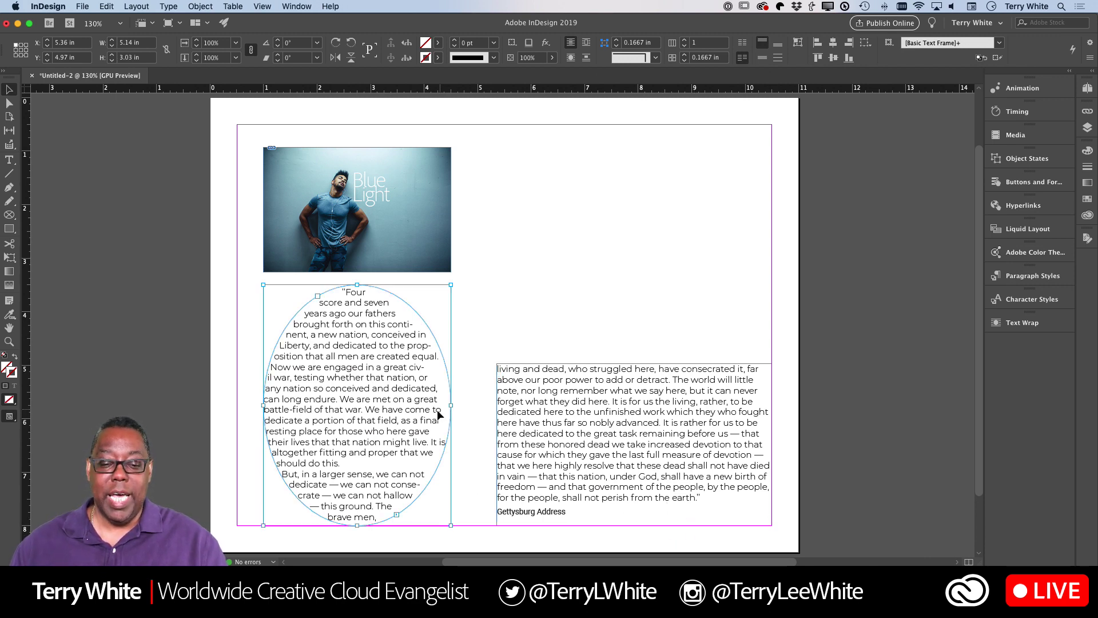
left_click(262, 6)
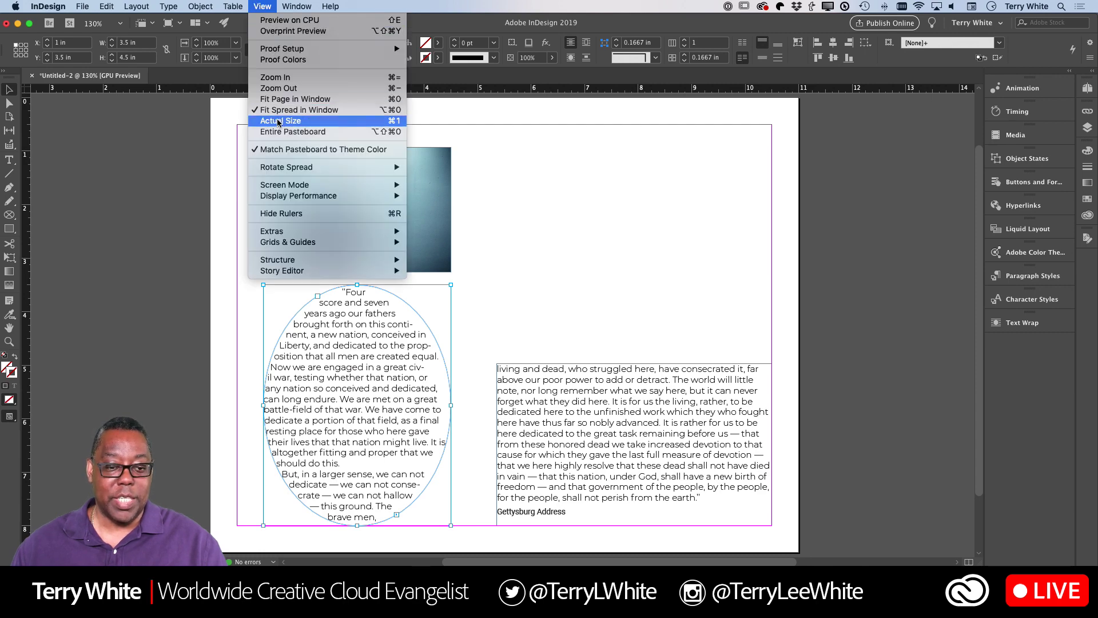
mouse_move(304, 195)
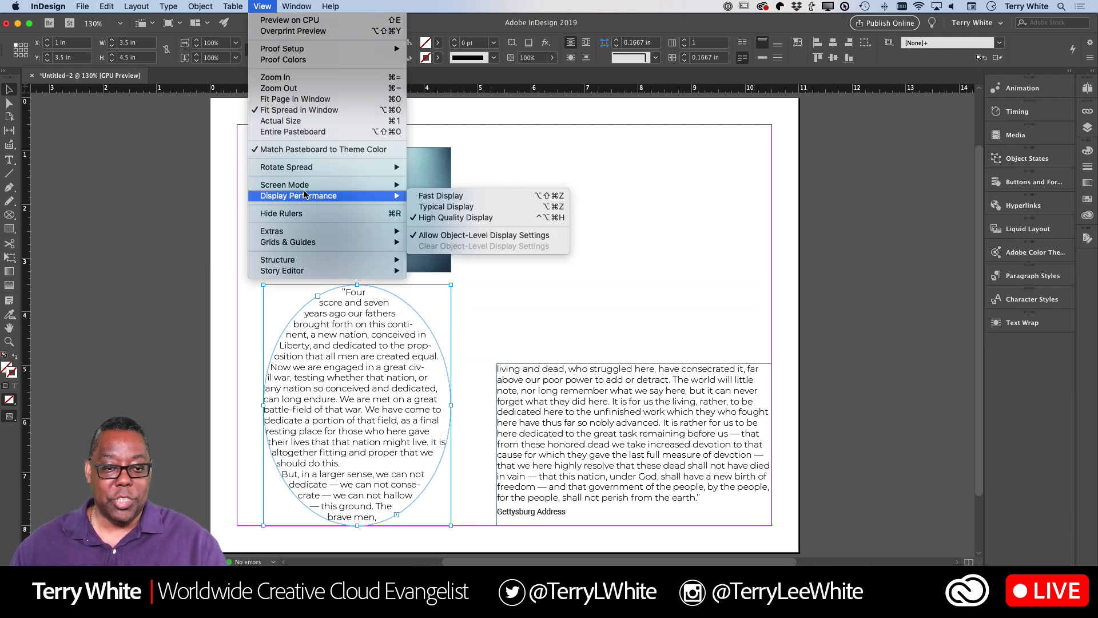
mouse_move(303, 233)
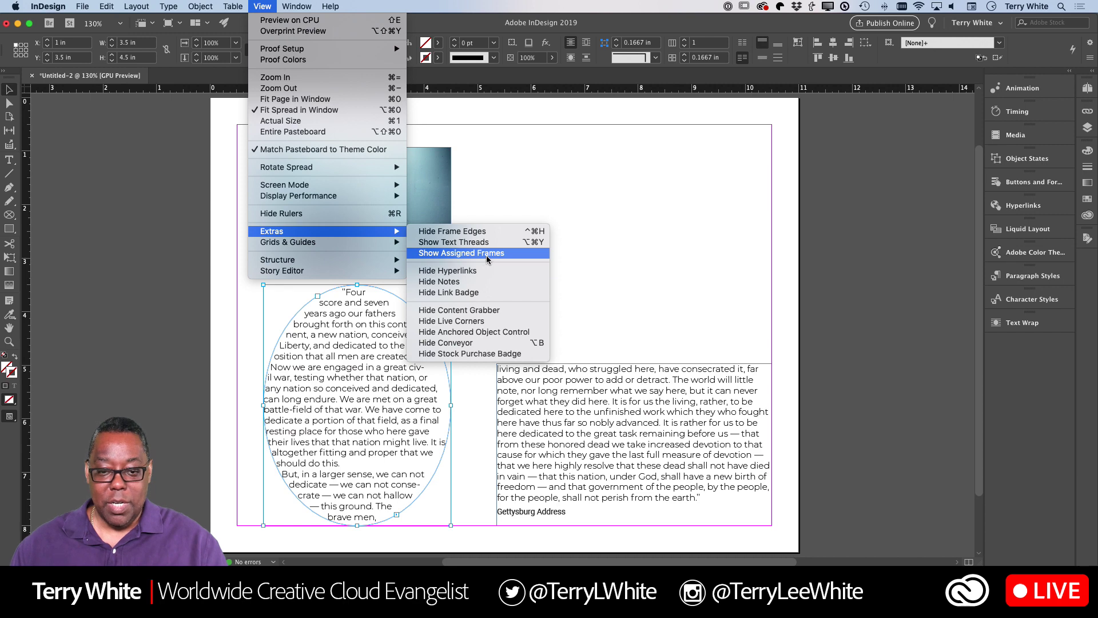
left_click(497, 243)
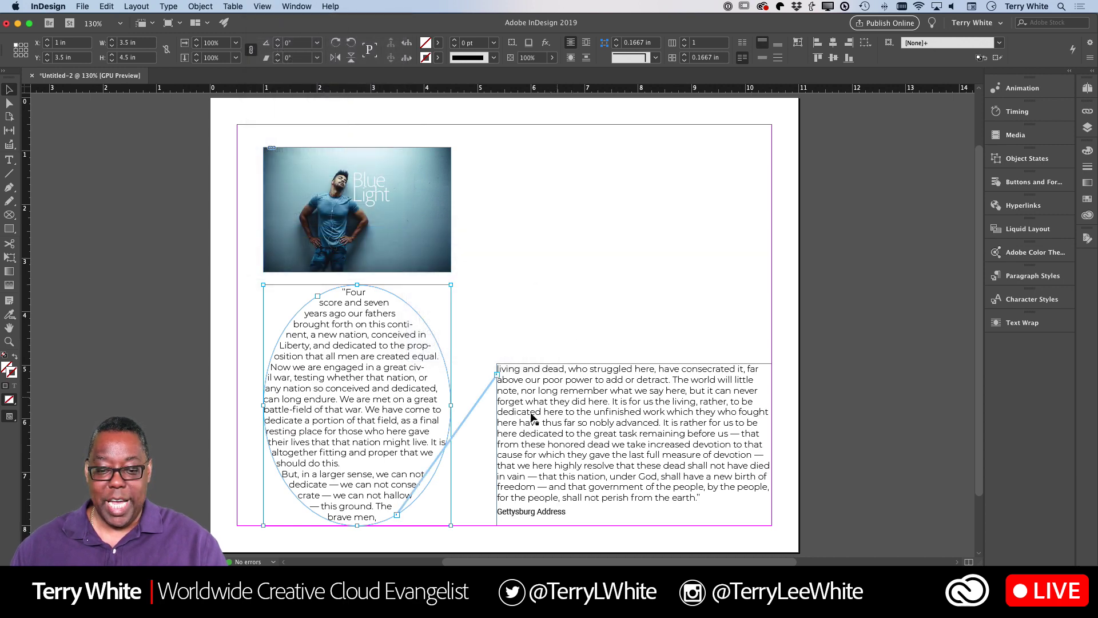
left_click(561, 253)
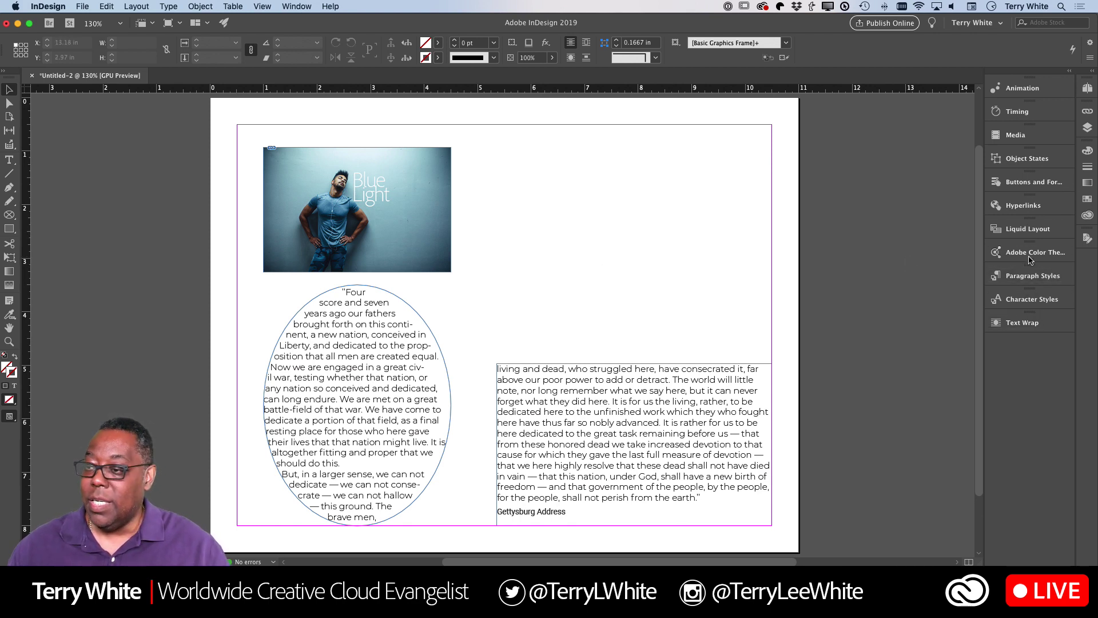
Find the dead branches tree graphic in the Adobe Live 2019 library and load it for placing on the page.
left_click(1087, 218)
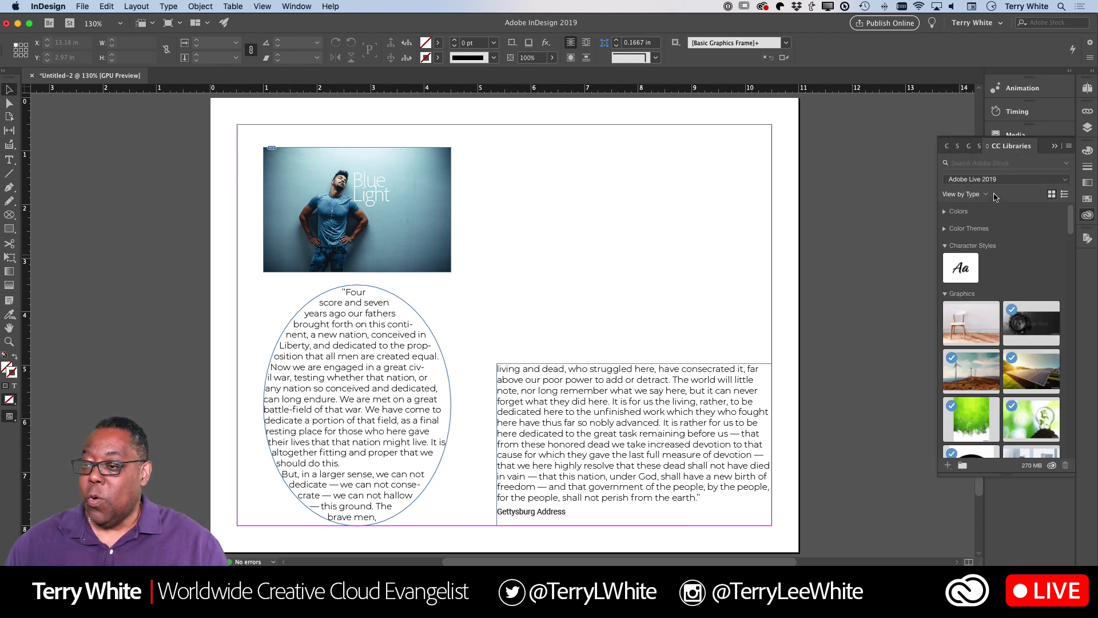
scroll(988, 308, "down", 3)
scroll(988, 308, "down", 10)
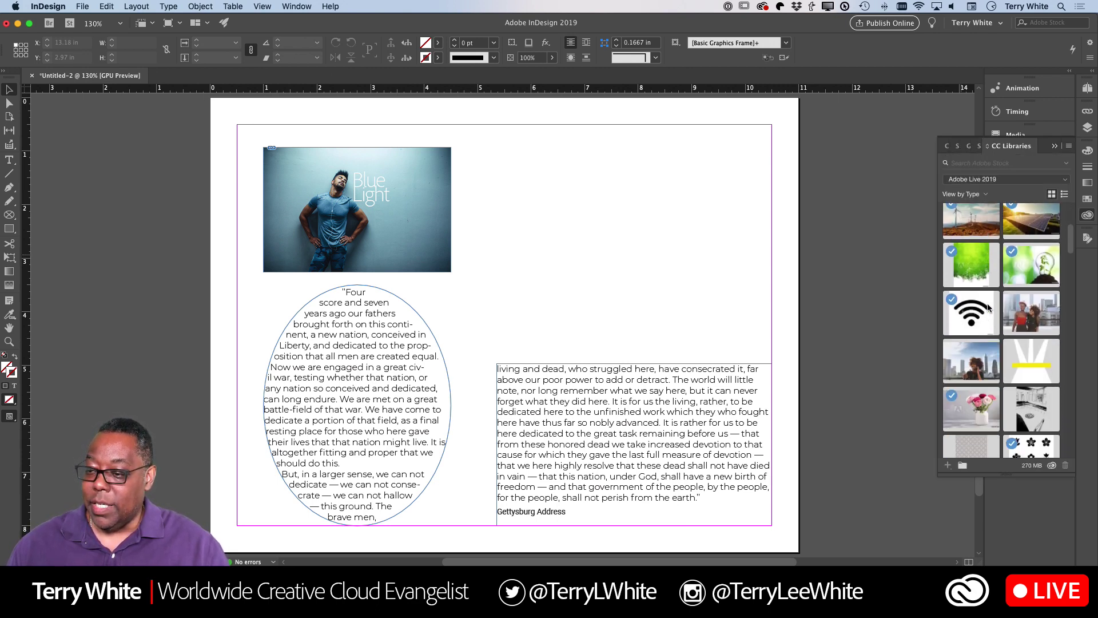
scroll(988, 308, "down", 15)
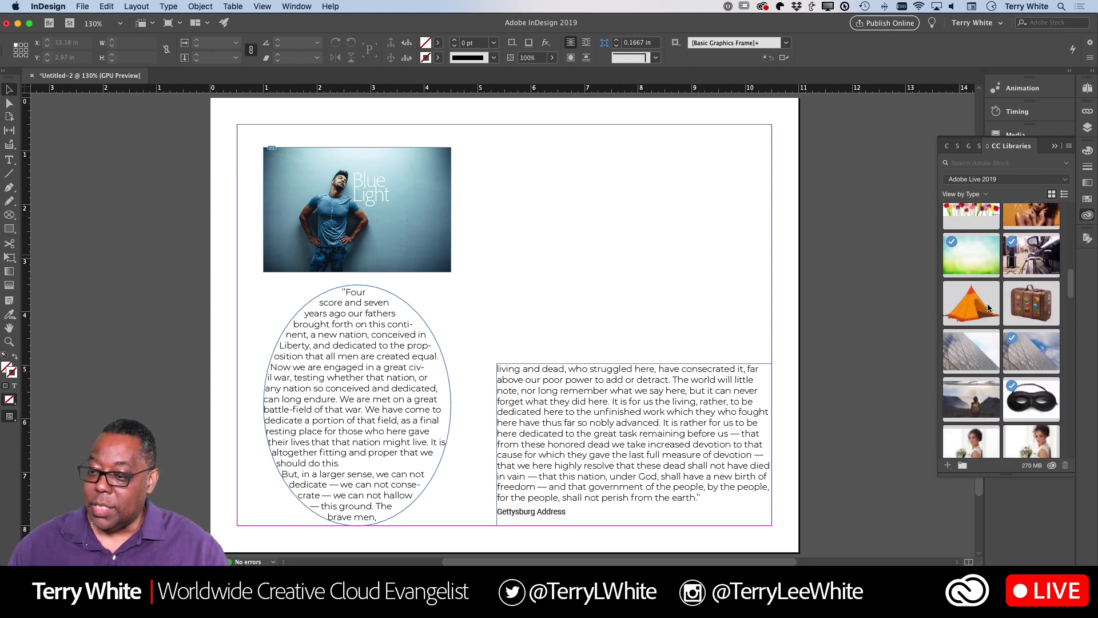
scroll(989, 308, "down", 8)
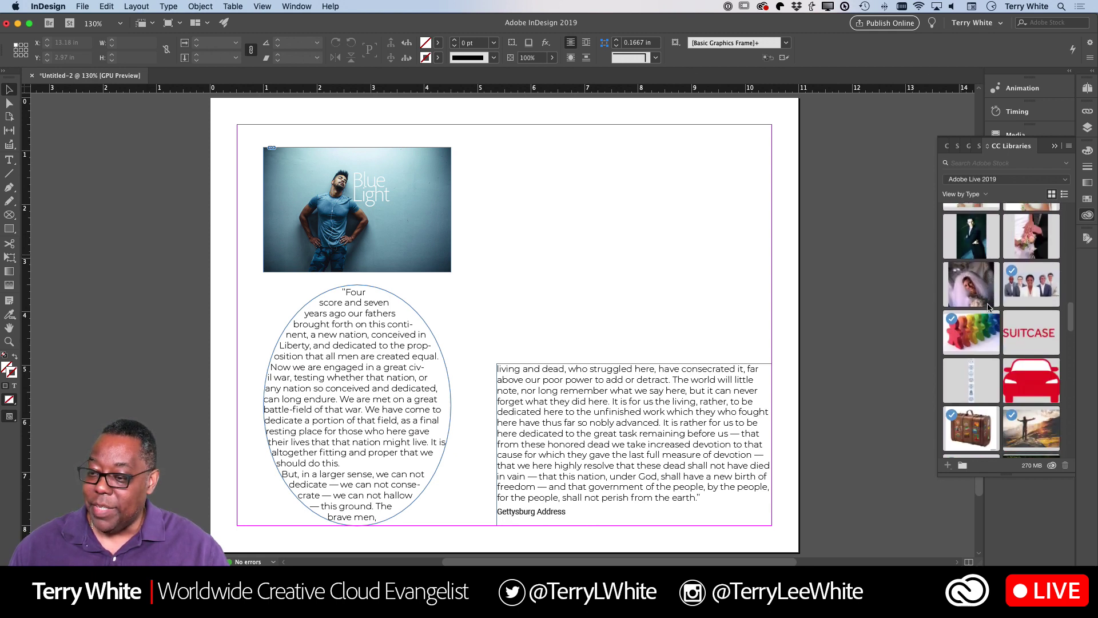
scroll(988, 308, "down", 6)
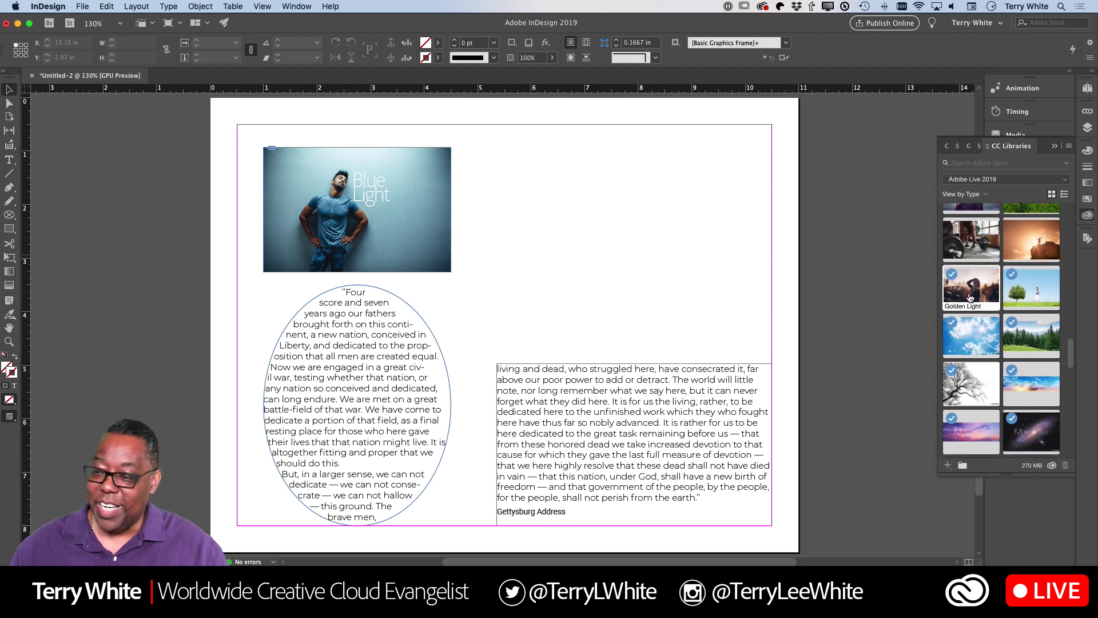
scroll(972, 320, "down", 3)
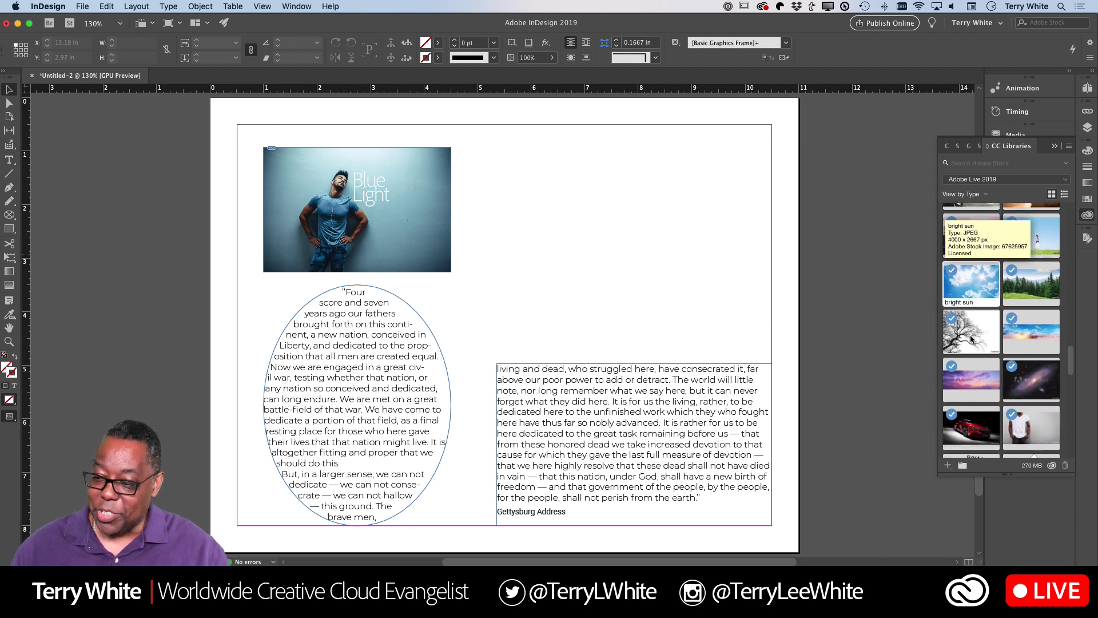
left_click_drag(966, 297, 518, 170)
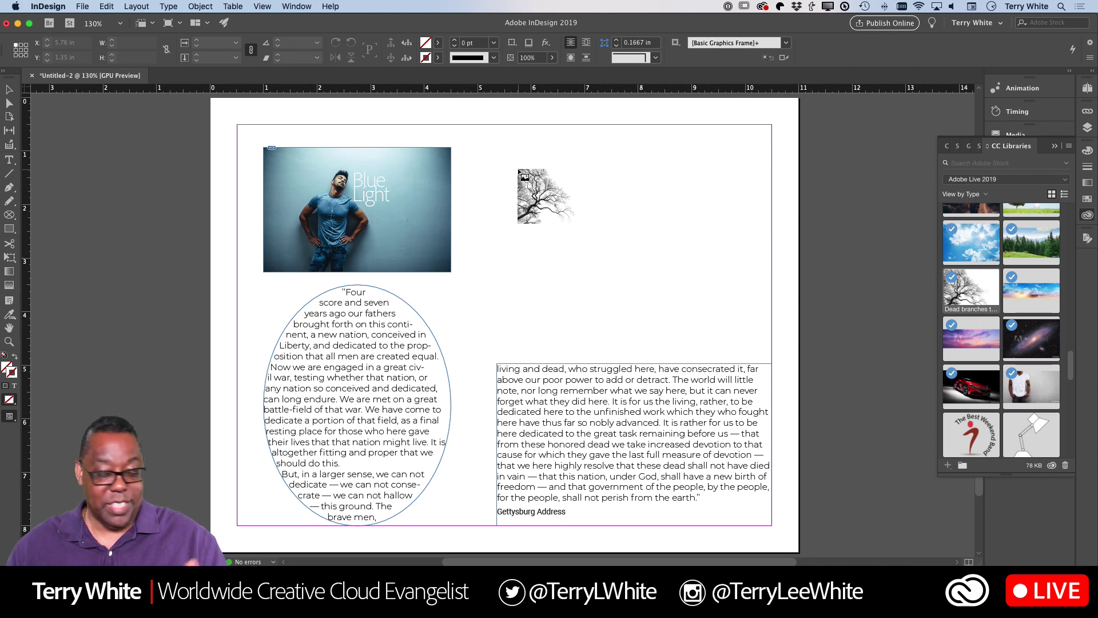
Try placing the tree graphic at full size, undo it, and place it about 5.14 in wide by 3.855 in tall above the second text frame.
left_click(518, 170)
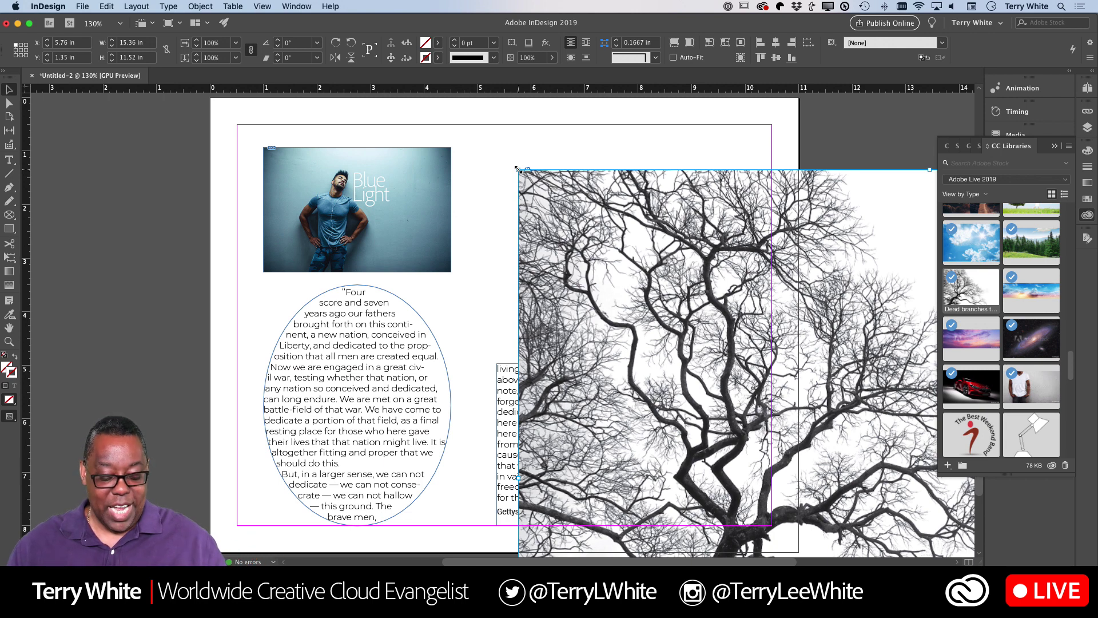
key("super+z")
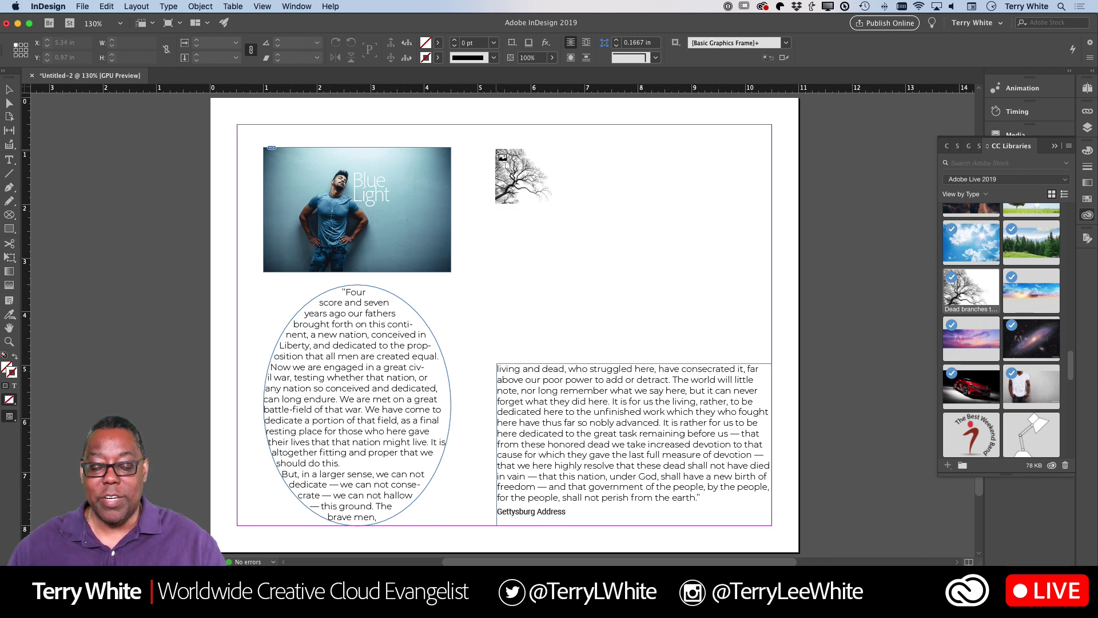
left_click_drag(496, 148, 772, 353)
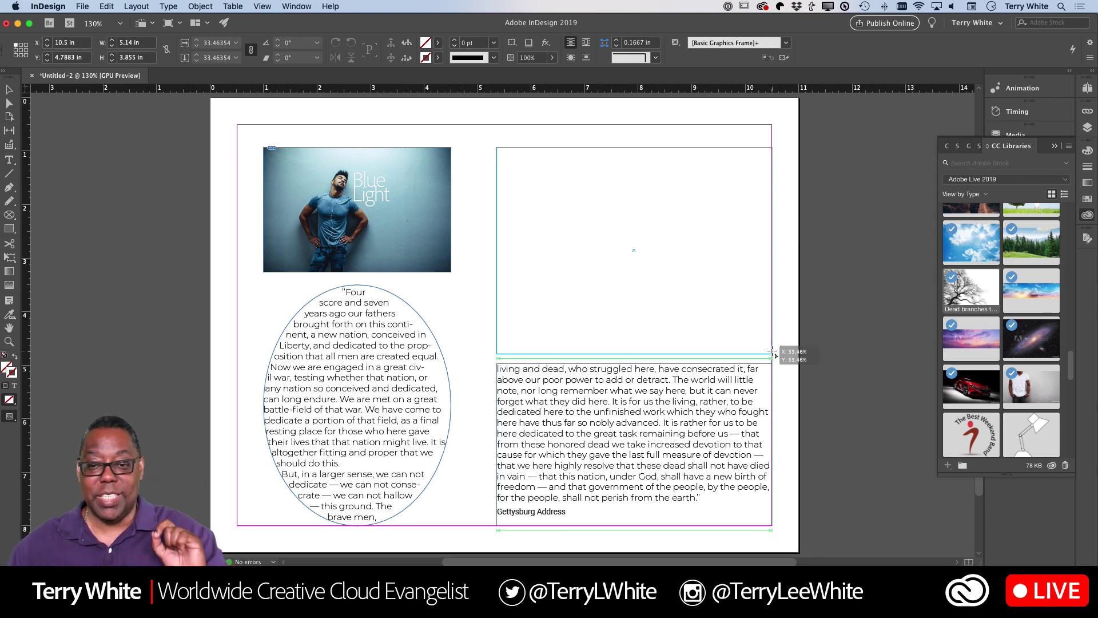
left_click_drag(772, 353, 772, 353)
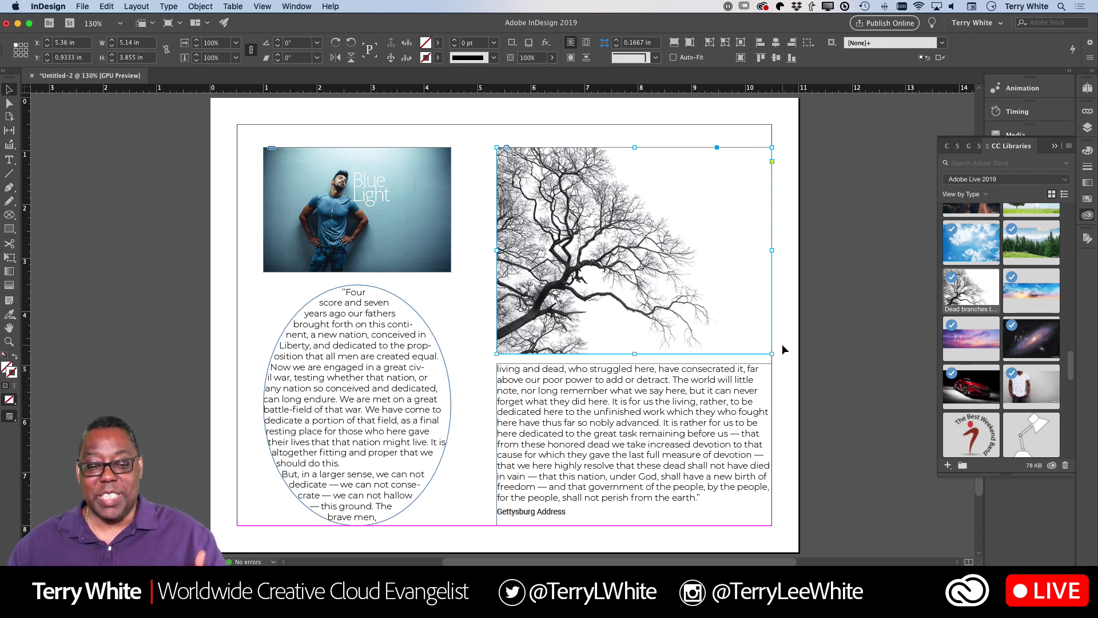
Delete the oval text frame and the text frame threaded to it.
scroll(557, 389, "down", 3)
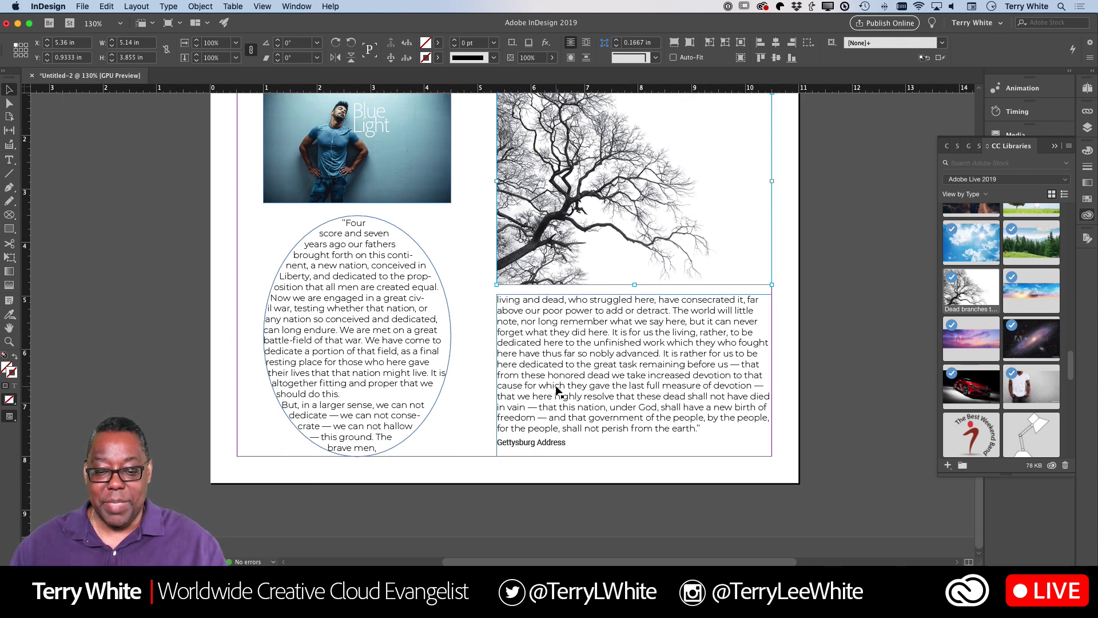
left_click(394, 336)
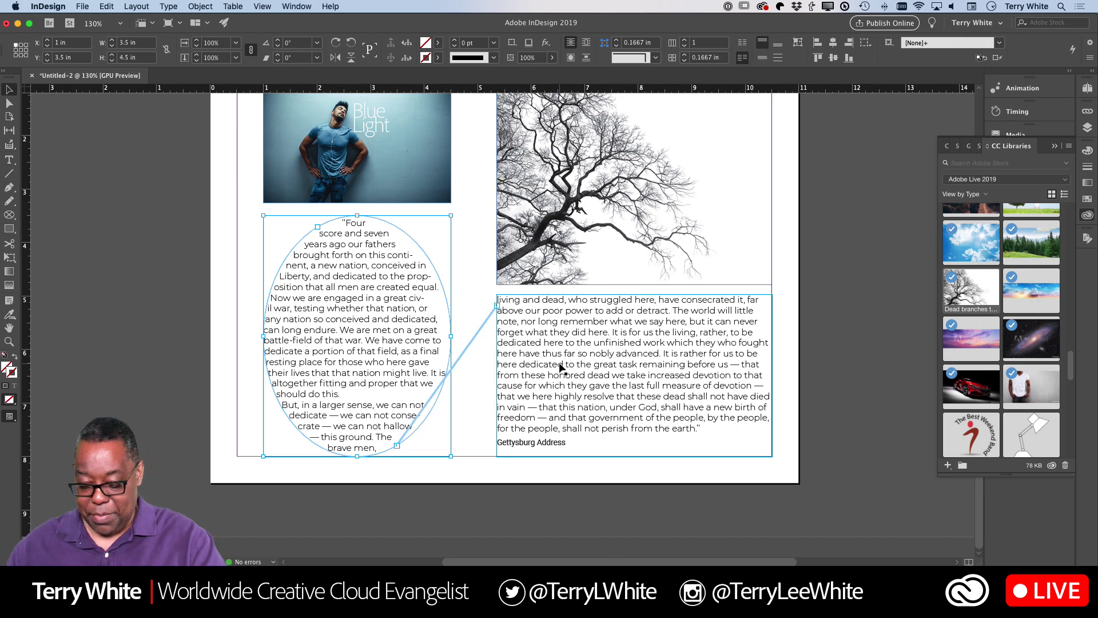
key("Delete")
left_click(560, 368)
key("Delete")
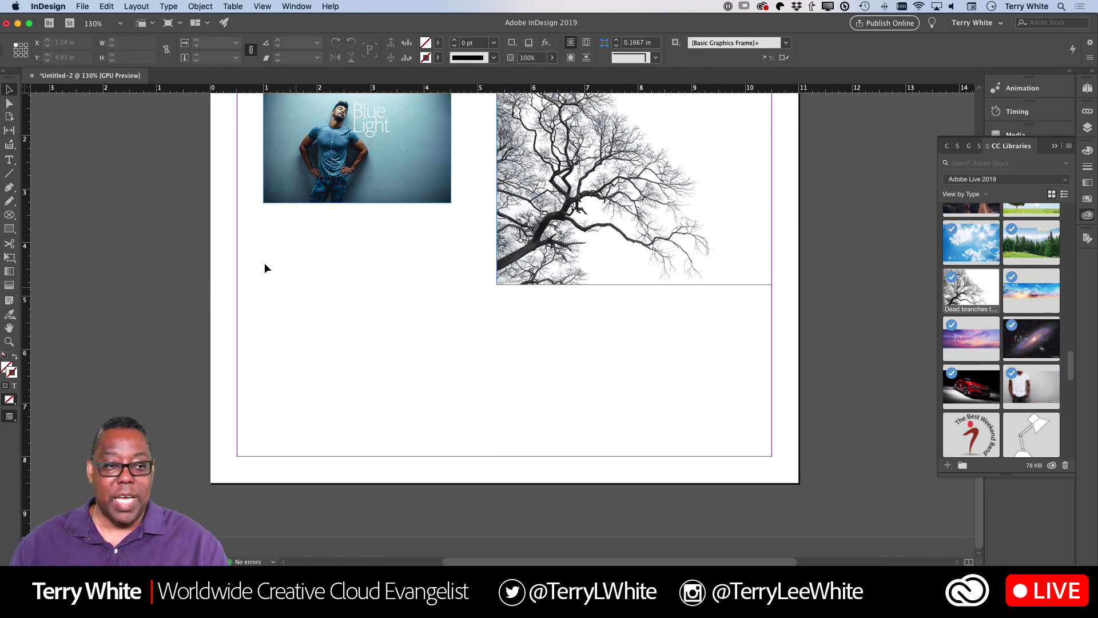
Place the Gettysburg Address document in a new frame about 3.4 in wide by 3.41 in tall beneath the Blue Light image, and delete it.
left_click(83, 6)
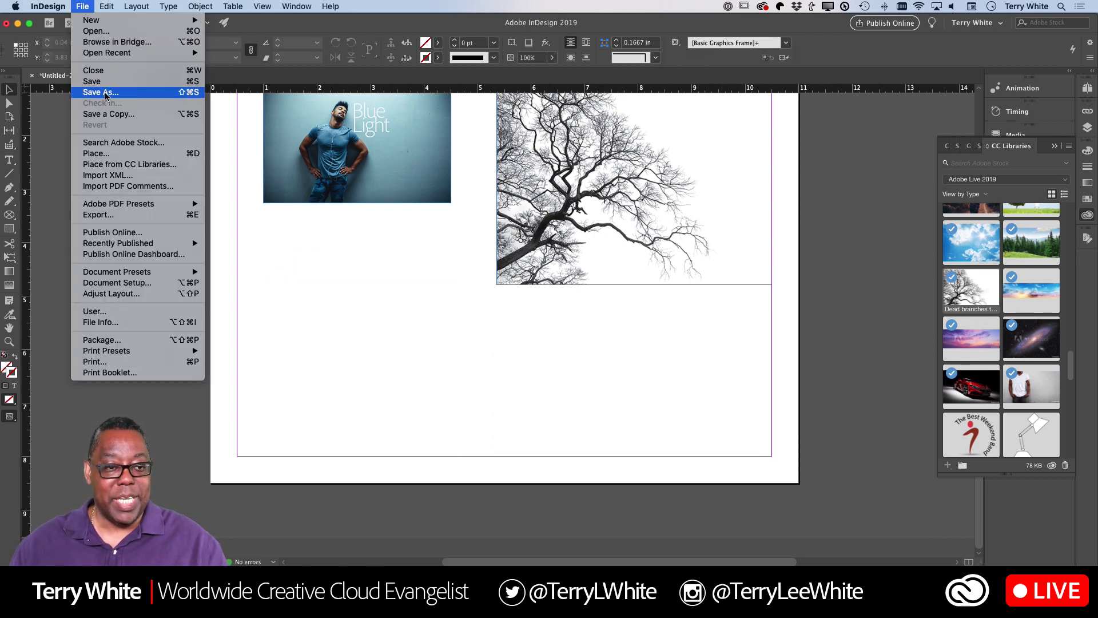
left_click(123, 155)
left_click(444, 107)
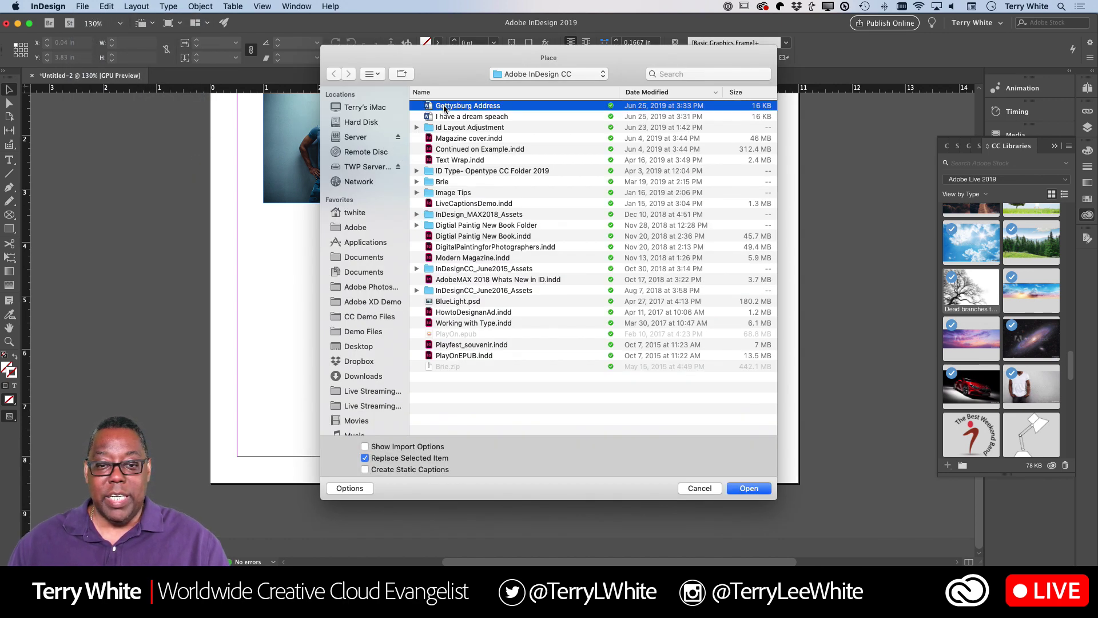
double_click(445, 107)
left_click(277, 212)
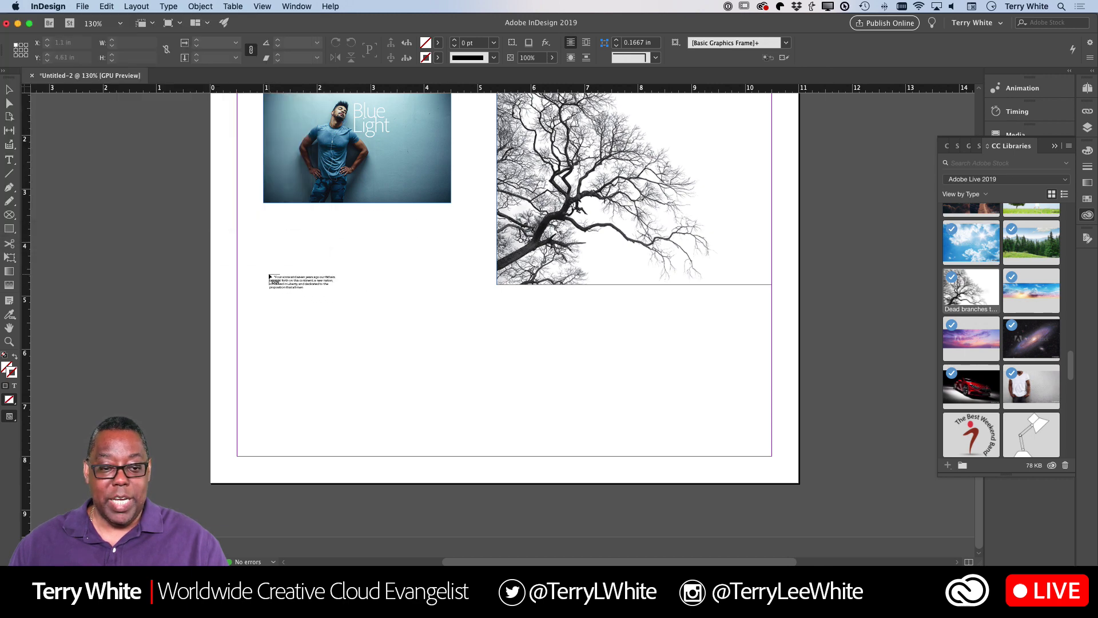
left_click_drag(270, 274, 452, 458)
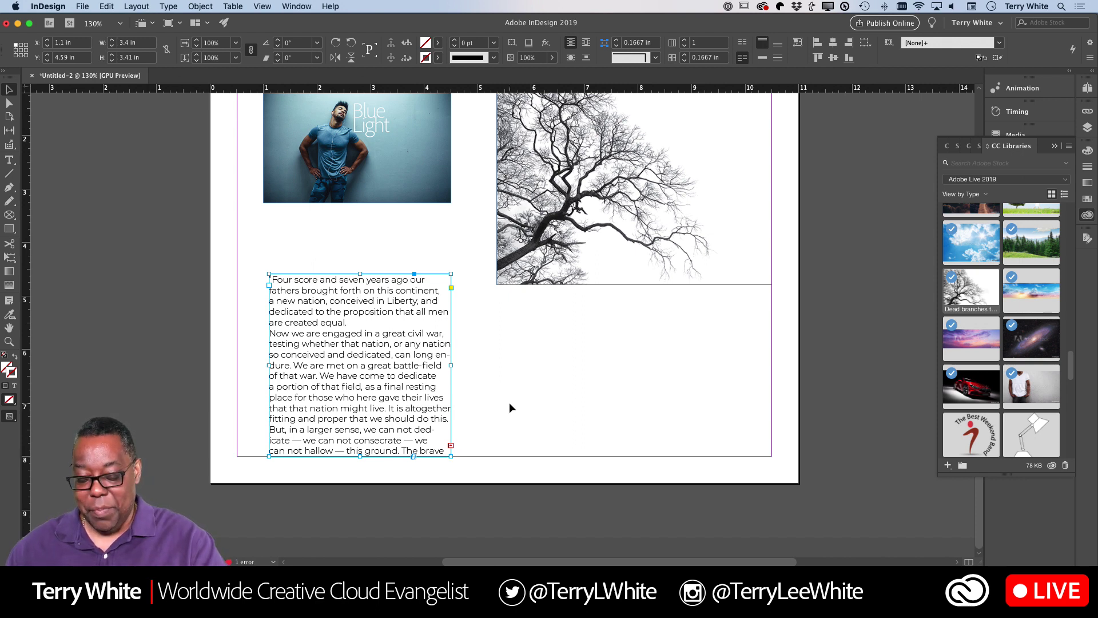
key("Delete")
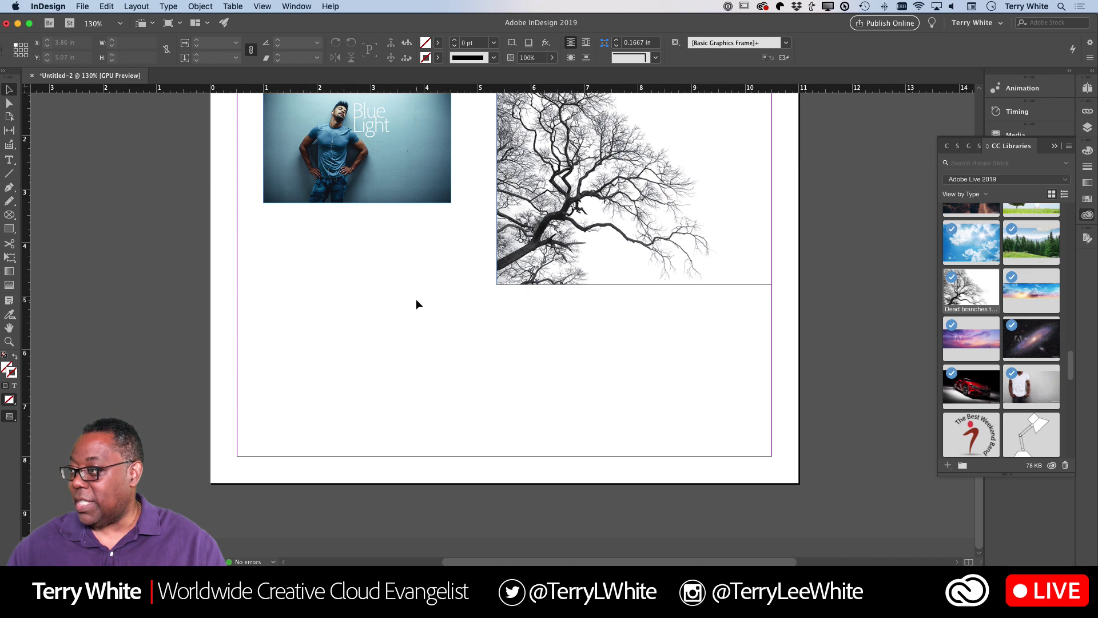
Draw a closed freehand S shape about 4.38 in wide by 3.75 in tall beneath the Blue Light image with the Pencil tool.
scroll(417, 303, "up", 3)
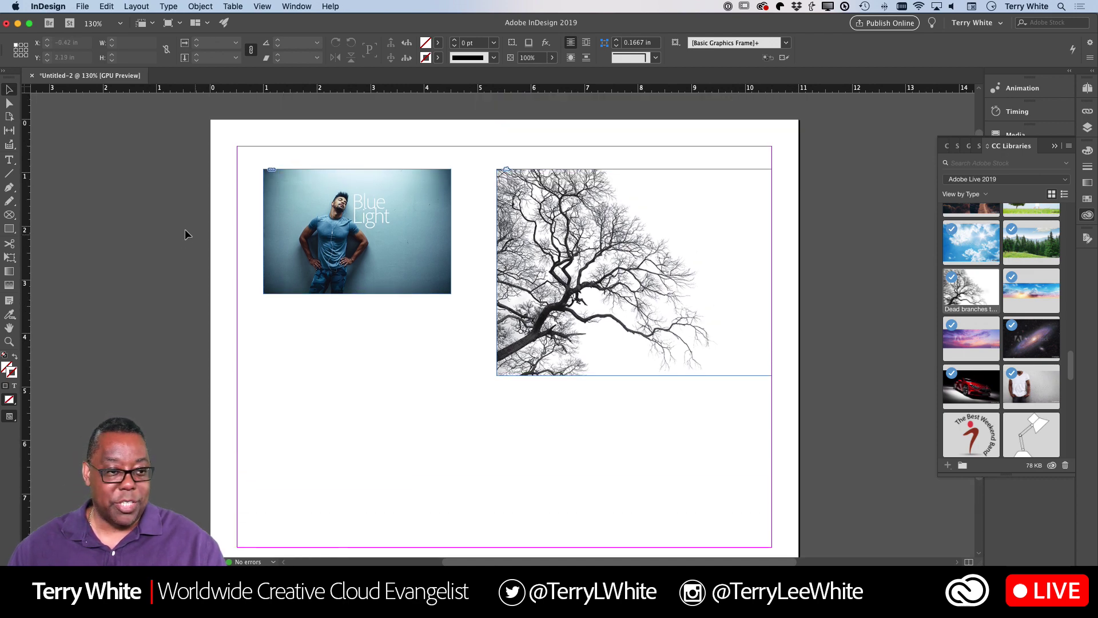
left_click(9, 215)
left_click(44, 229)
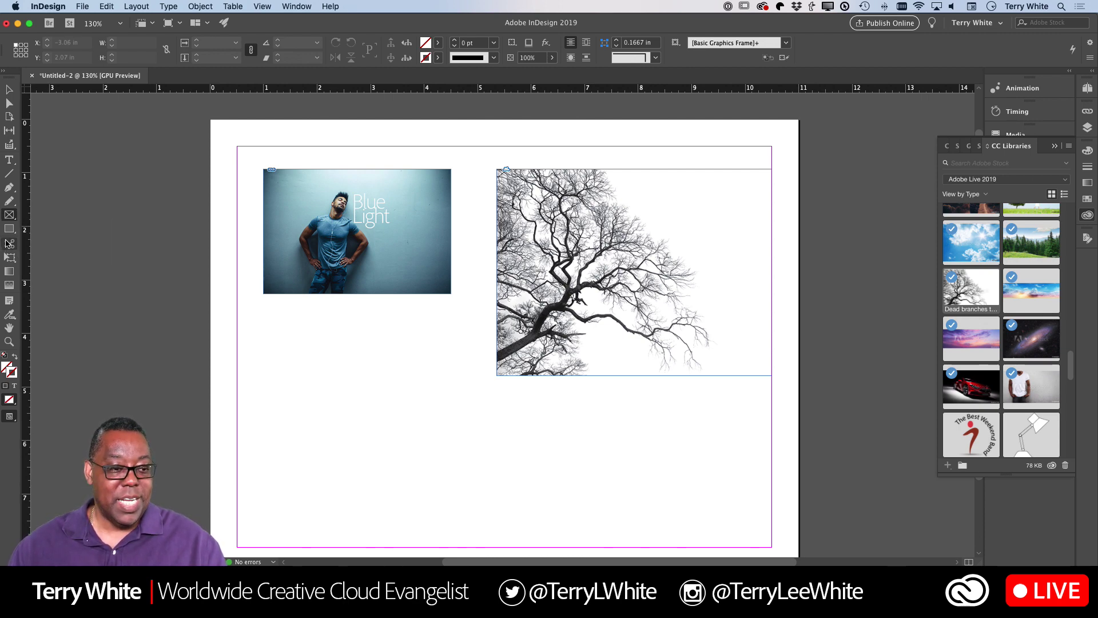
left_click(12, 199)
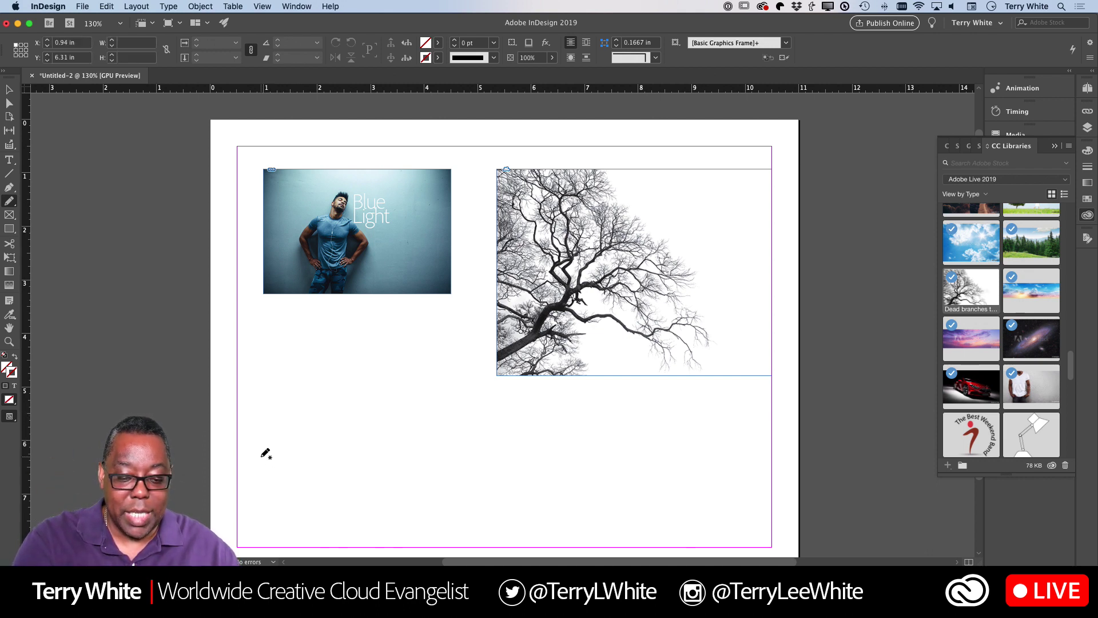
mouse_move(261, 457)
left_mouse_down()
mouse_move(326, 485)
mouse_move(373, 468)
mouse_move(378, 440)
mouse_move(331, 411)
mouse_move(301, 370)
mouse_move(345, 327)
mouse_move(414, 318)
mouse_move(461, 339)
mouse_move(455, 367)
mouse_move(431, 389)
mouse_move(399, 368)
mouse_move(363, 374)
mouse_move(450, 464)
mouse_move(440, 513)
mouse_move(379, 534)
mouse_move(311, 530)
mouse_move(259, 504)
mouse_move(261, 455)
left_mouse_up()
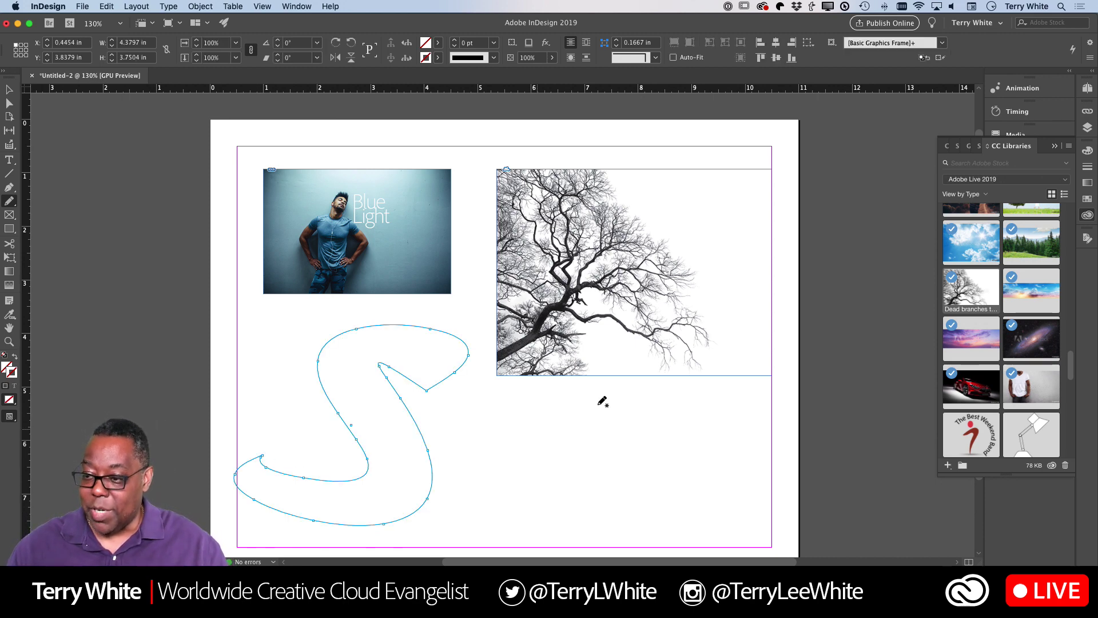
Place the bright sun graphic from the library inside the S shape and fill the frame proportionally.
mouse_move(963, 262)
left_mouse_down()
mouse_move(650, 446)
mouse_move(331, 437)
mouse_move(371, 399)
left_mouse_up()
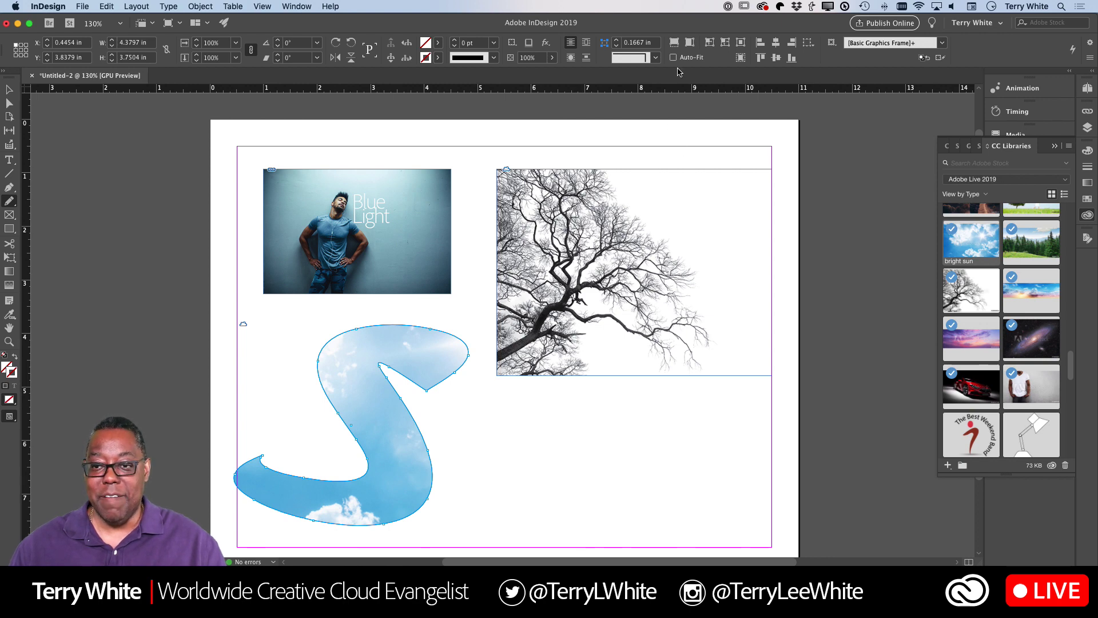
left_click(673, 46)
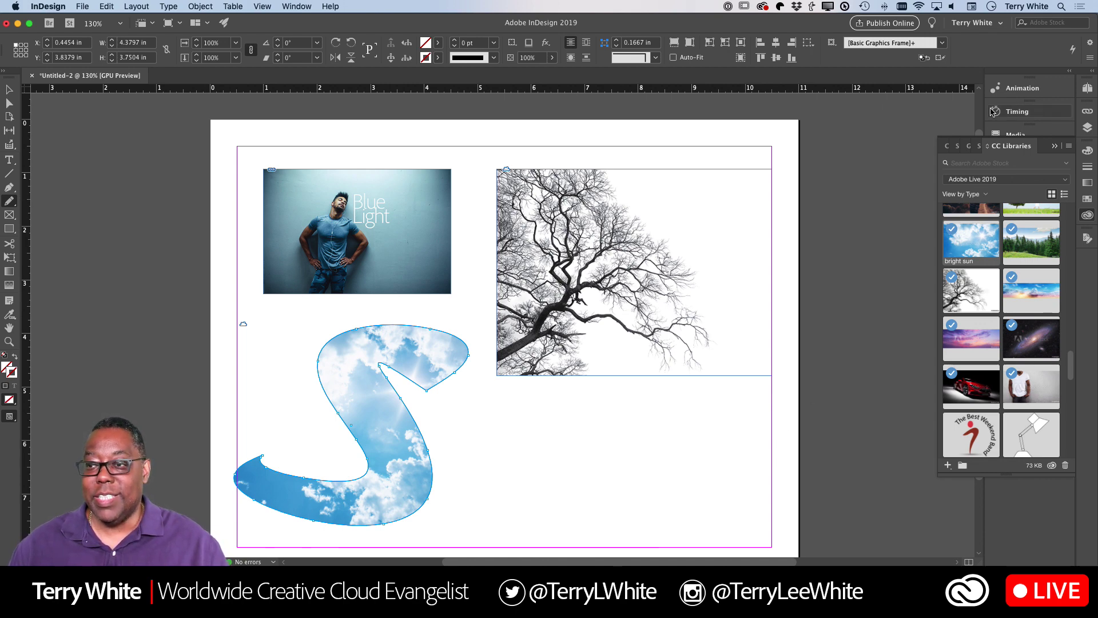
Hide the Control panel and show it again.
left_click(309, 5)
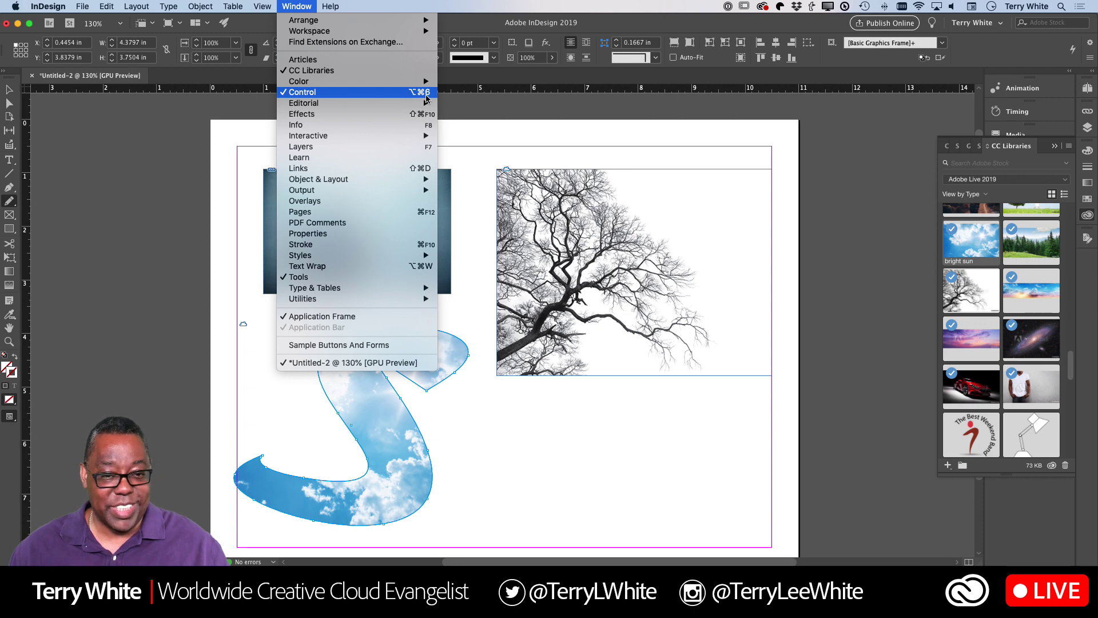
left_click(317, 94)
left_click(307, 7)
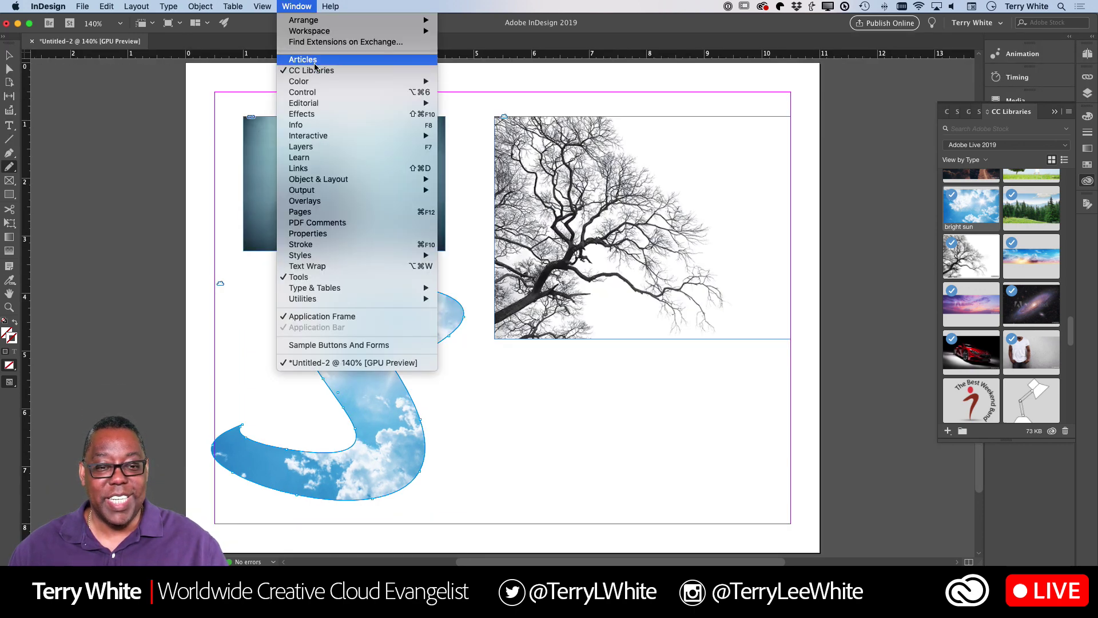
left_click(318, 93)
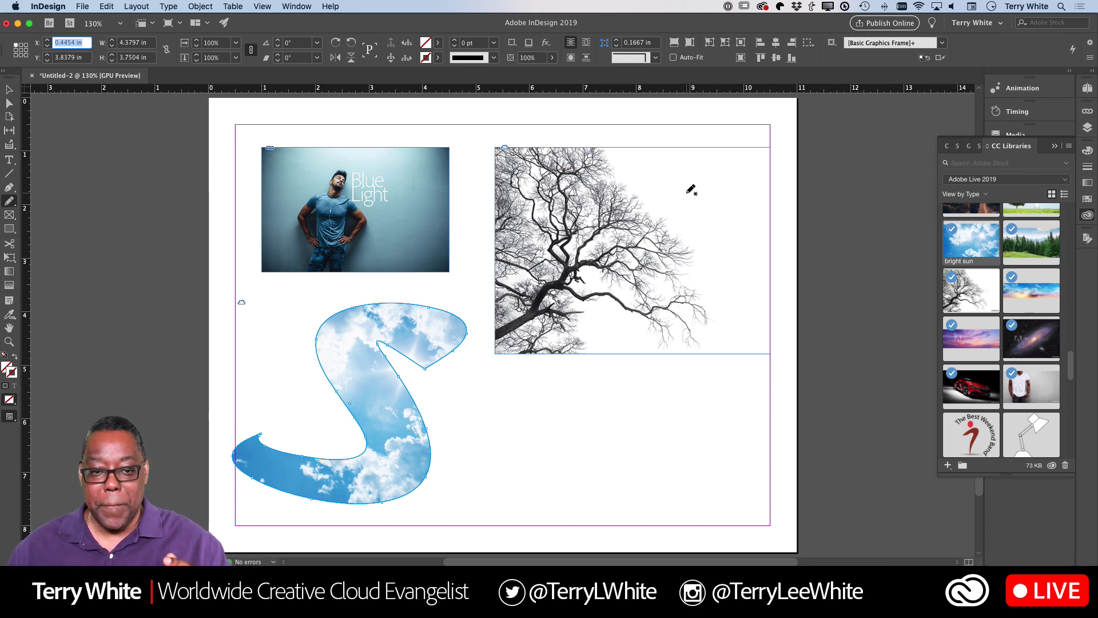
Create a new document from the recent Business Proposal Layout template.
left_click(82, 6)
mouse_move(94, 20)
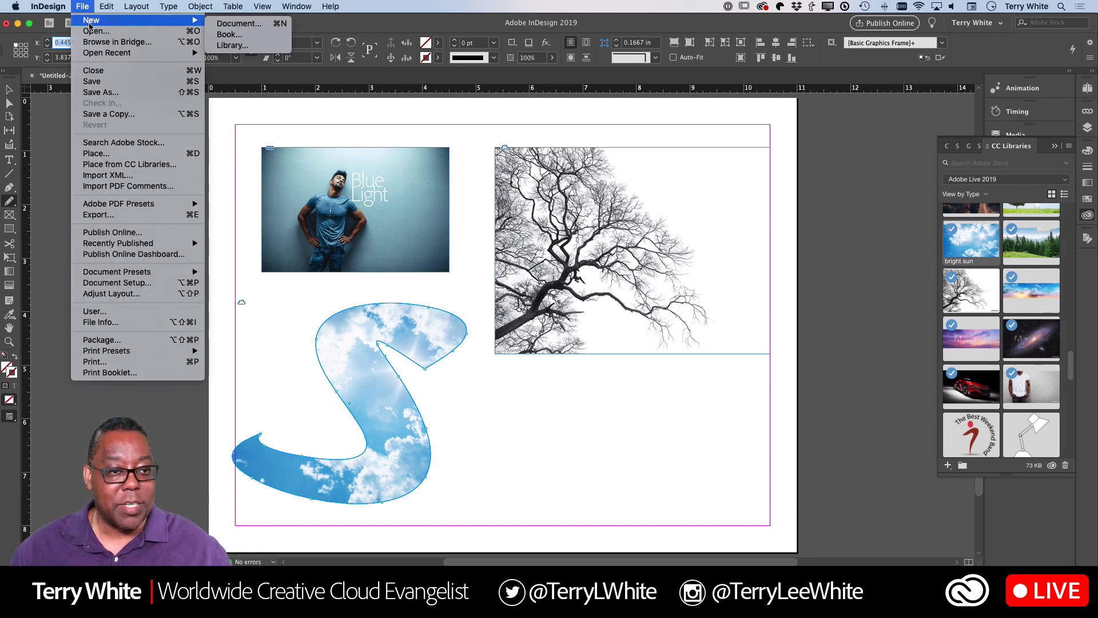
left_click(233, 25)
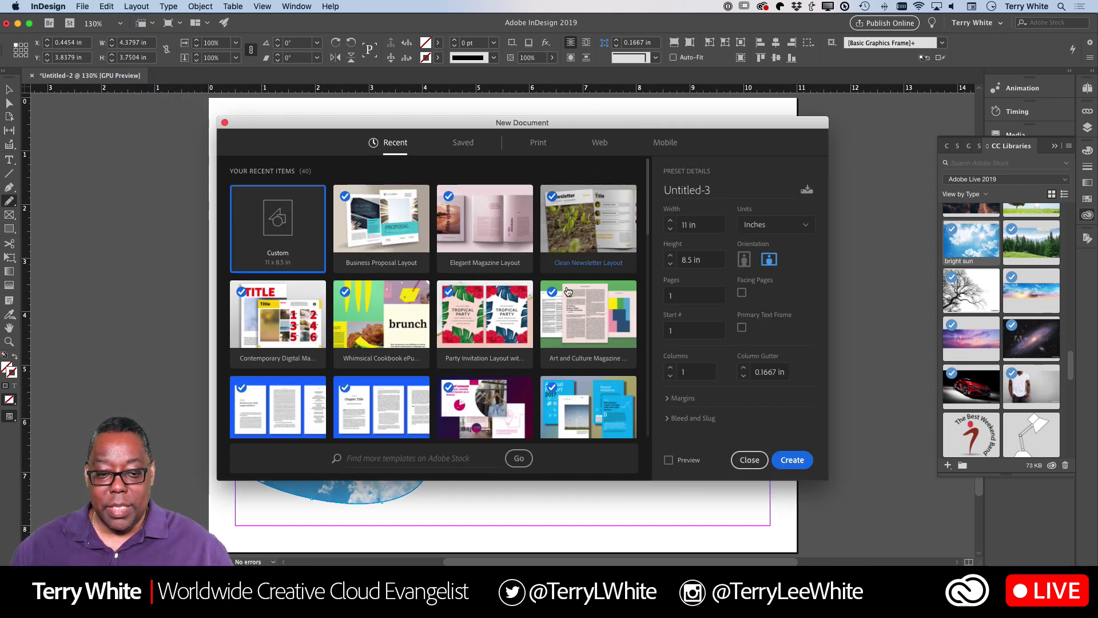
double_click(374, 224)
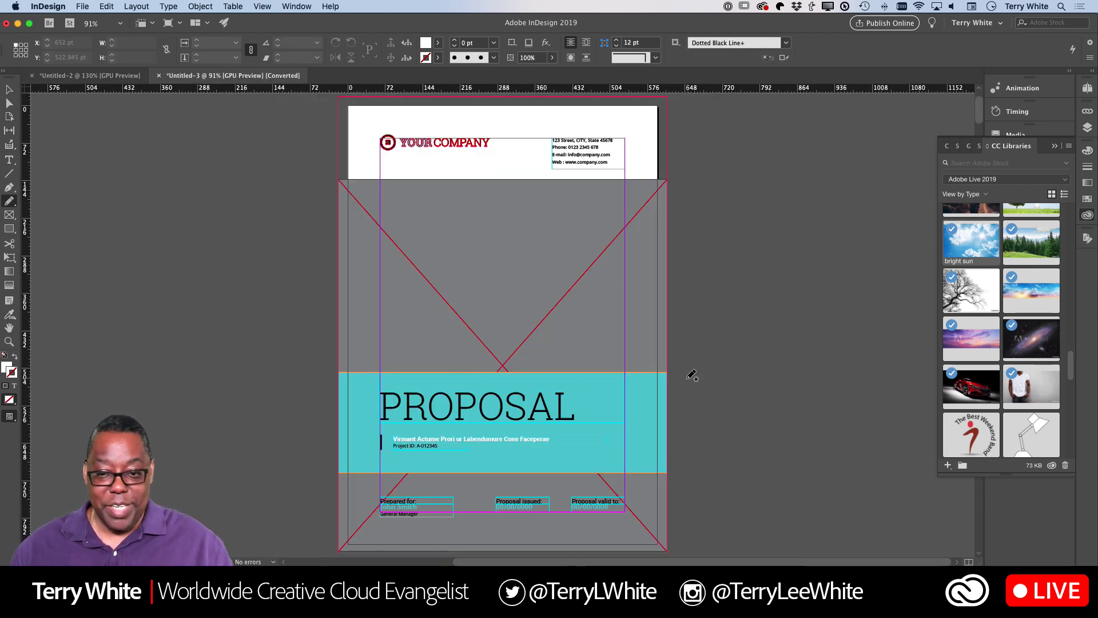
Examine the proposal template's pages, select the large empty placeholder frame behind the Experiences heading, and return to the Untitled-2 document.
scroll(689, 375, "down", 10)
scroll(692, 374, "down", 10)
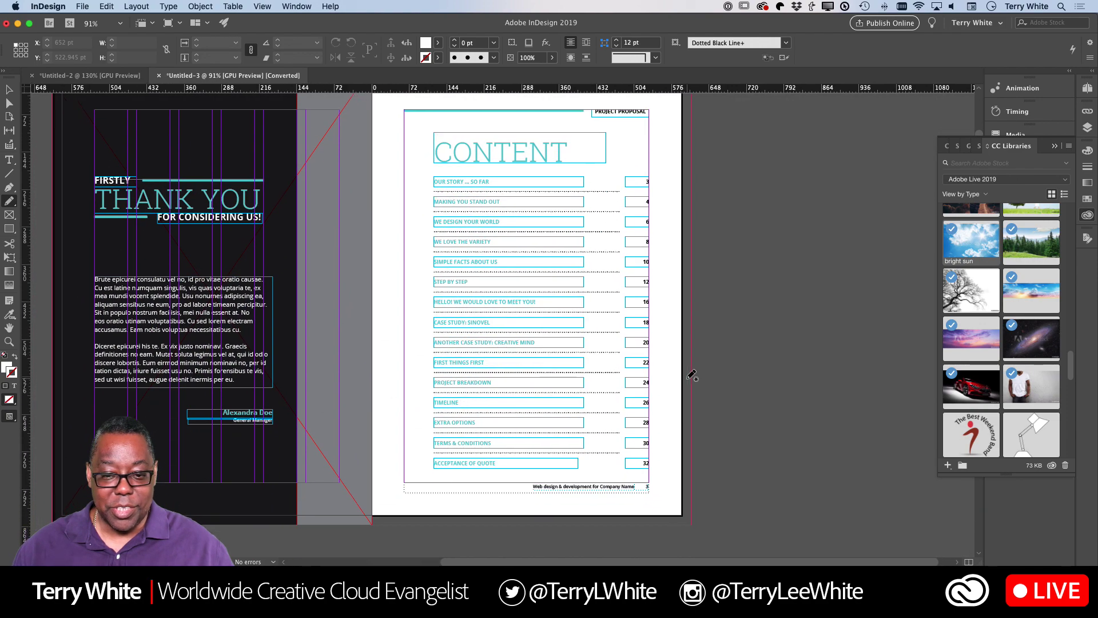
scroll(692, 375, "up", 2)
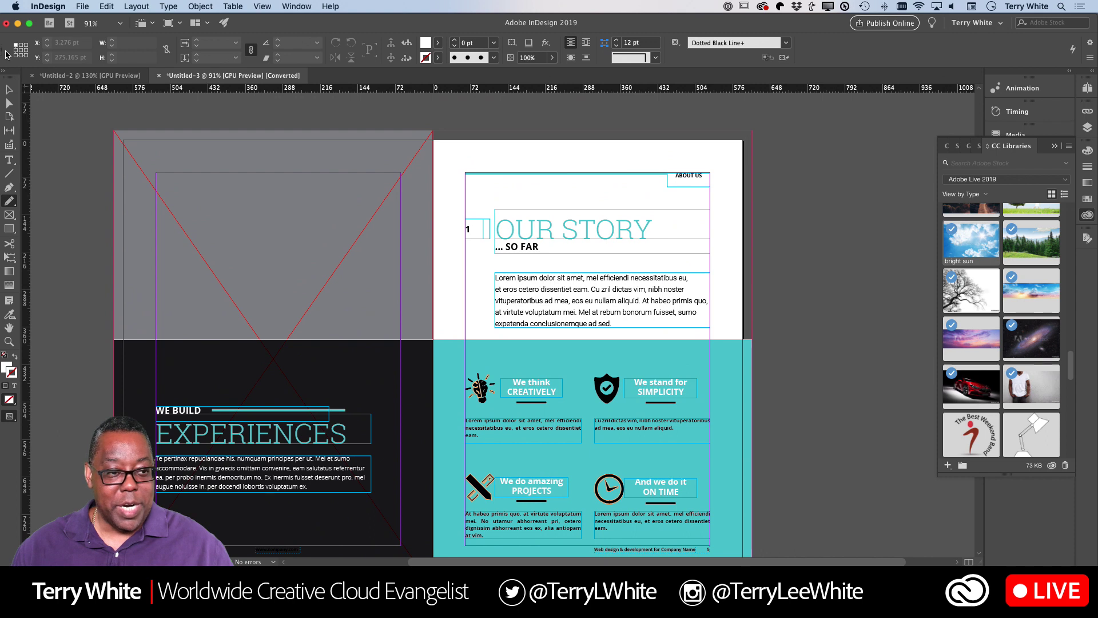
left_click(9, 90)
left_click(288, 267)
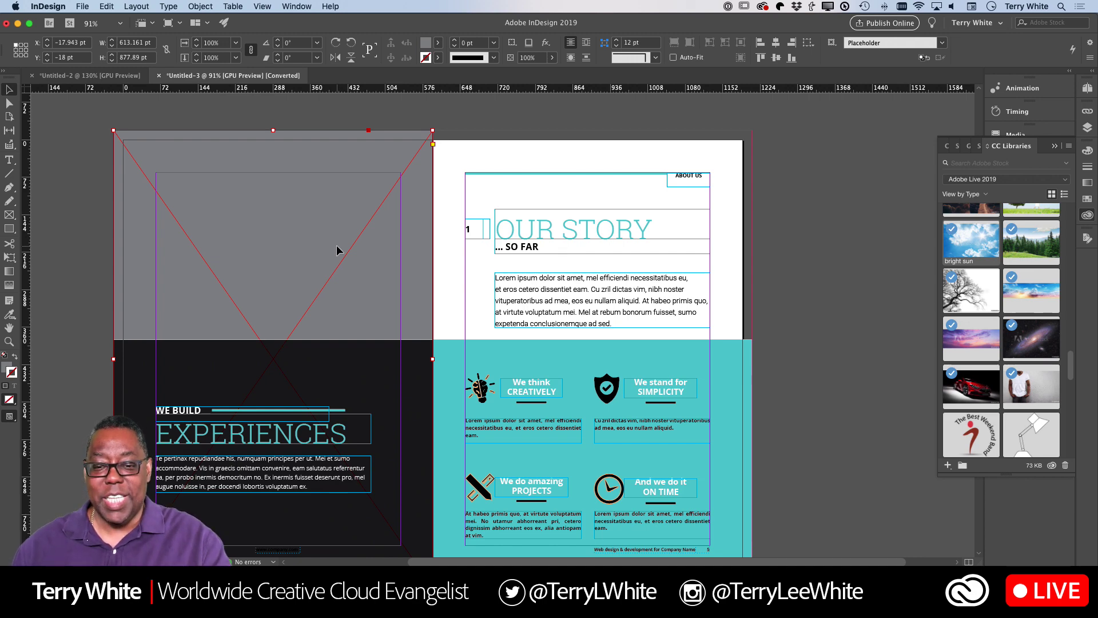
left_click(112, 76)
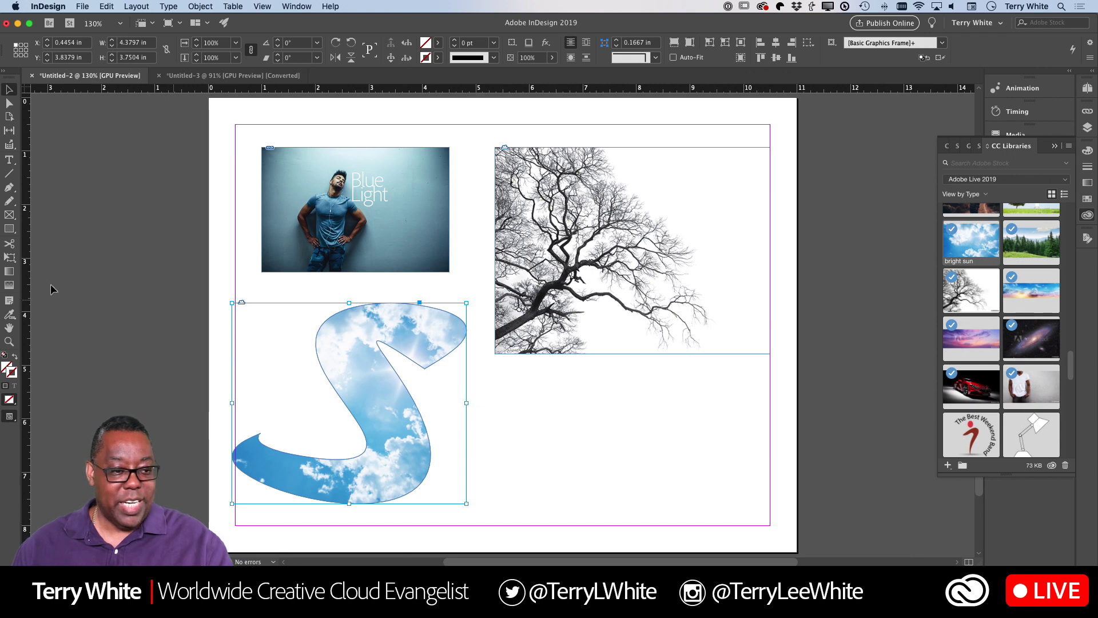
Draw a rectangular frame about 4.38 by 1.86 in below the tree image and fill it with C=0 M=100 Y=0 K=0.
left_click(9, 214)
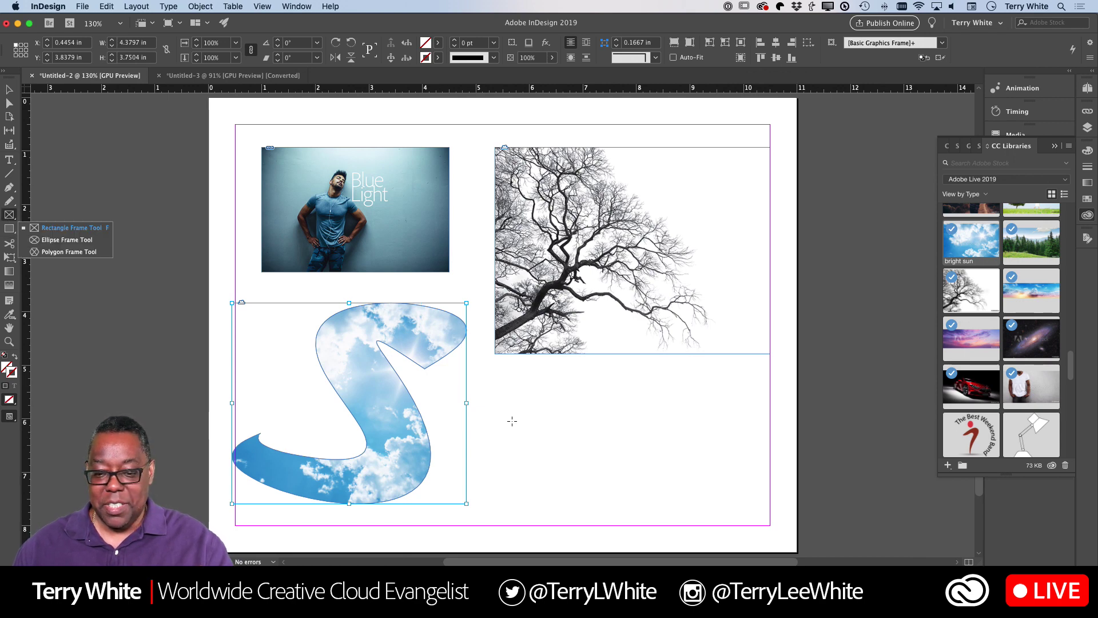
left_click_drag(505, 415, 741, 514)
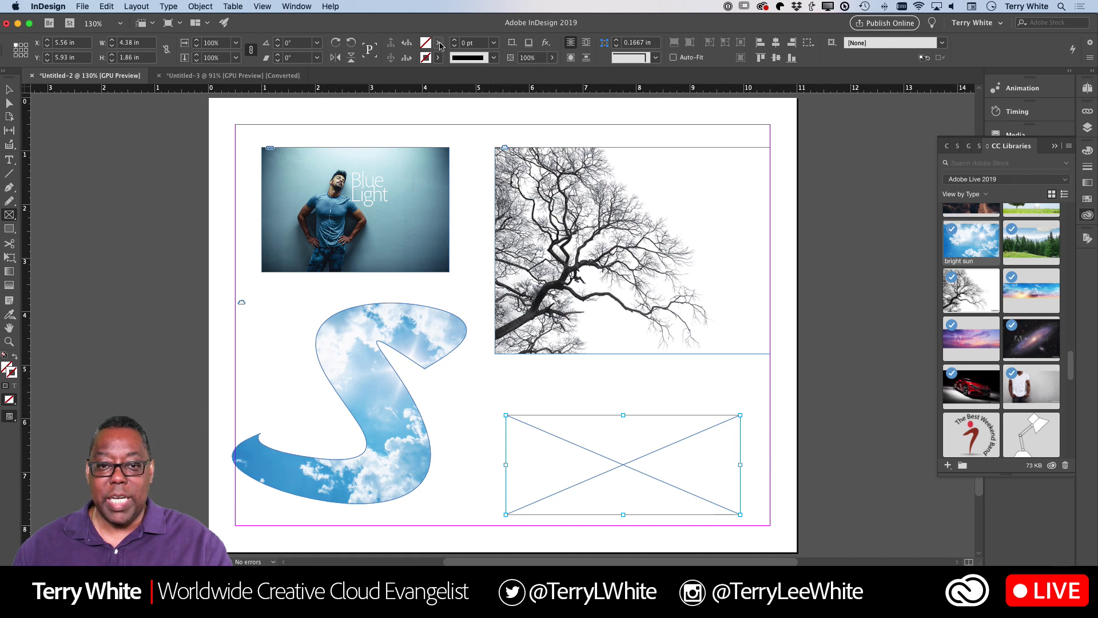
left_click(439, 44)
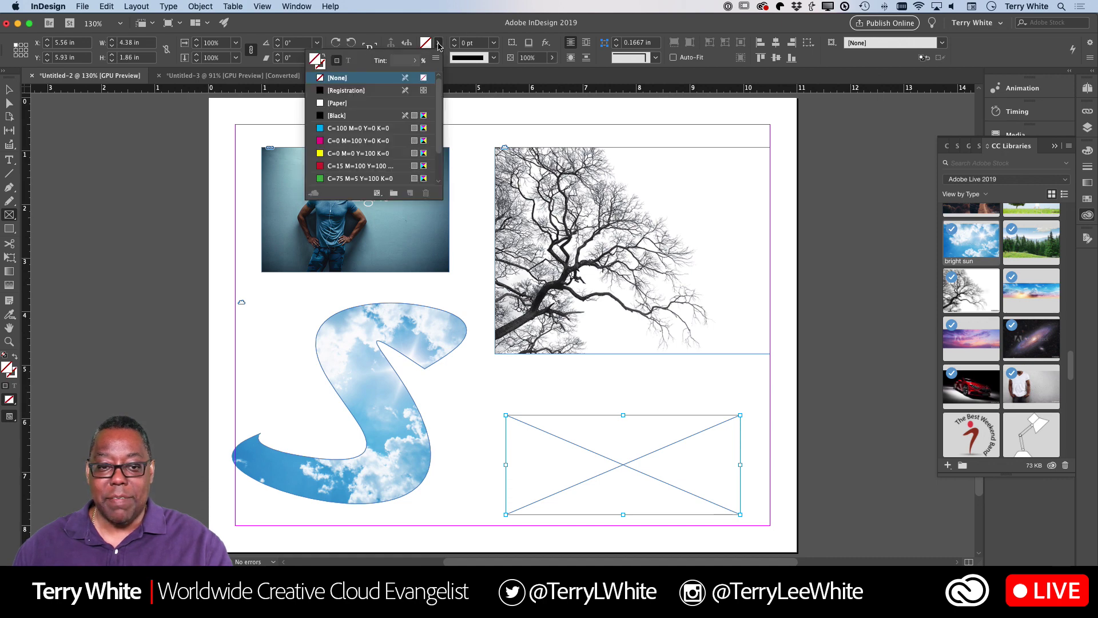
left_click(355, 142)
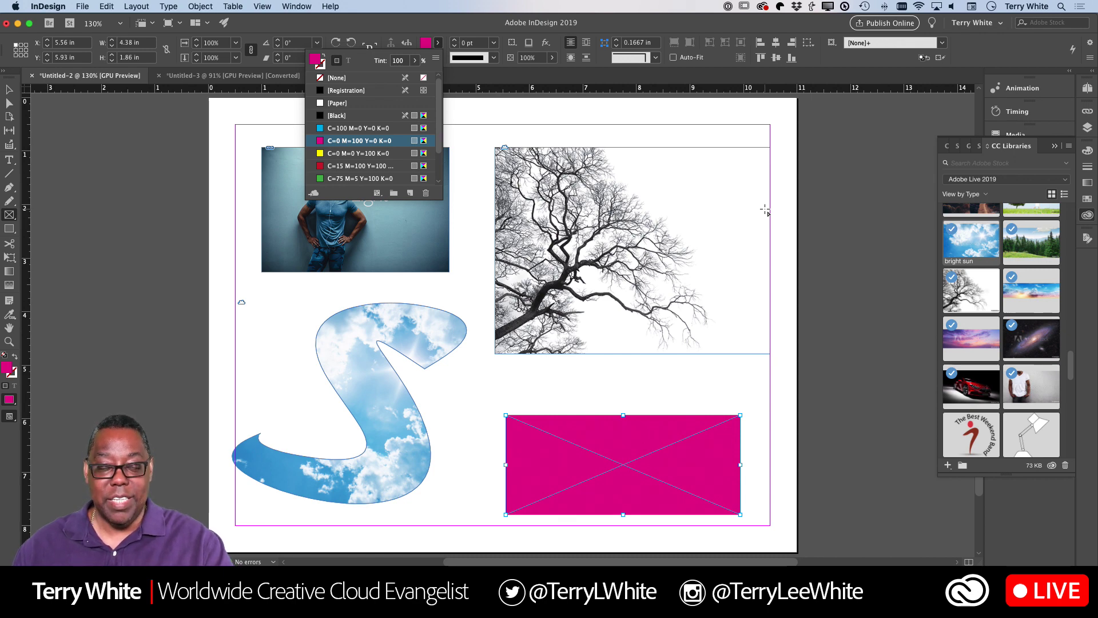
left_click(468, 29)
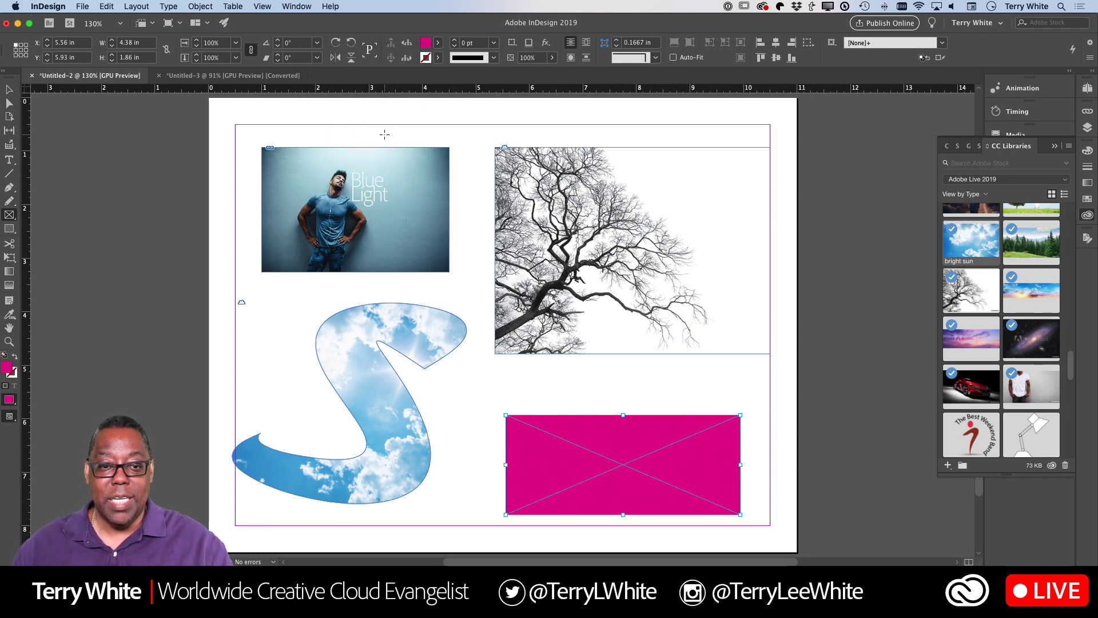
Switch to the Untitled-3 template and place the white chair graphic from the library in the large placeholder frame.
left_click(241, 75)
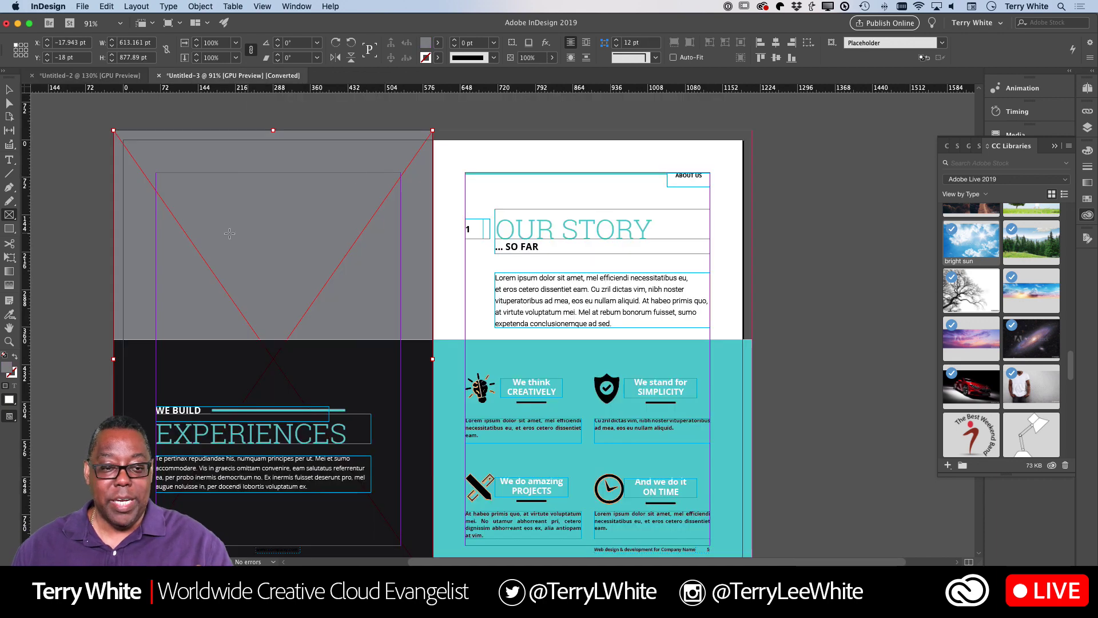
left_click(9, 89)
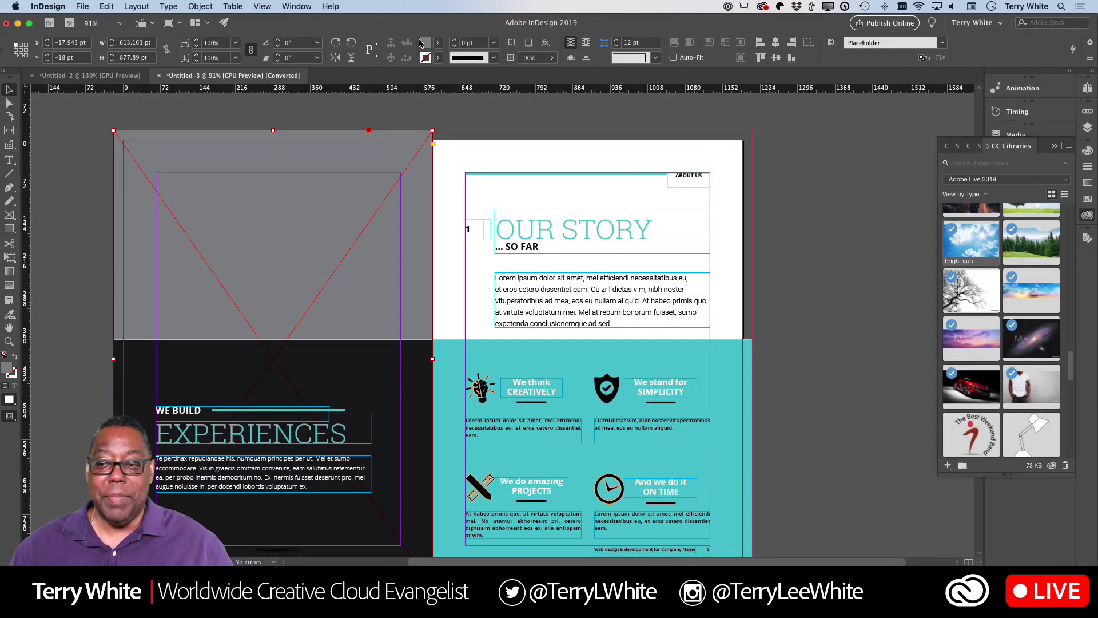
scroll(1000, 296, "down", 5)
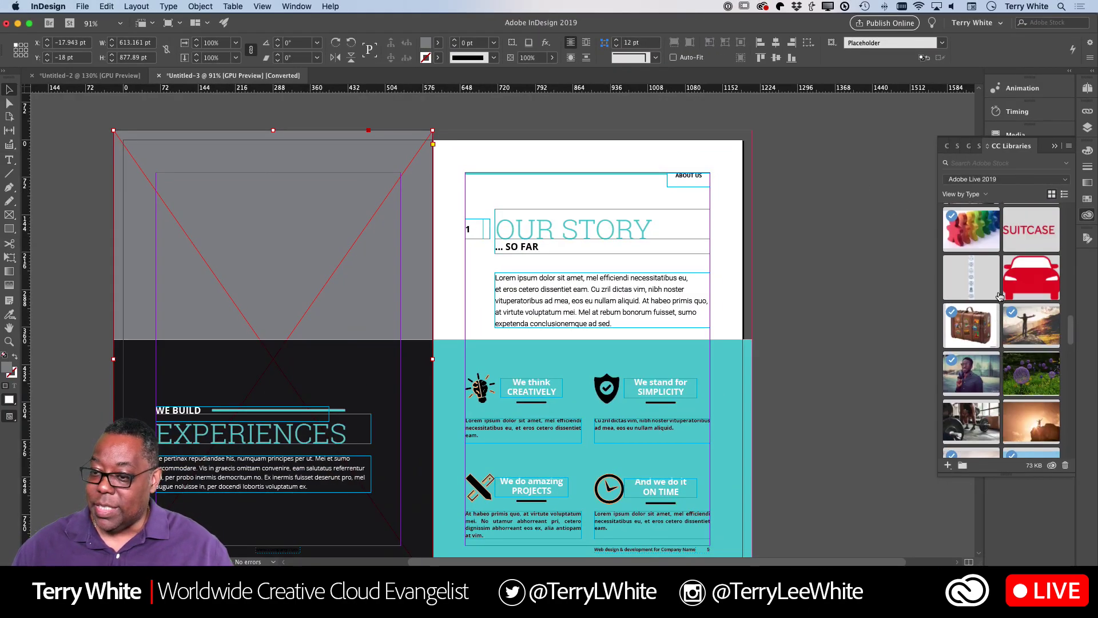
scroll(1000, 296, "up", 10)
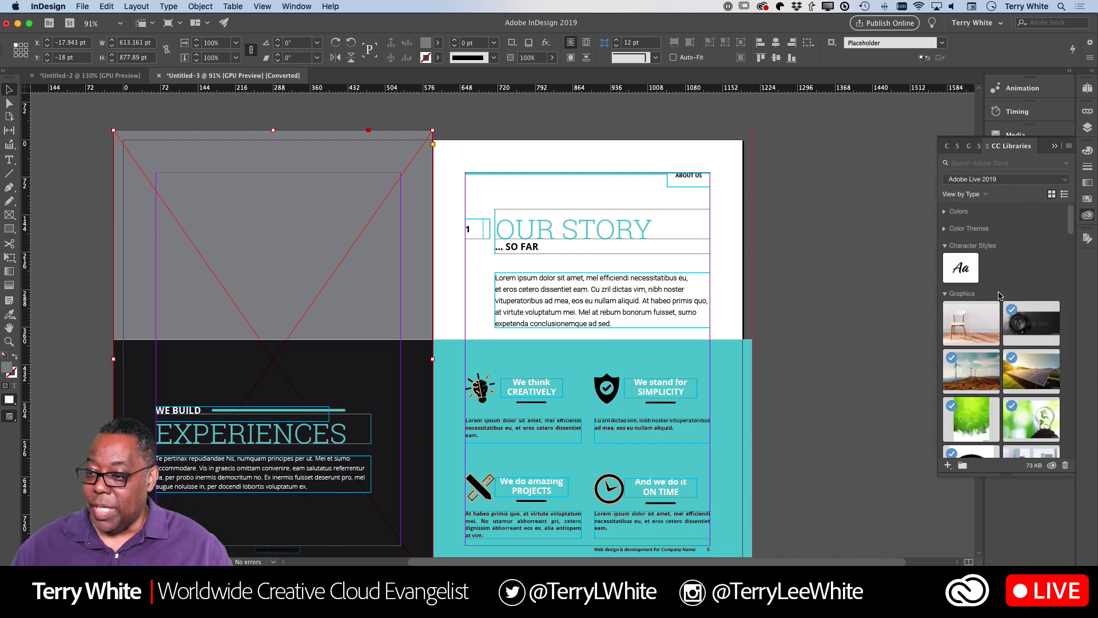
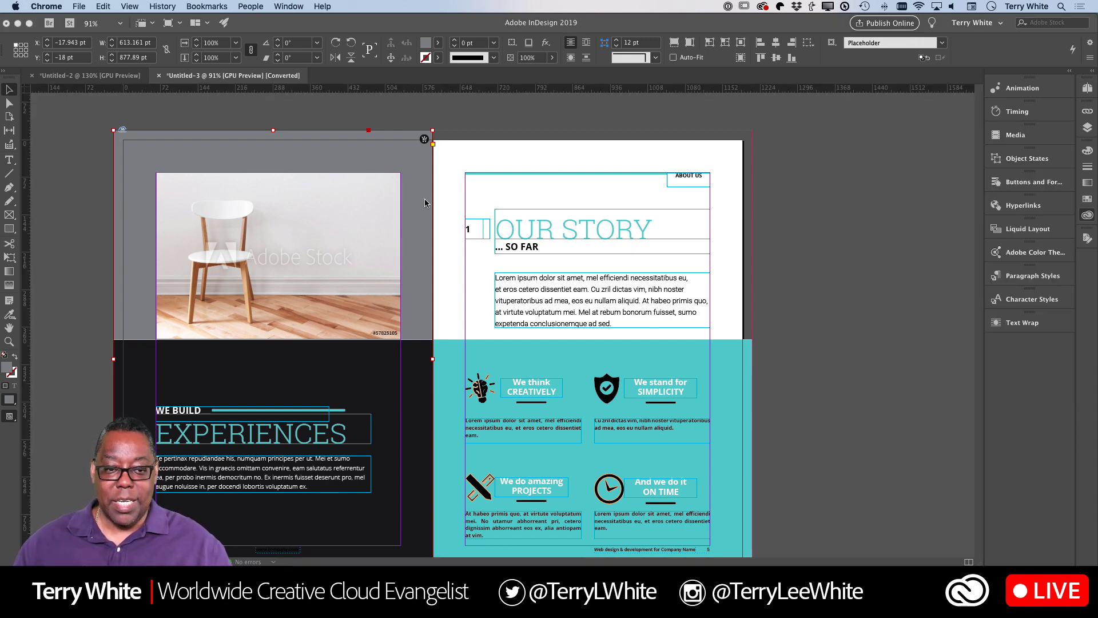
Return to the Untitled-2 document and delete the magenta frame.
left_click(103, 75)
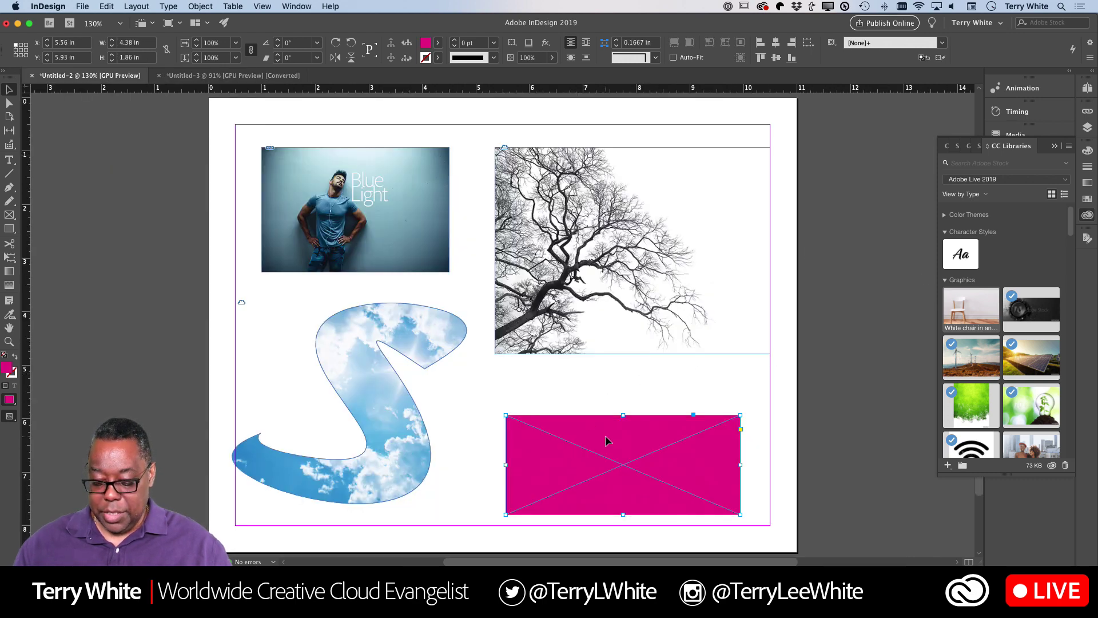
key("Delete")
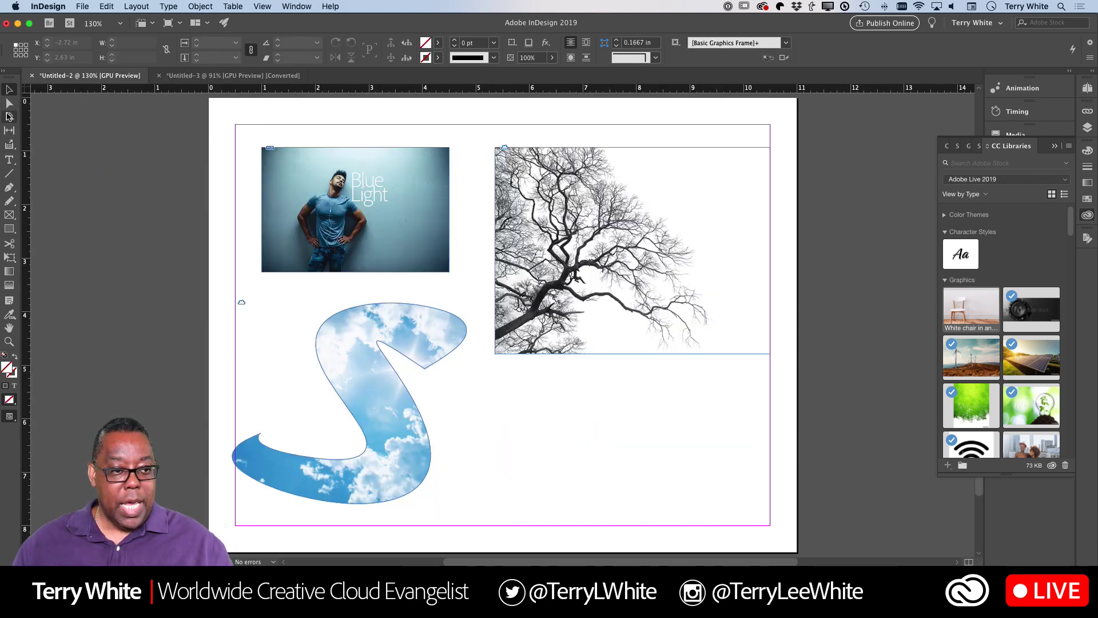
Place the Gettysburg Address document in a text frame about 5.14 by 2.87 in below the tree image, dismissing the missing fonts notice.
left_click(84, 6)
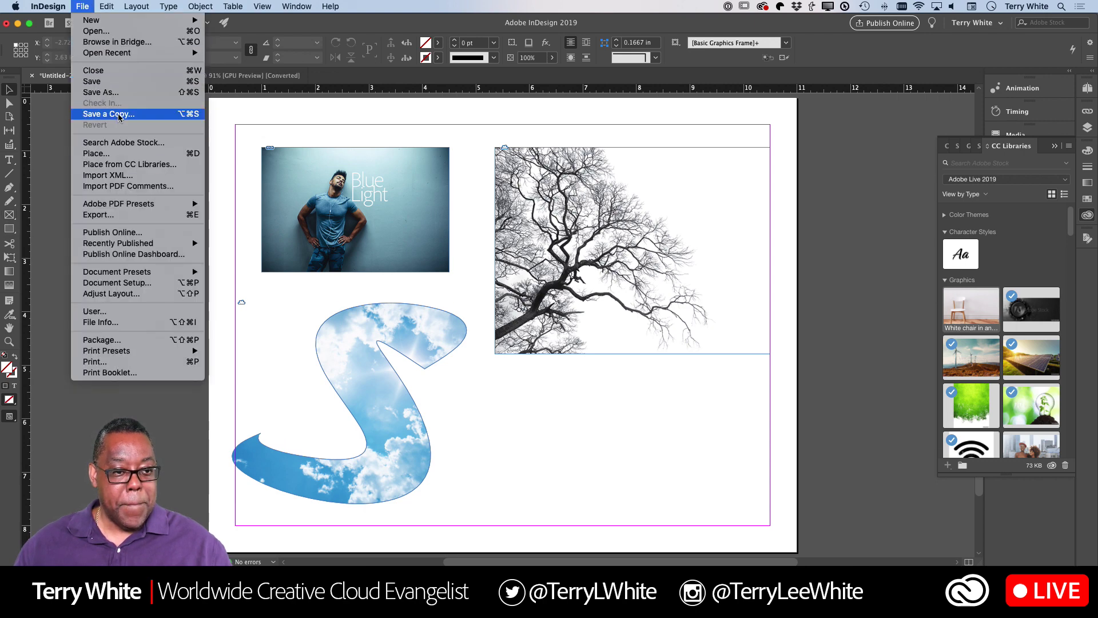
left_click(96, 154)
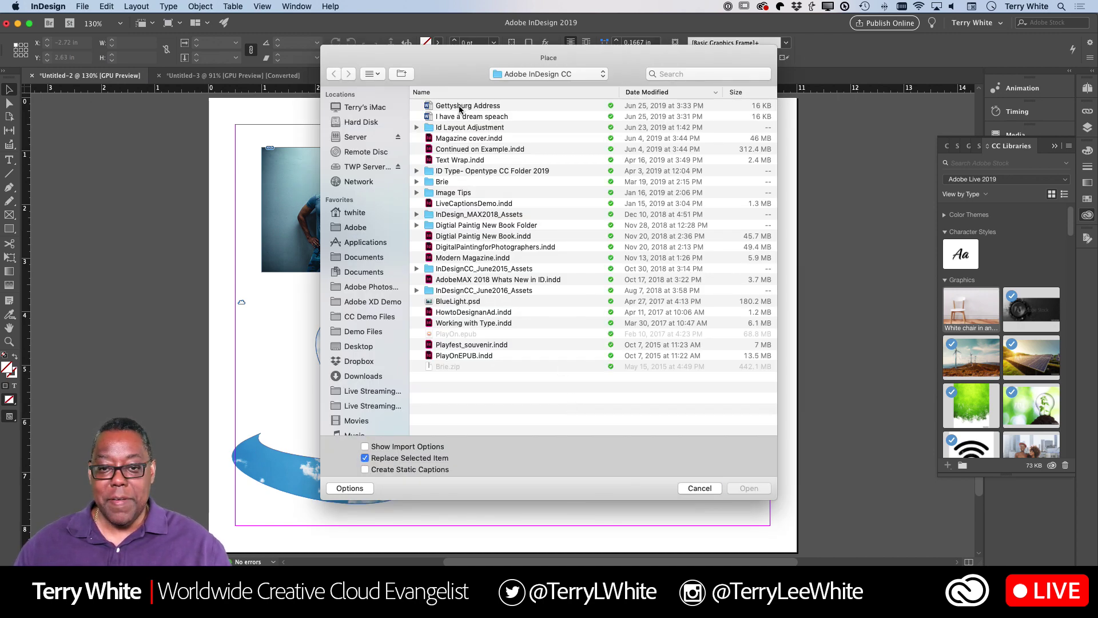
double_click(460, 107)
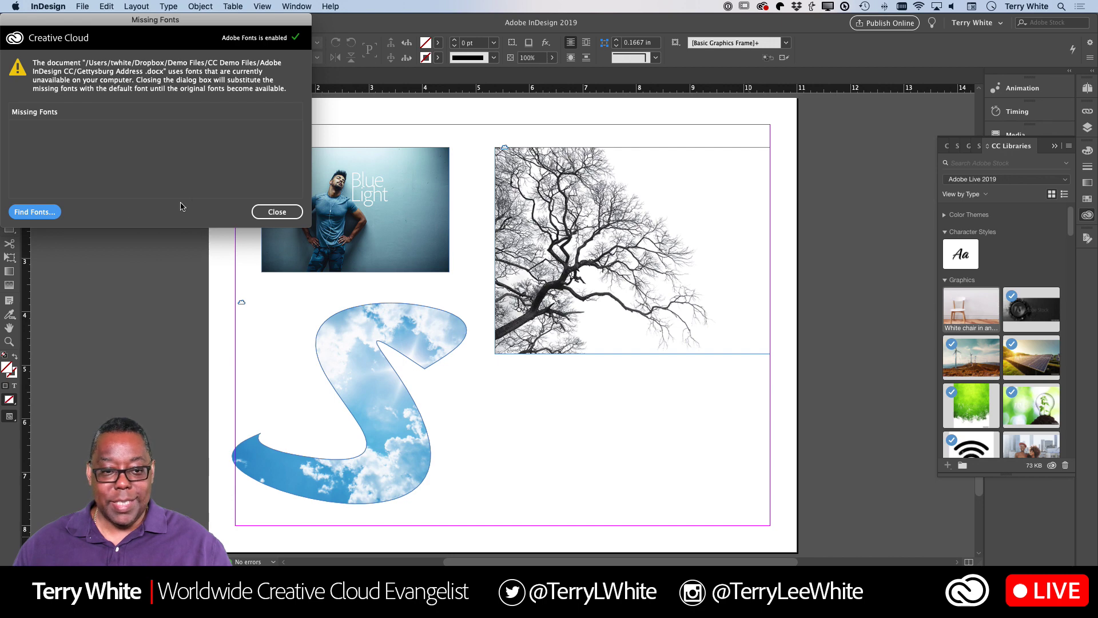
left_click(277, 212)
left_click(509, 376)
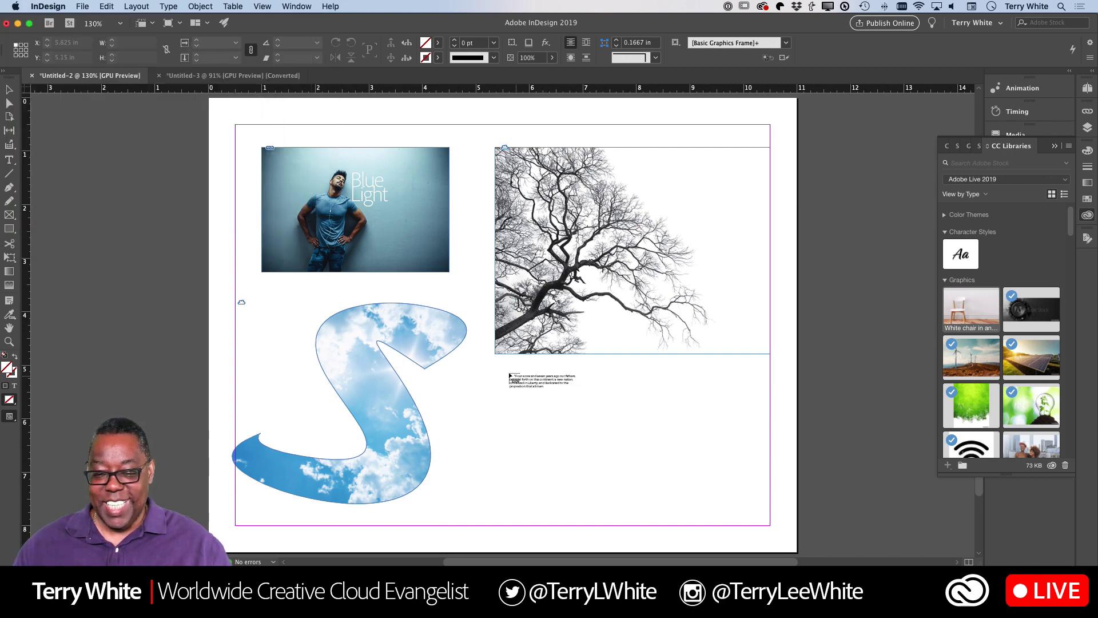
left_click_drag(509, 376, 771, 526)
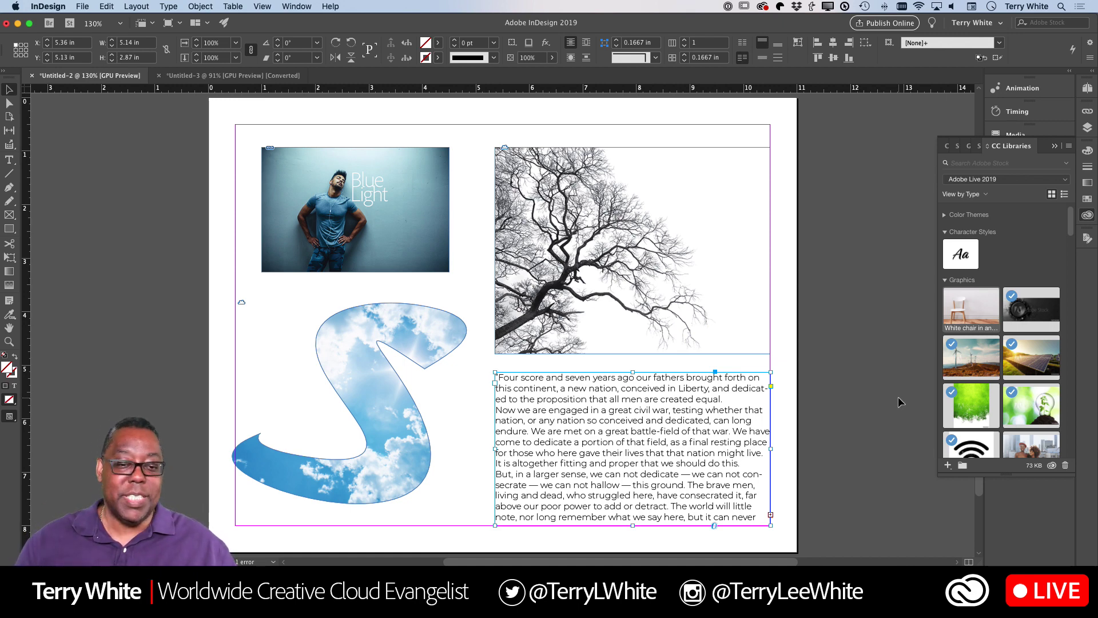
In the text frame's options, link the inset spacing values, turn on the preview, and set the inset to 0.25 in on all sides.
left_click(201, 6)
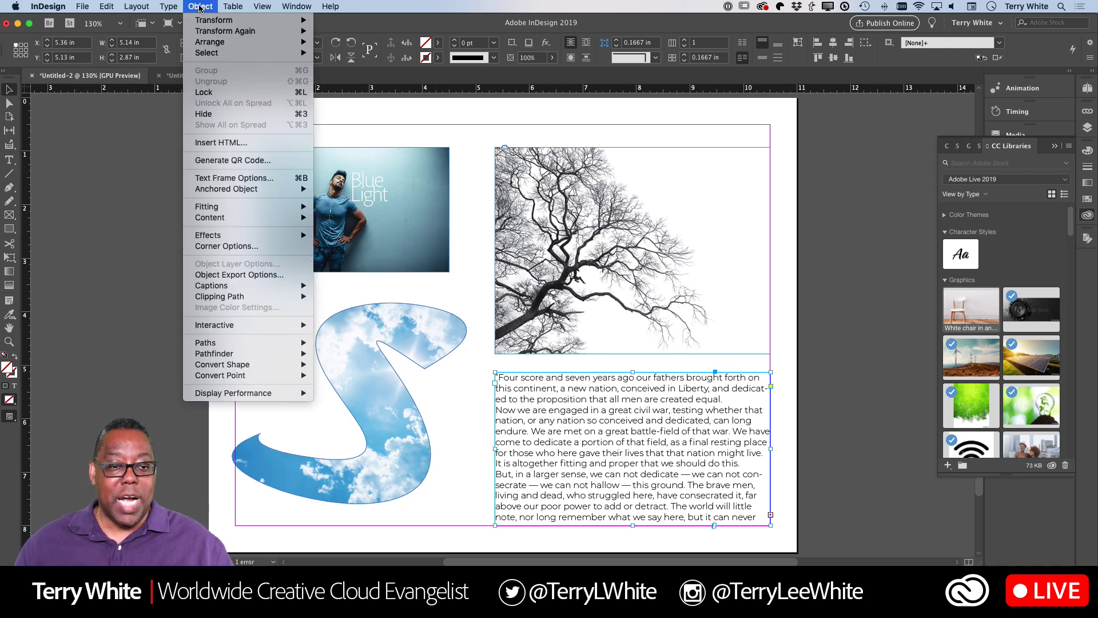
left_click(255, 181)
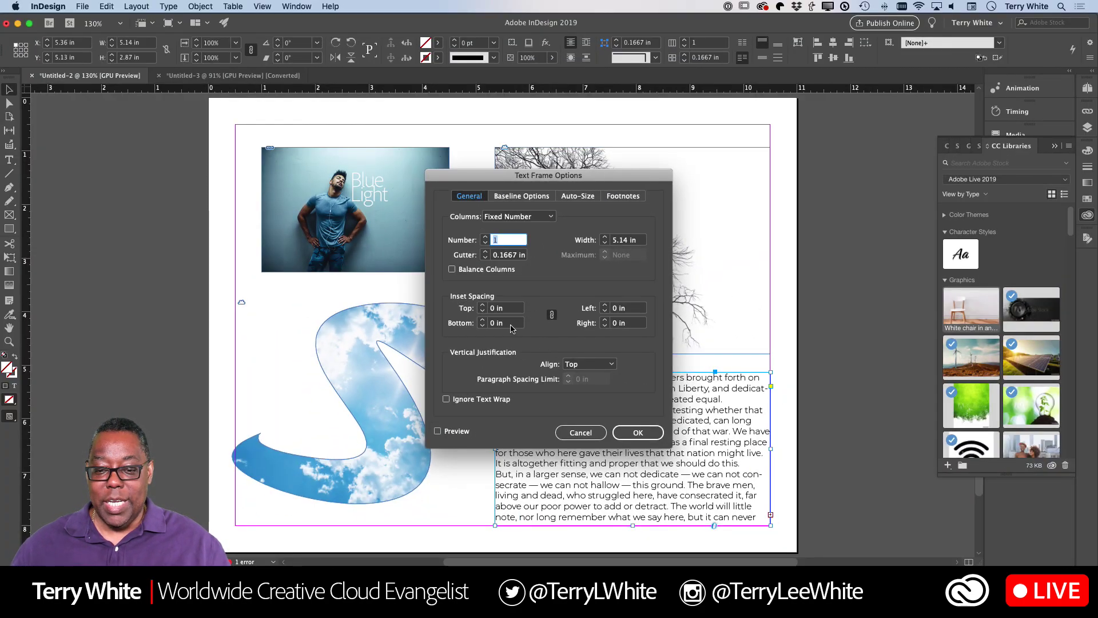
left_click(552, 316)
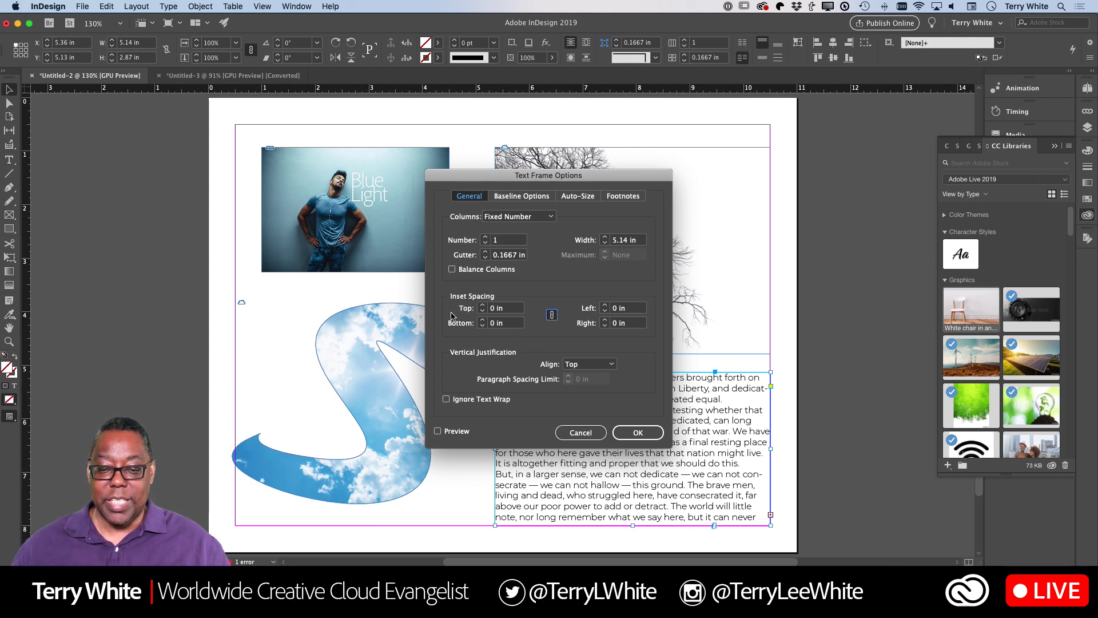
left_click_drag(518, 176, 330, 132)
left_click(250, 387)
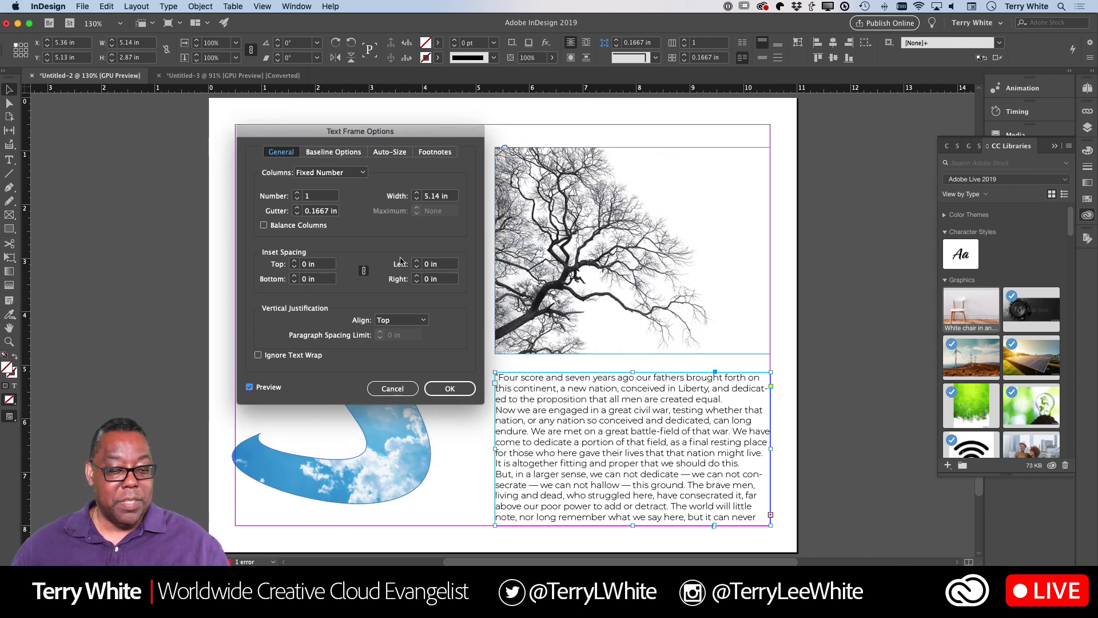
left_click(294, 262)
left_click(294, 262)
left_click(295, 262)
left_click(294, 261)
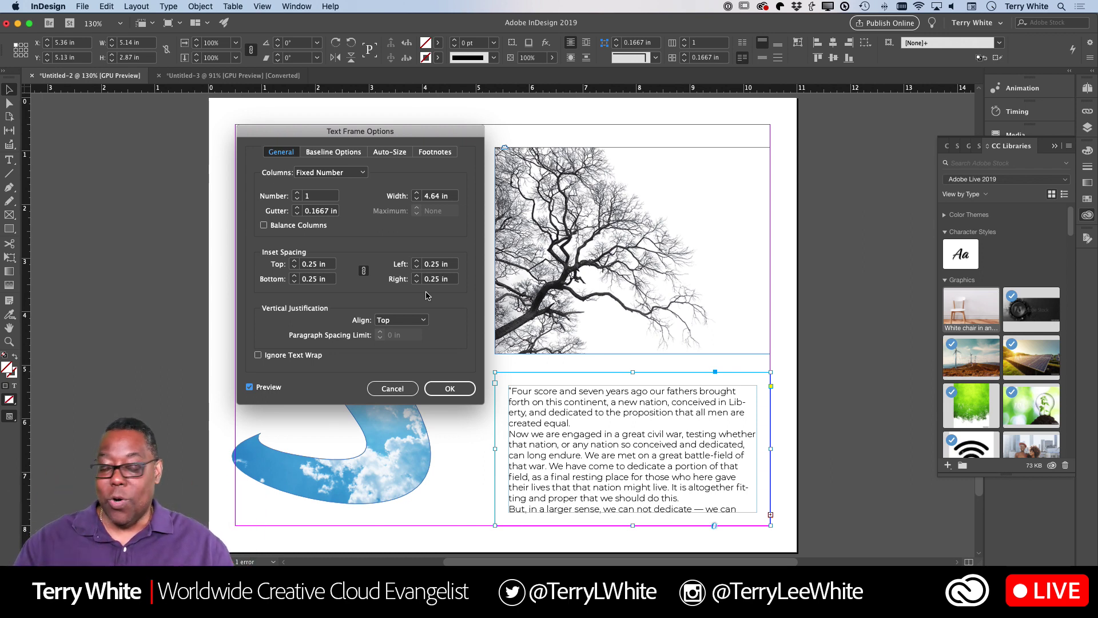
Unlink the inset spacing values, try a bottom inset of 0 in, and apply a bottom inset of 0.5 in instead.
left_click(365, 271)
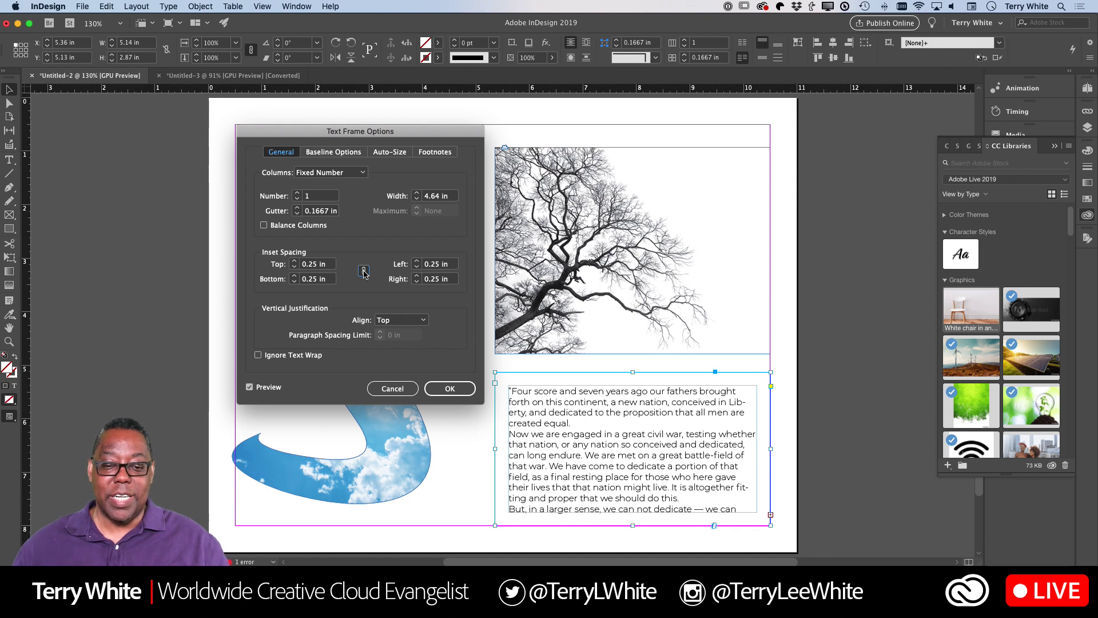
left_click_drag(330, 282, 283, 280)
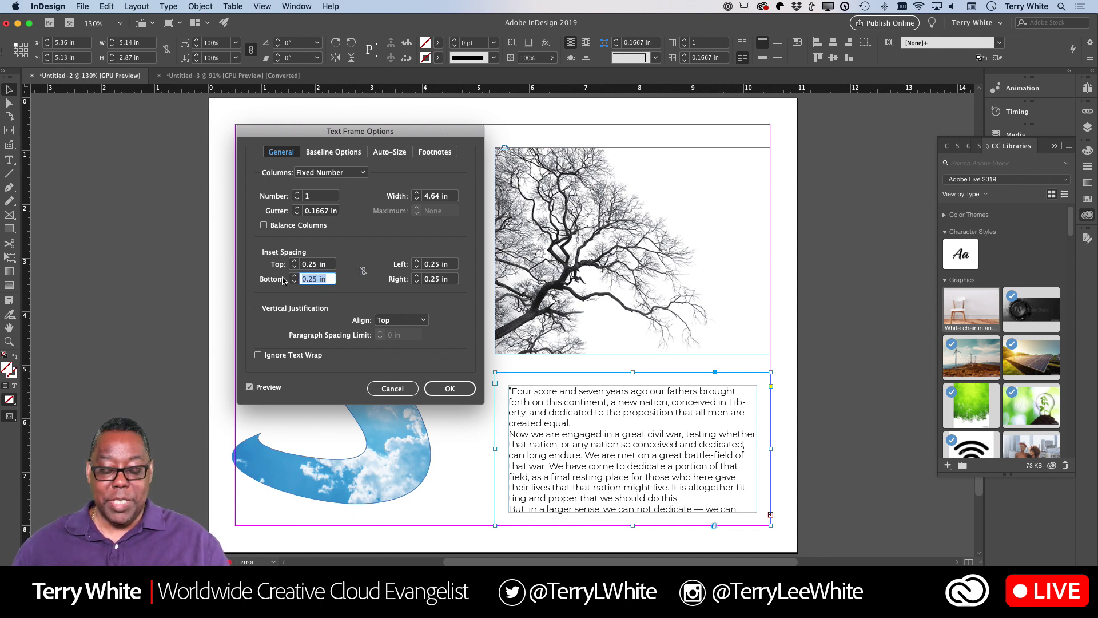
type("0")
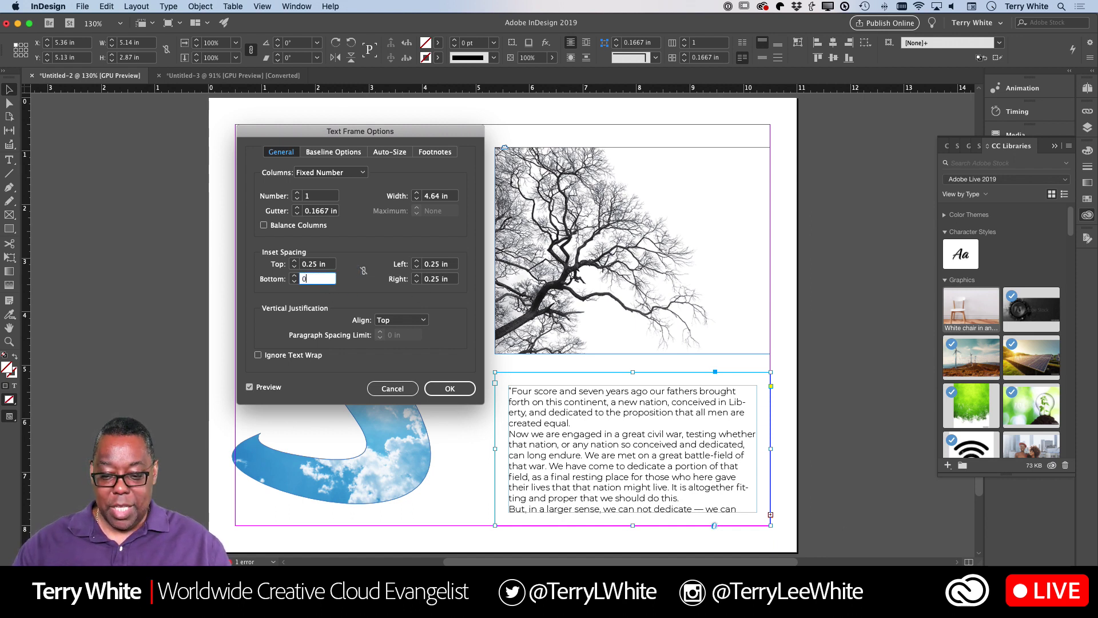
key("Tab")
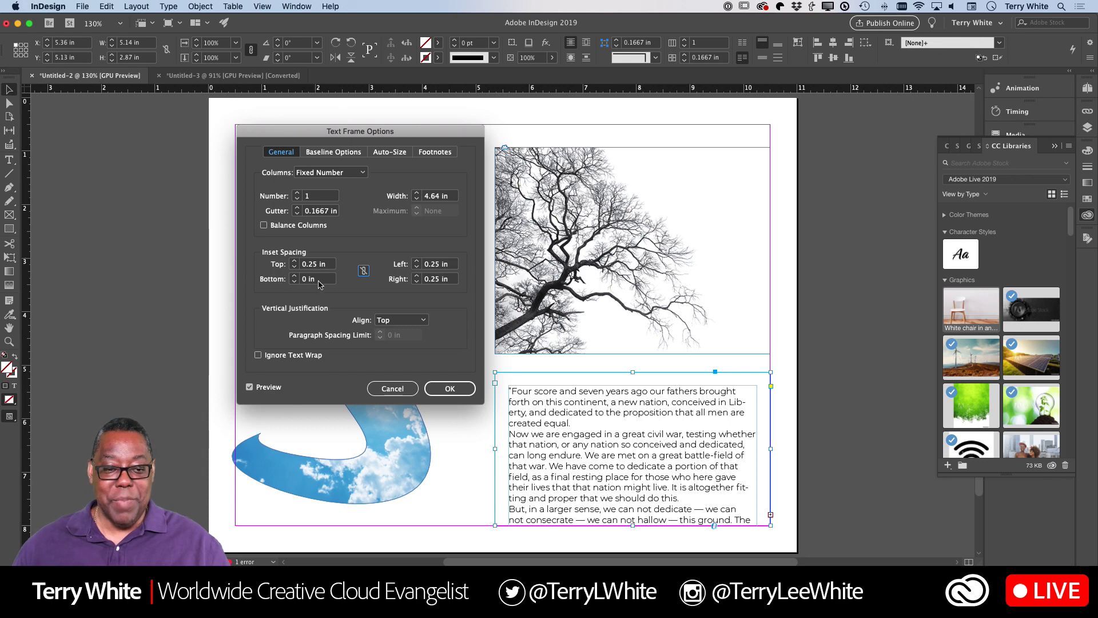
key("shift+Tab")
type(".5")
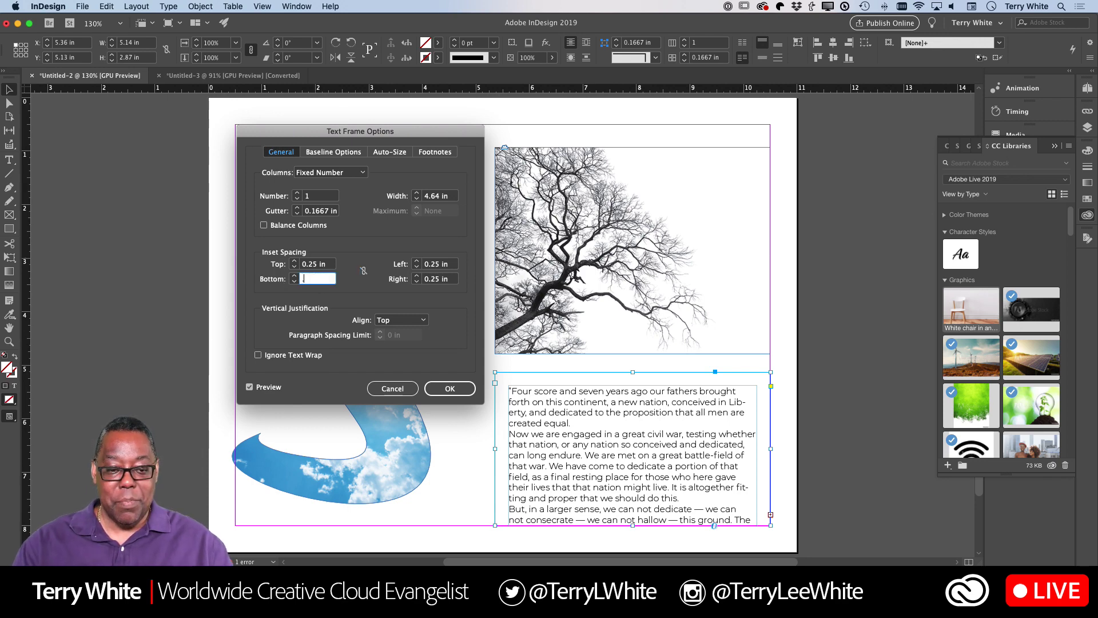
key("Tab")
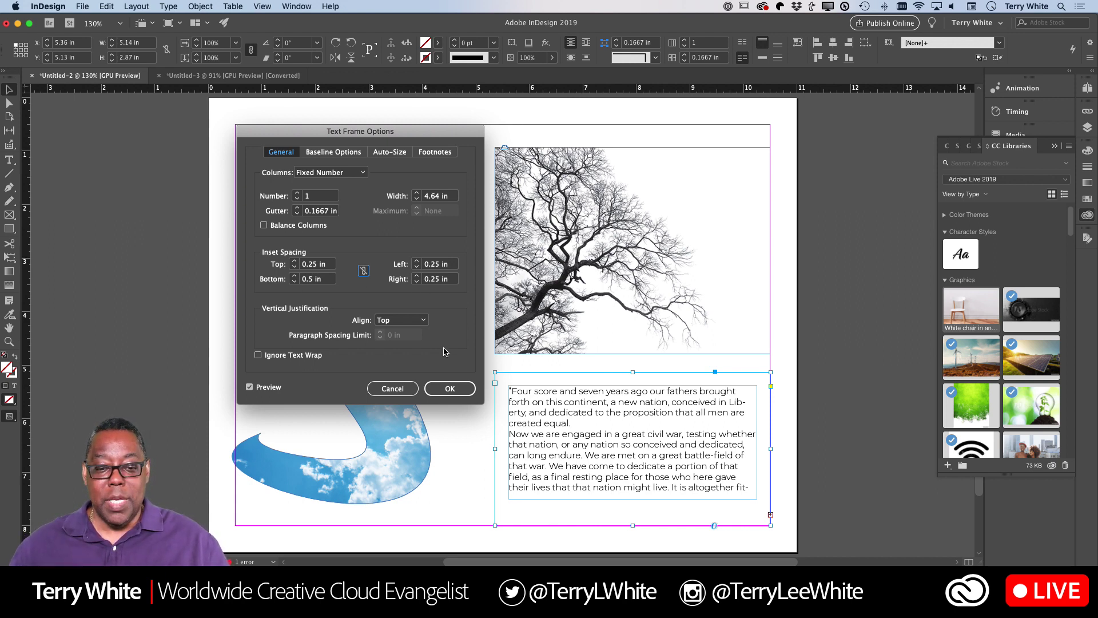
left_click(450, 388)
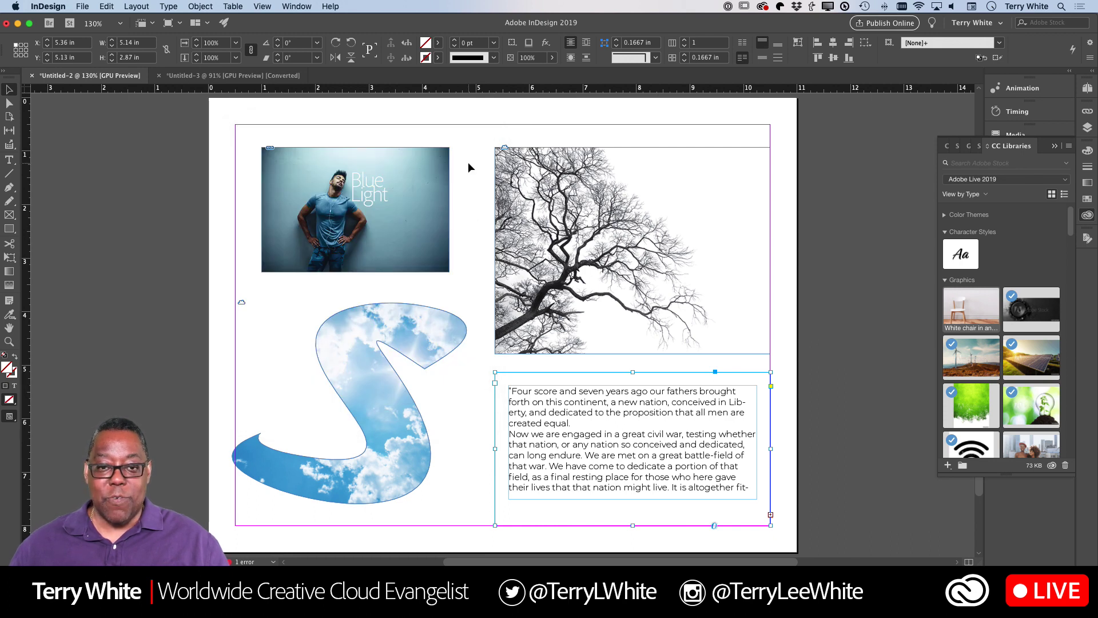
Fill the Gettysburg Address text frame with the C=100 M=0 Y=0 K=0 swatch.
left_click(438, 45)
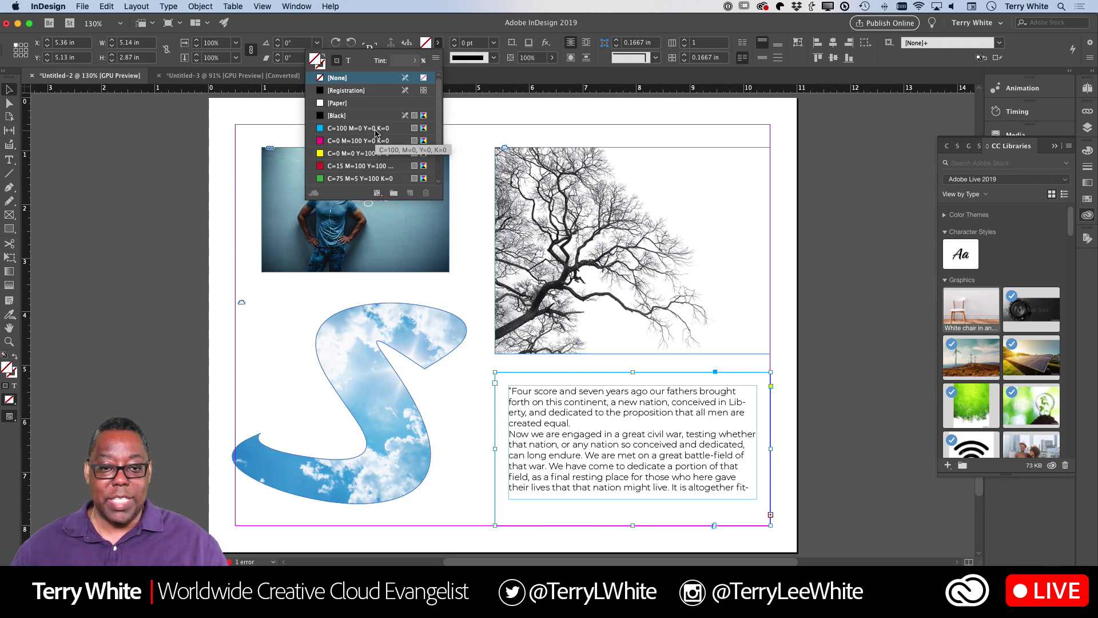
scroll(376, 132, "down", 3)
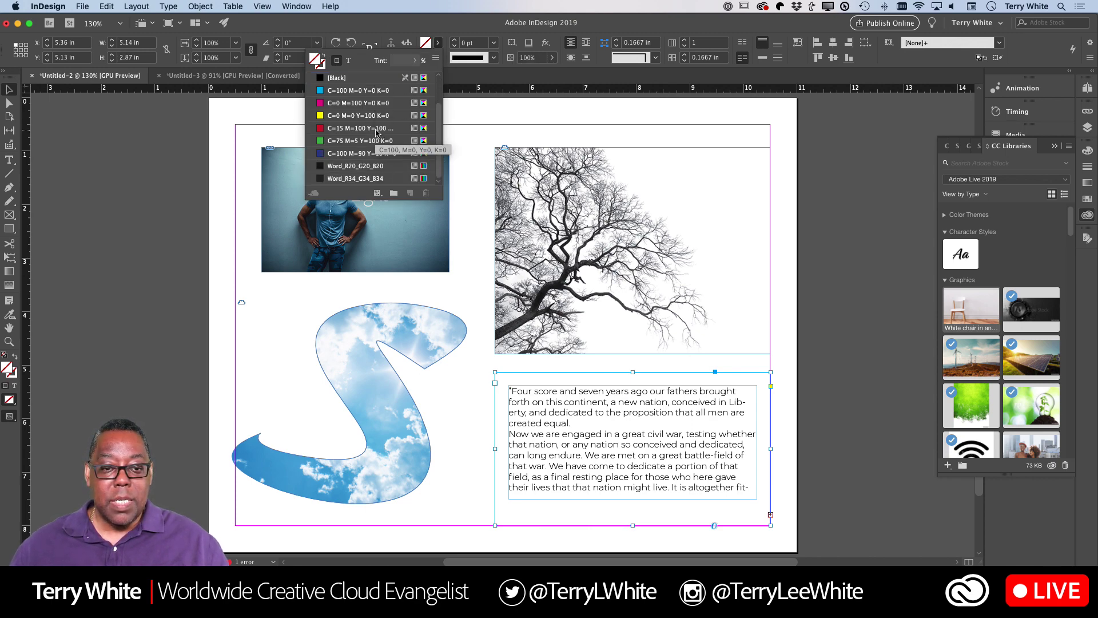
scroll(376, 132, "up", 3)
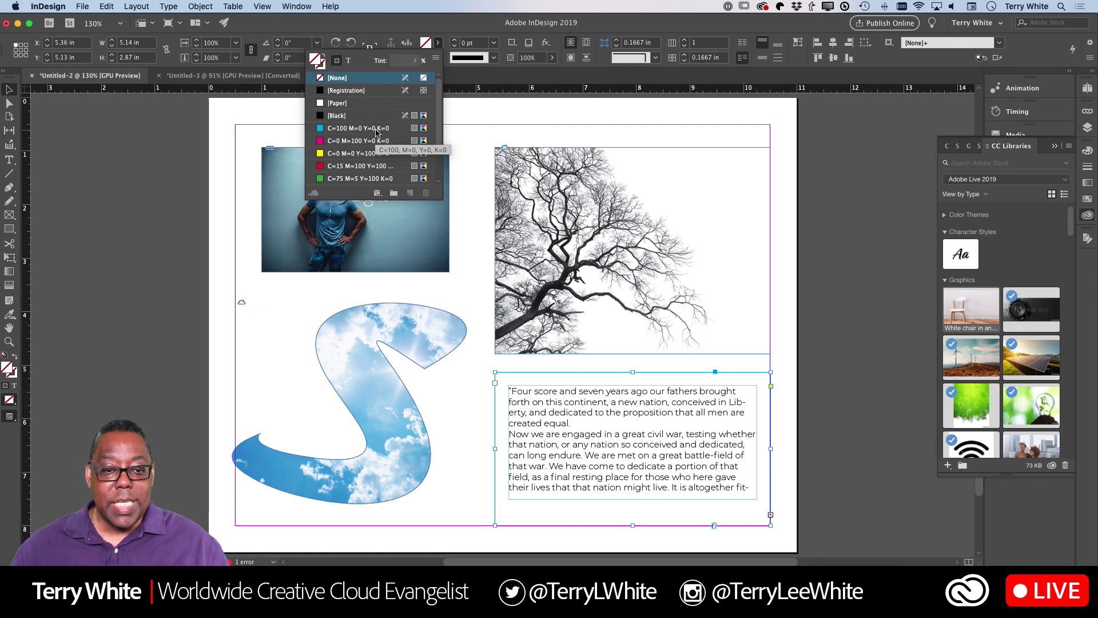
left_click(375, 130)
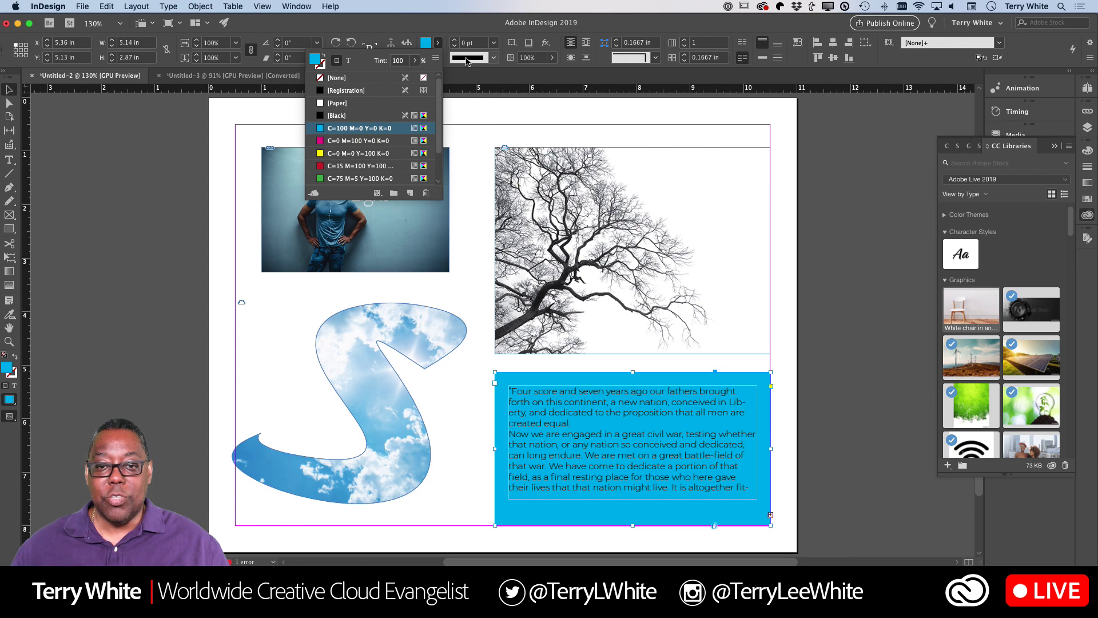
left_click(496, 77)
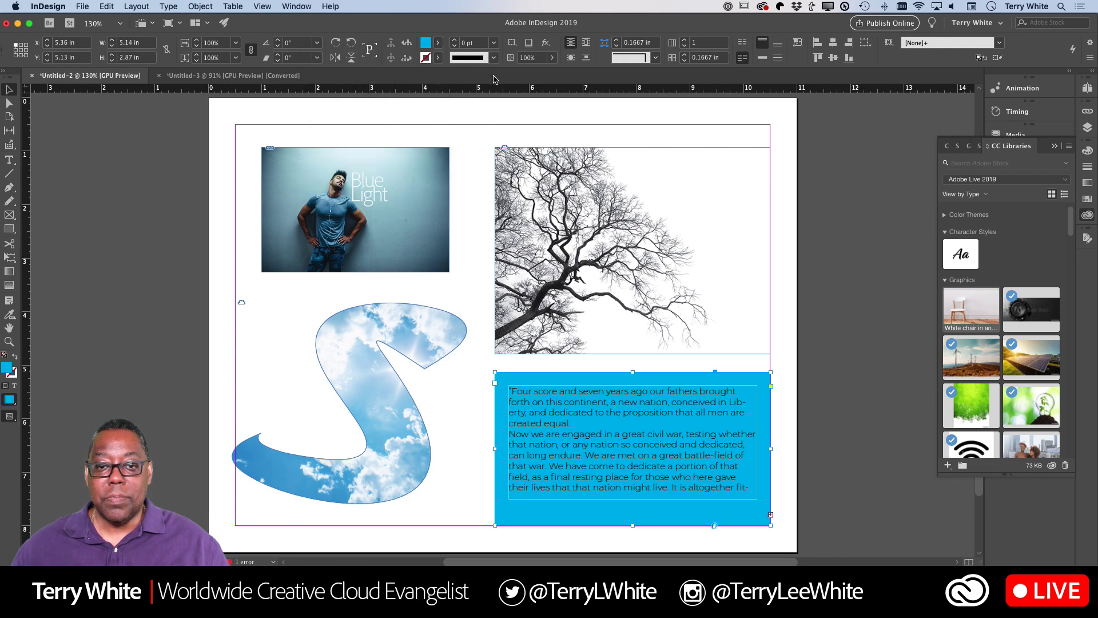
Change the Gettysburg Address text frame's fill to a custom pale blue chosen in the Color Picker.
left_click(425, 43, "shift")
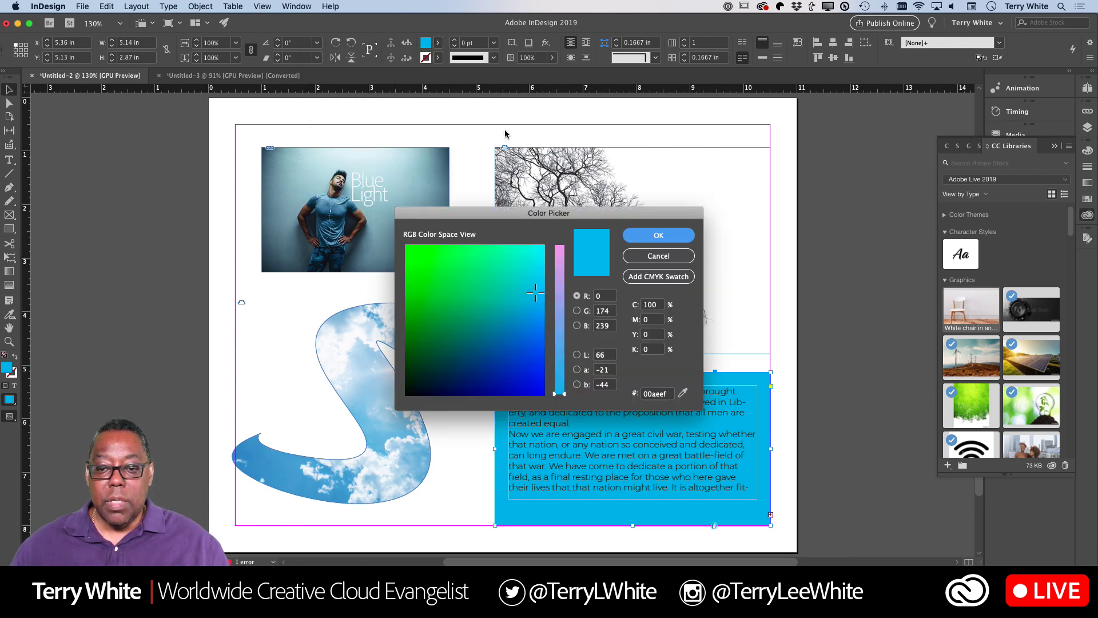
left_click(560, 294)
left_click_drag(538, 293, 536, 256)
left_click(638, 237)
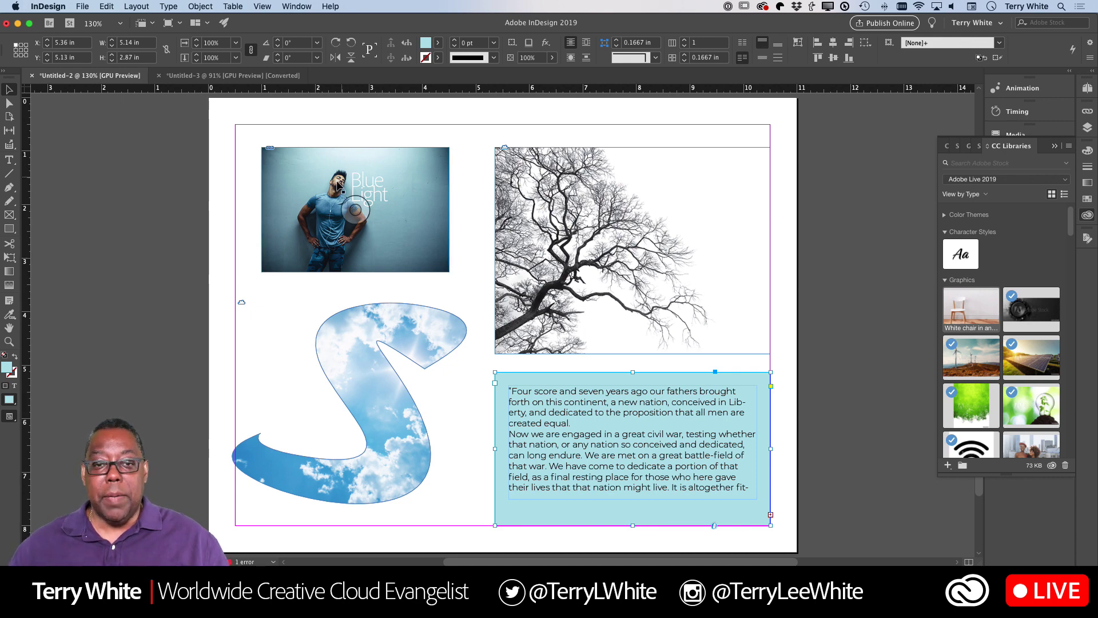
Give the Gettysburg Address text frame a 4 pt stroke in the C=100 M=0 Y=0 K=0 swatch and deselect it.
left_click(437, 58)
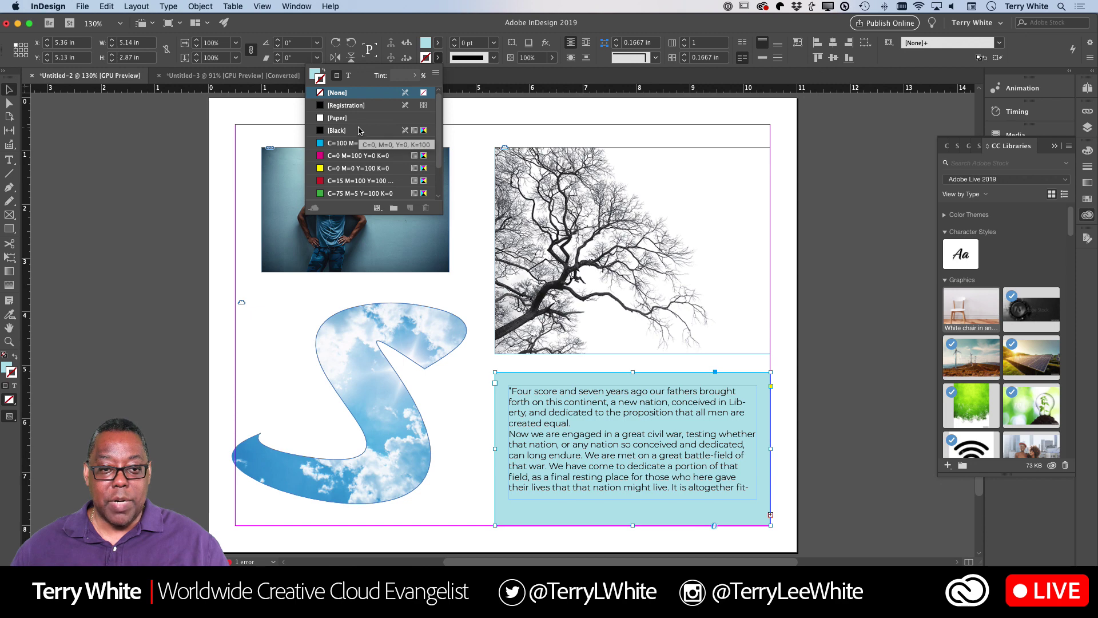
left_click(345, 142)
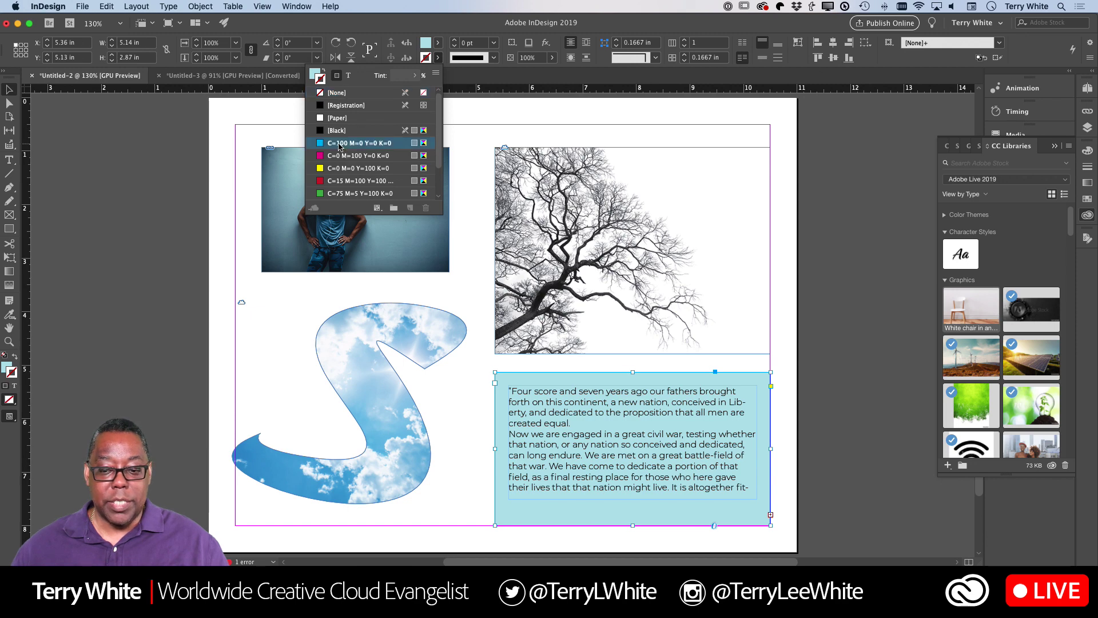
left_click(492, 43)
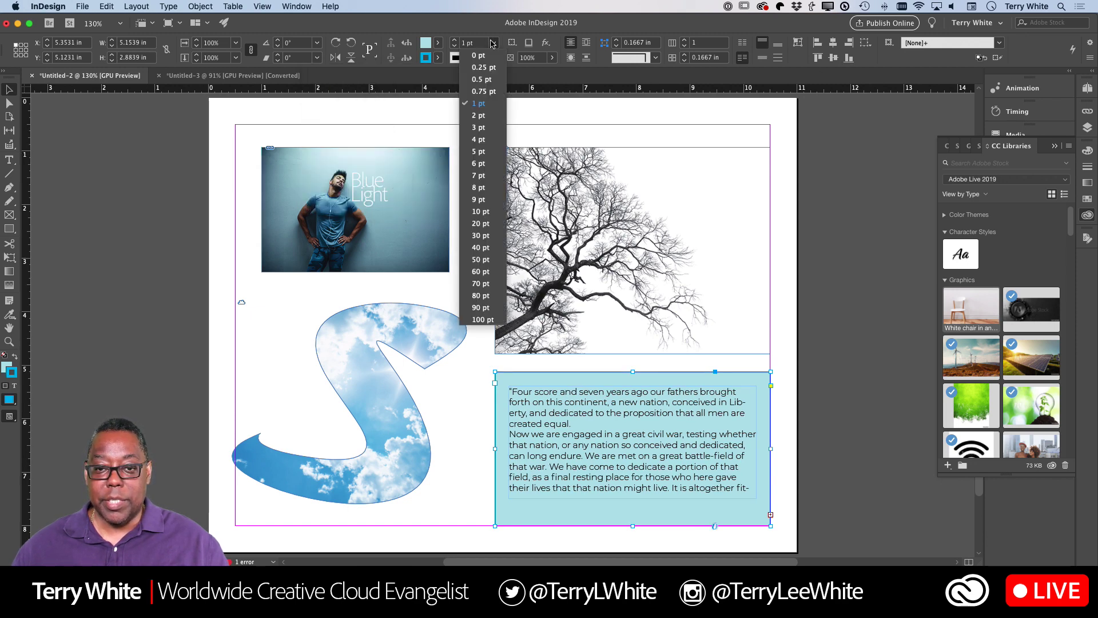
left_click(476, 140)
left_click(681, 128)
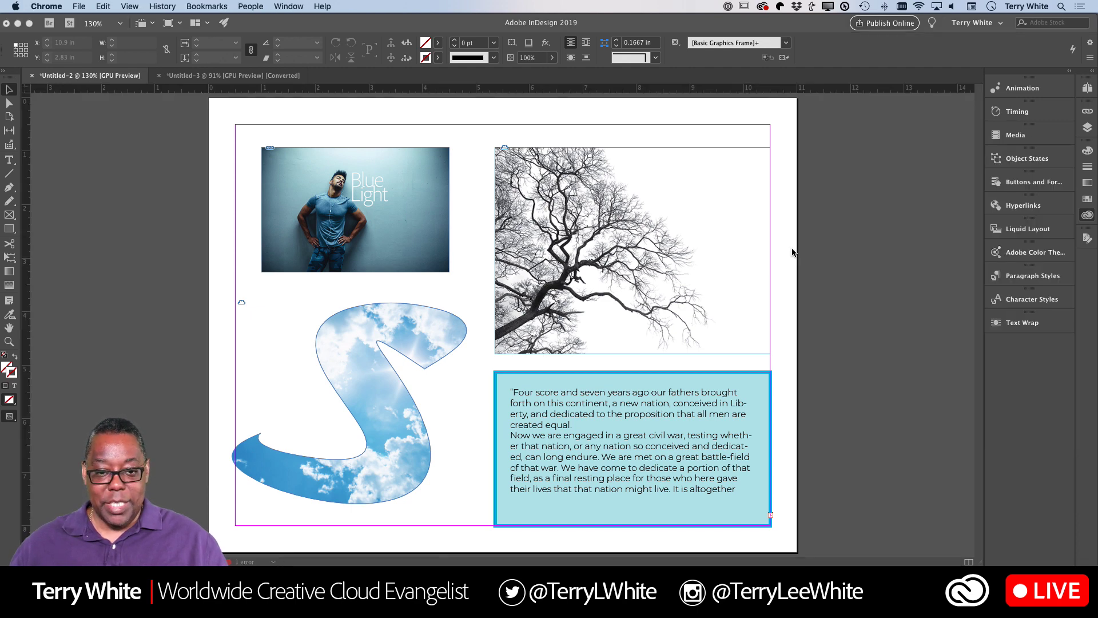
In the Untitled-3 document, add a default drop shadow to the grey placeholder frame behind the chair picture, with the preview turned on.
left_click(240, 75)
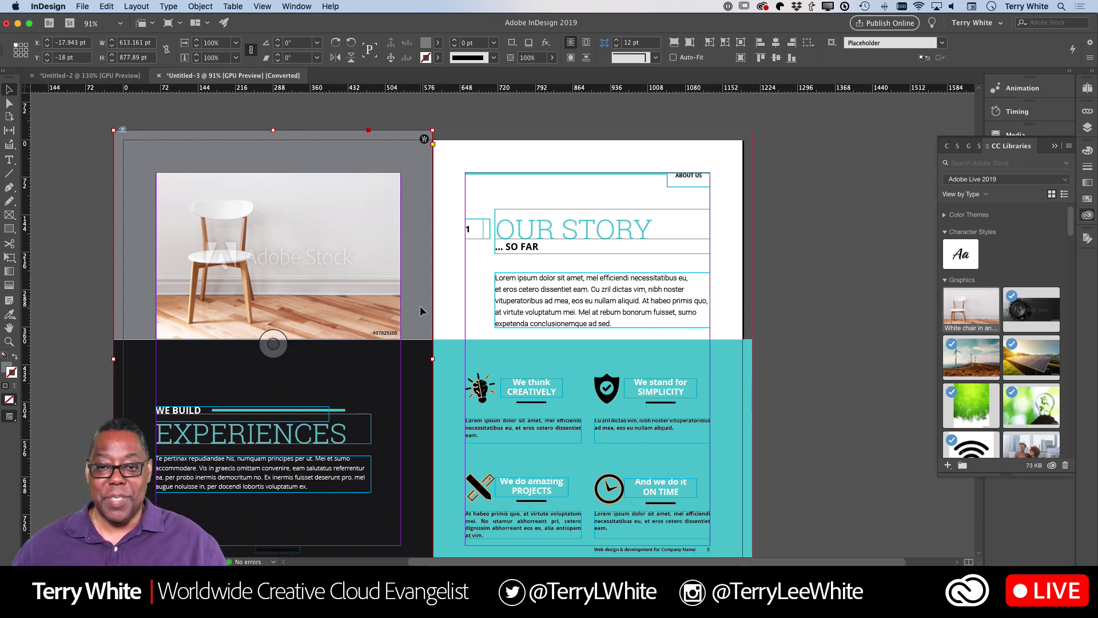
left_click(546, 43)
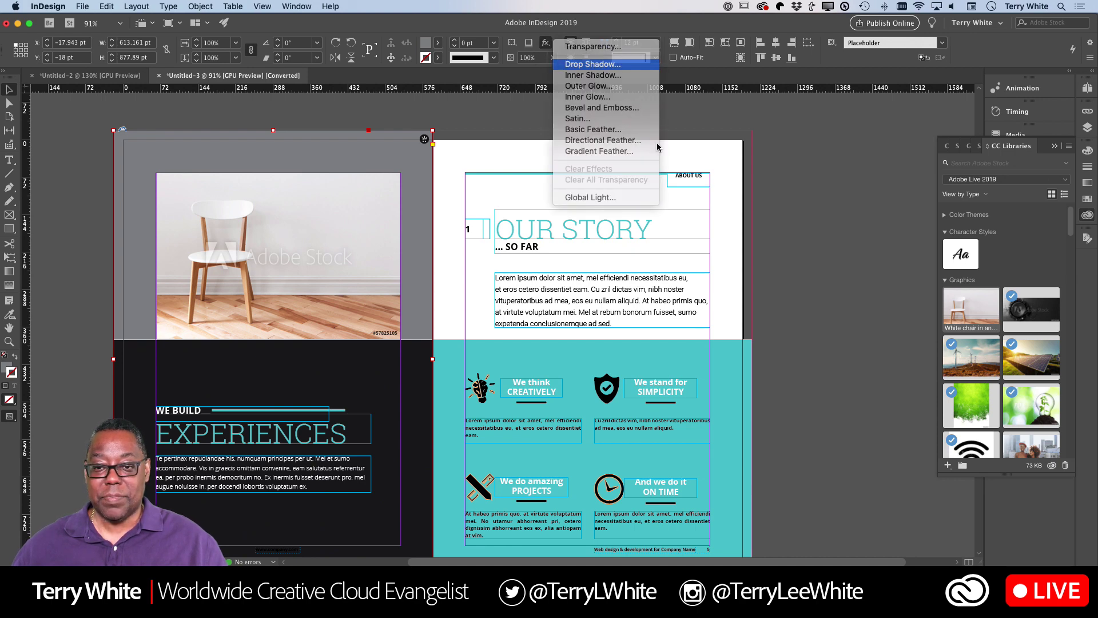
left_click(560, 65)
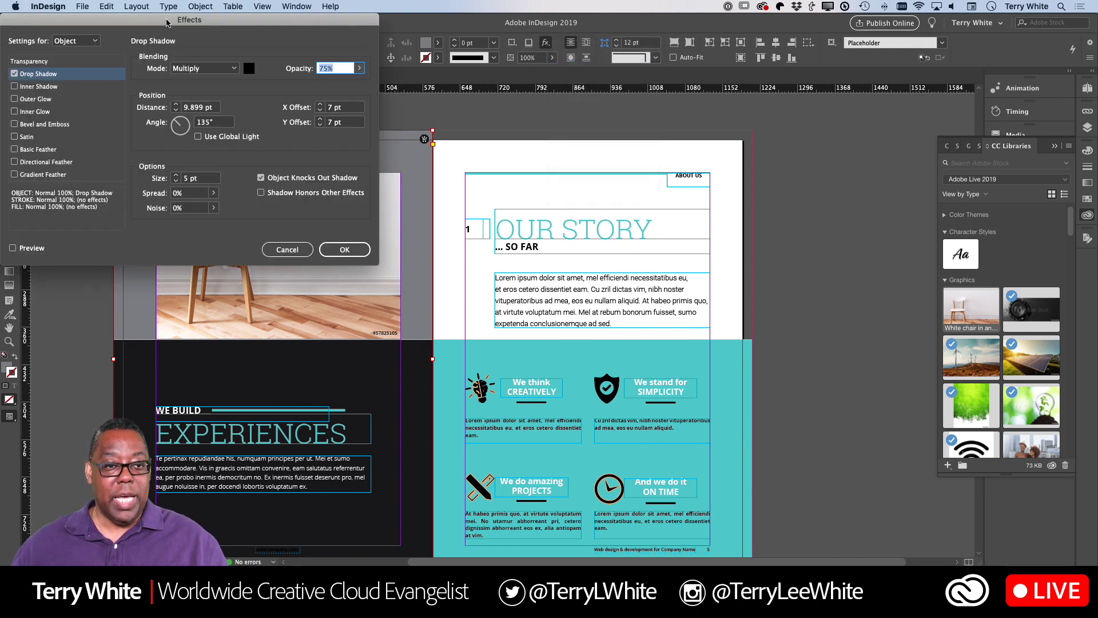
left_click_drag(167, 22, 663, 24)
left_click(508, 247)
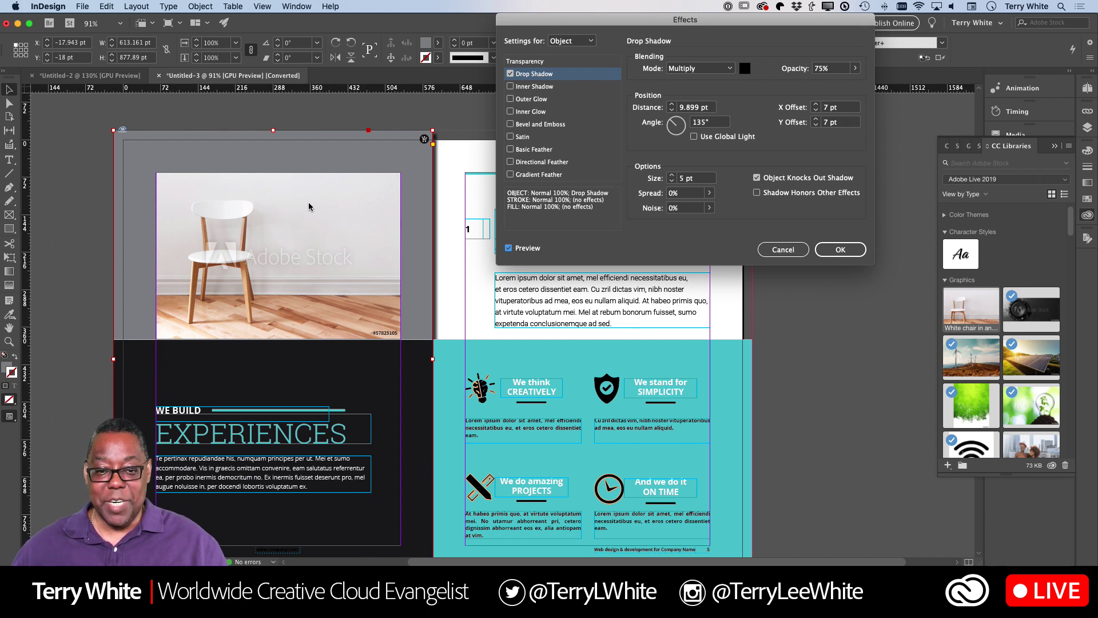
left_click(840, 251)
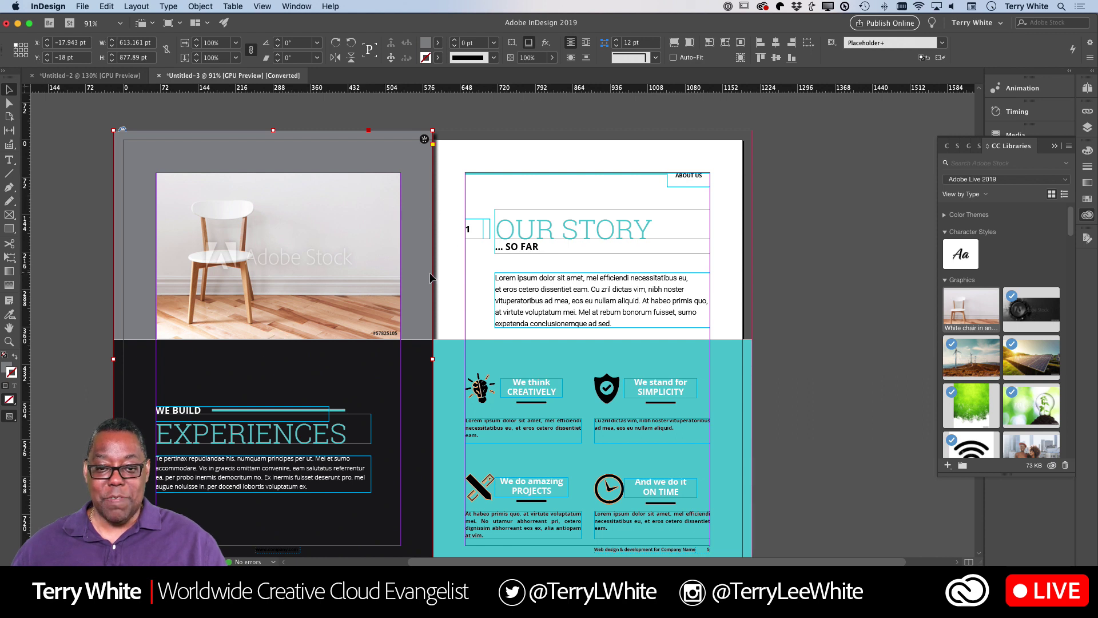
left_click(866, 218)
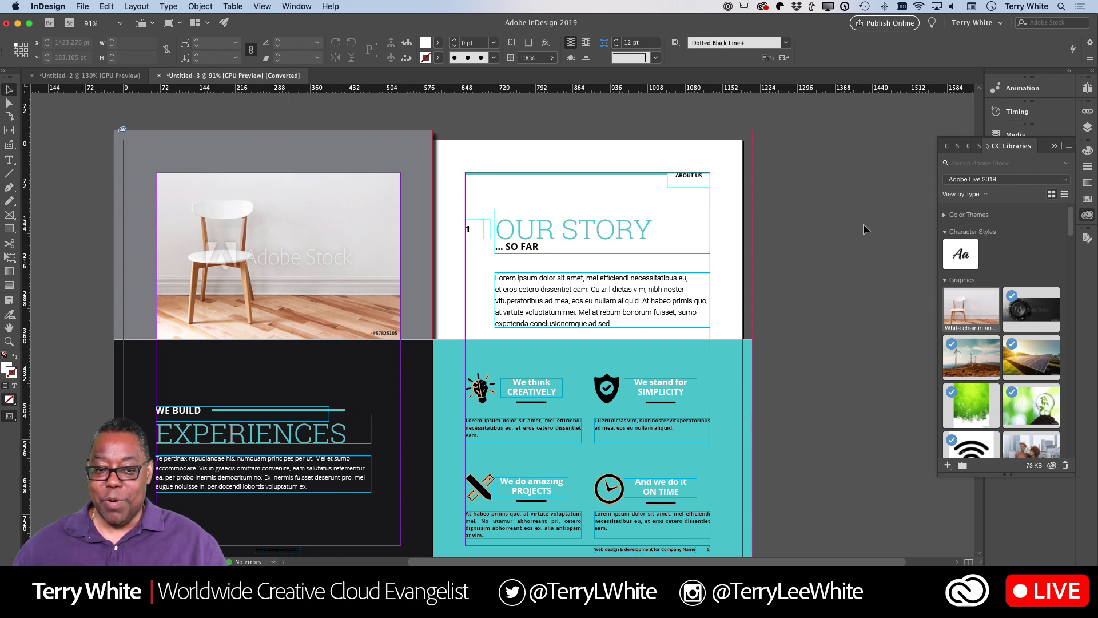
Place the white chair graphic from the library over the existing chair picture and size its frame to about 472 by 321 pt.
left_click_drag(965, 313, 936, 341)
left_click_drag(885, 304, 276, 271)
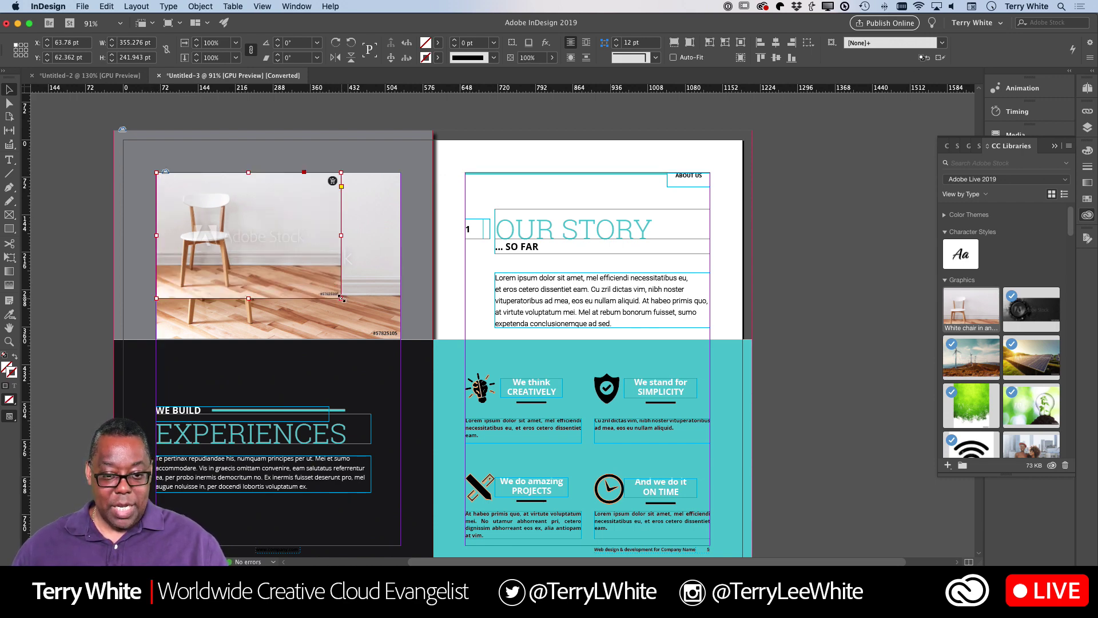
left_click_drag(341, 298, 395, 340)
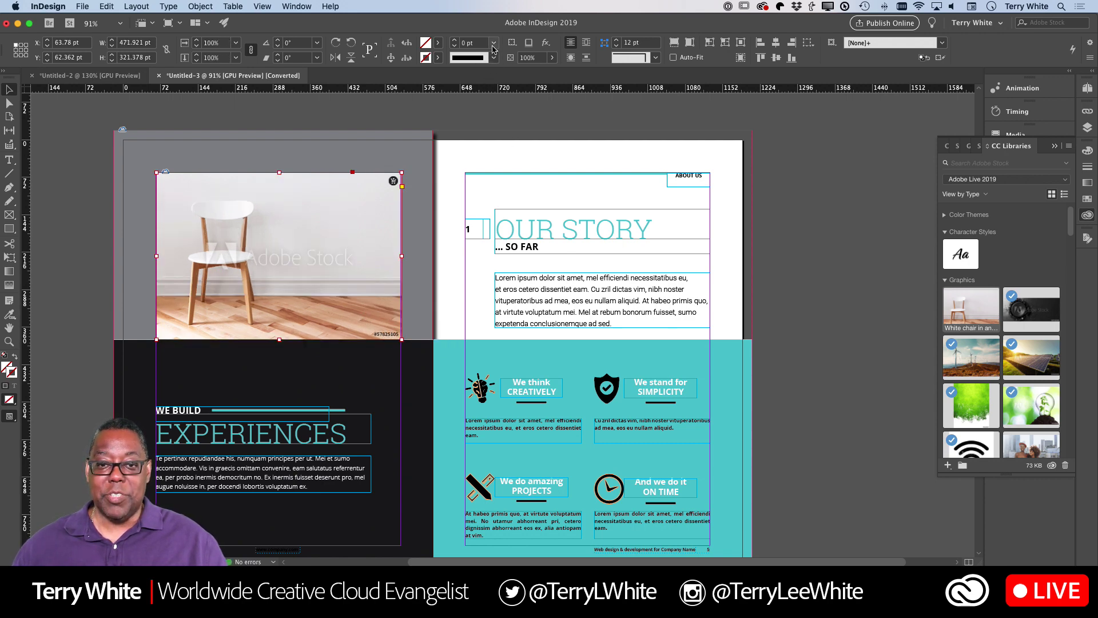
Apply a default drop shadow to the newly placed chair image frame.
left_click(542, 45)
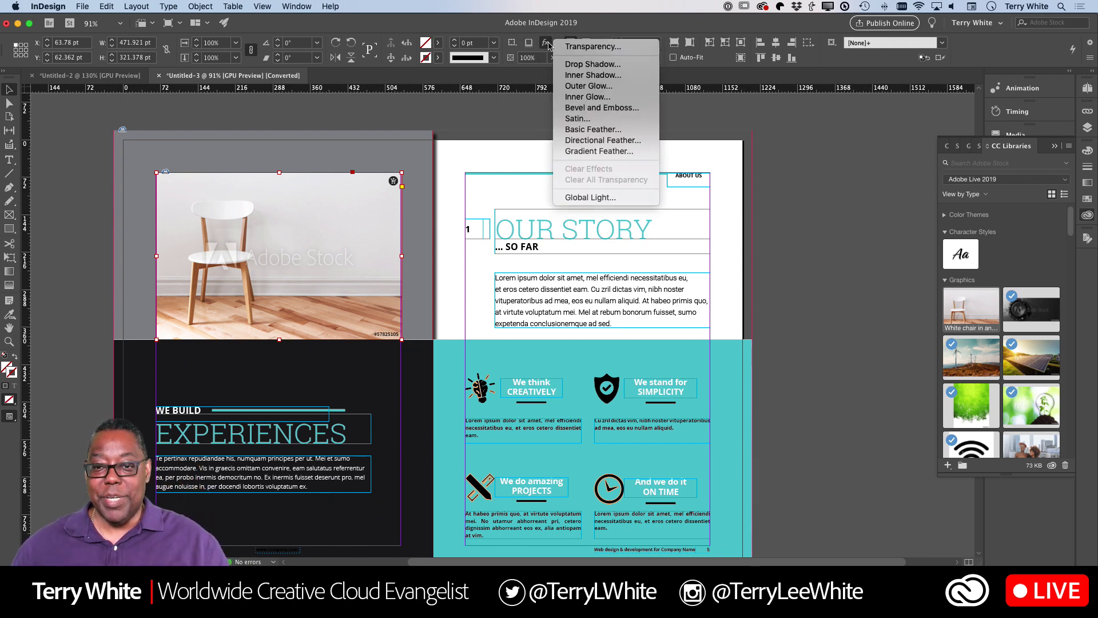
left_click(578, 65)
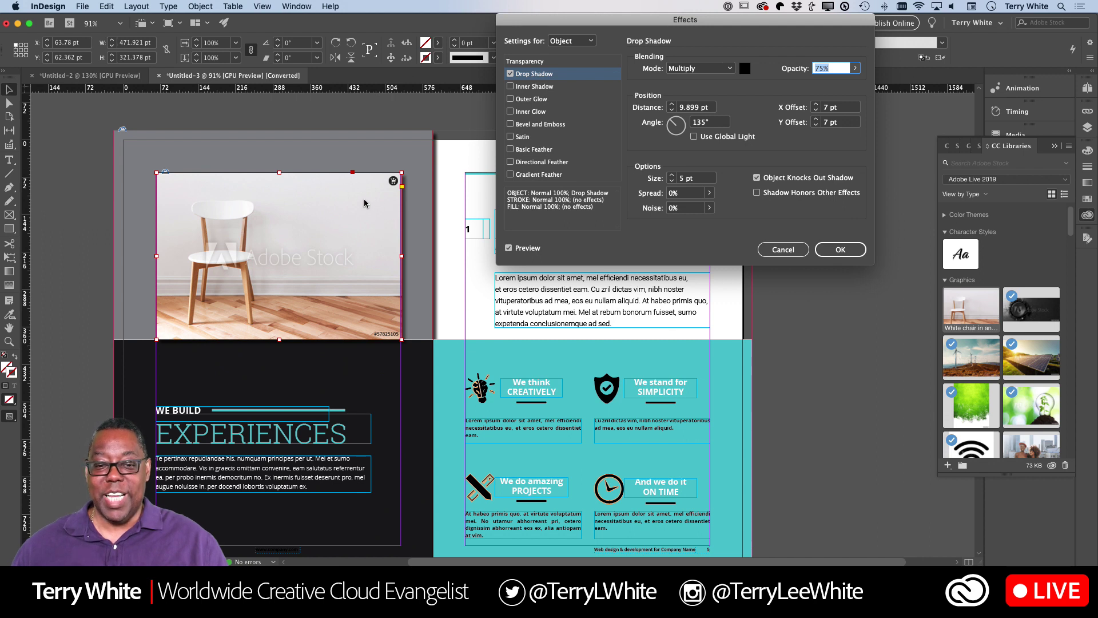
left_click(831, 252)
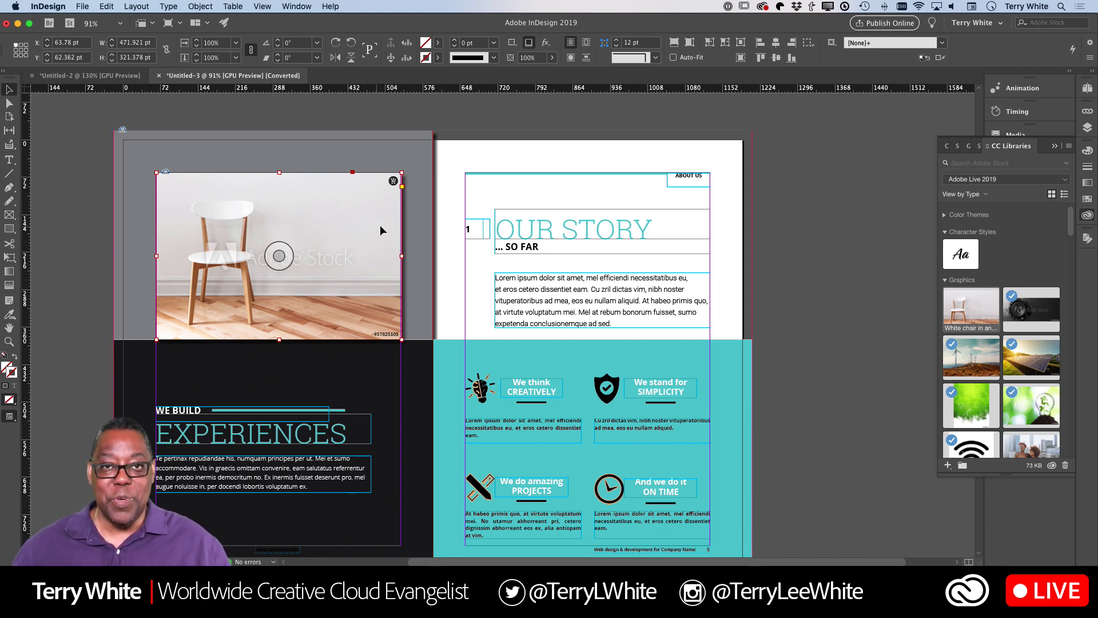
left_click(632, 242)
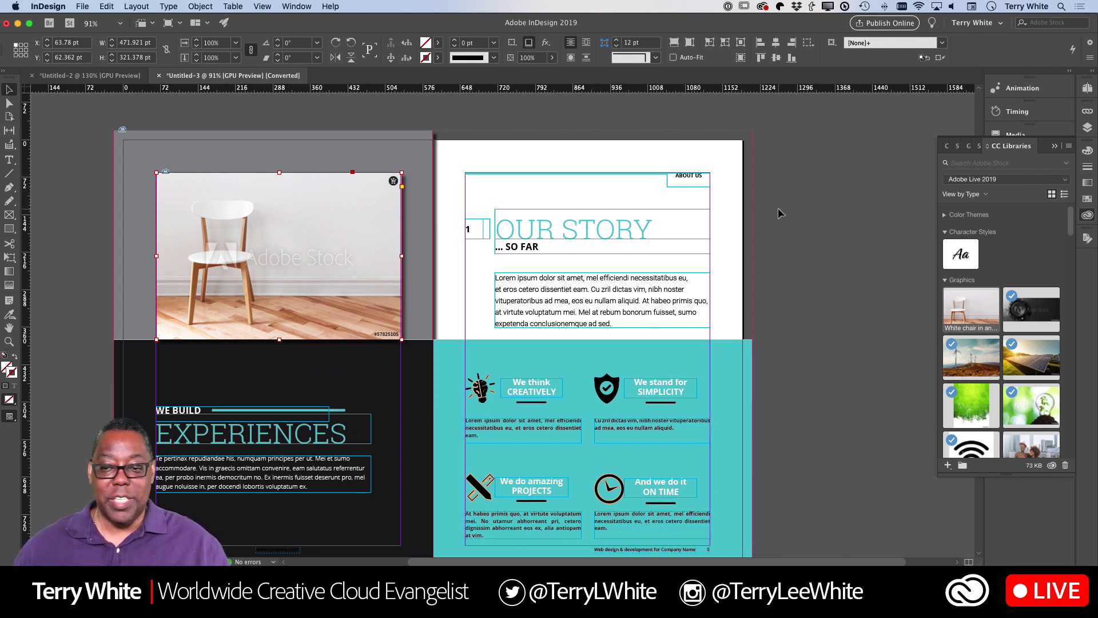
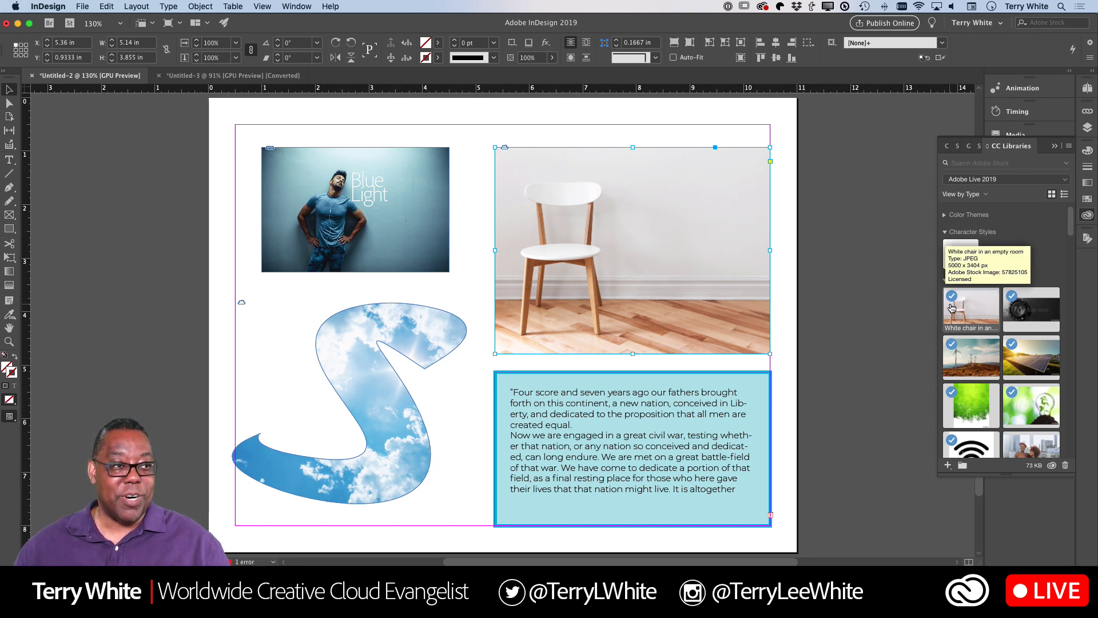
Check the licensed chair image in the Untitled-3 document and return to the frames in Untitled-2.
left_click(215, 74)
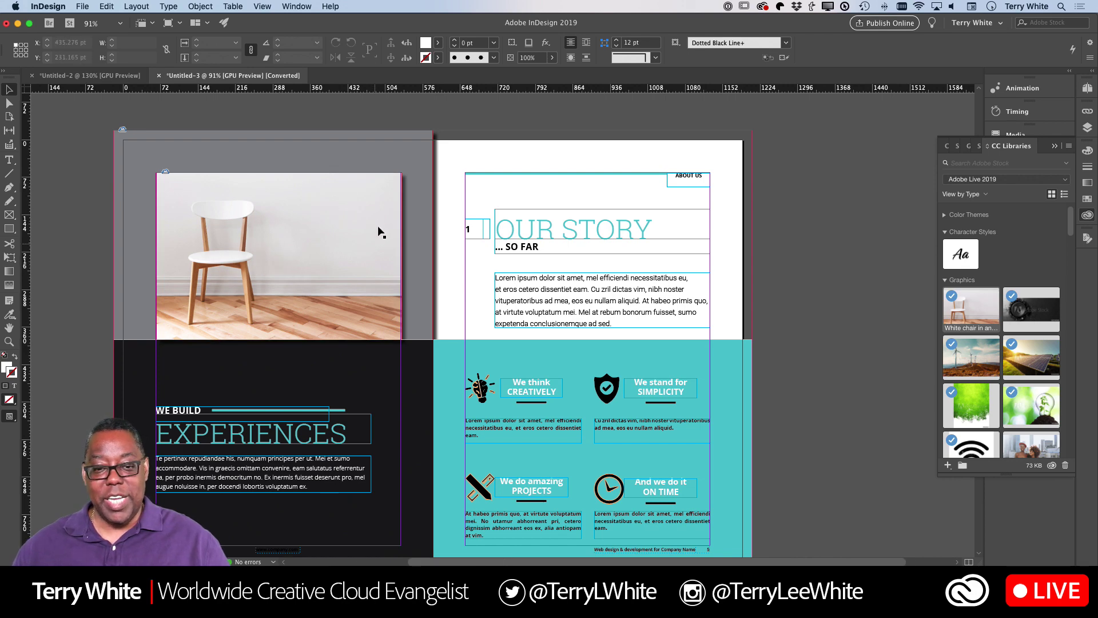
left_click(359, 218)
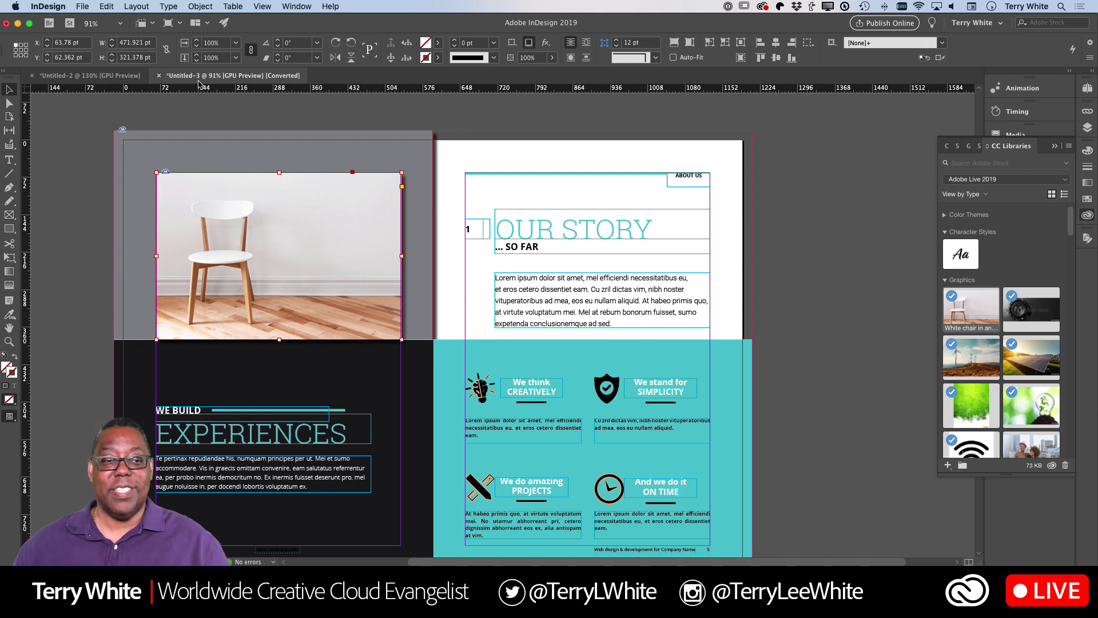
left_click(130, 81)
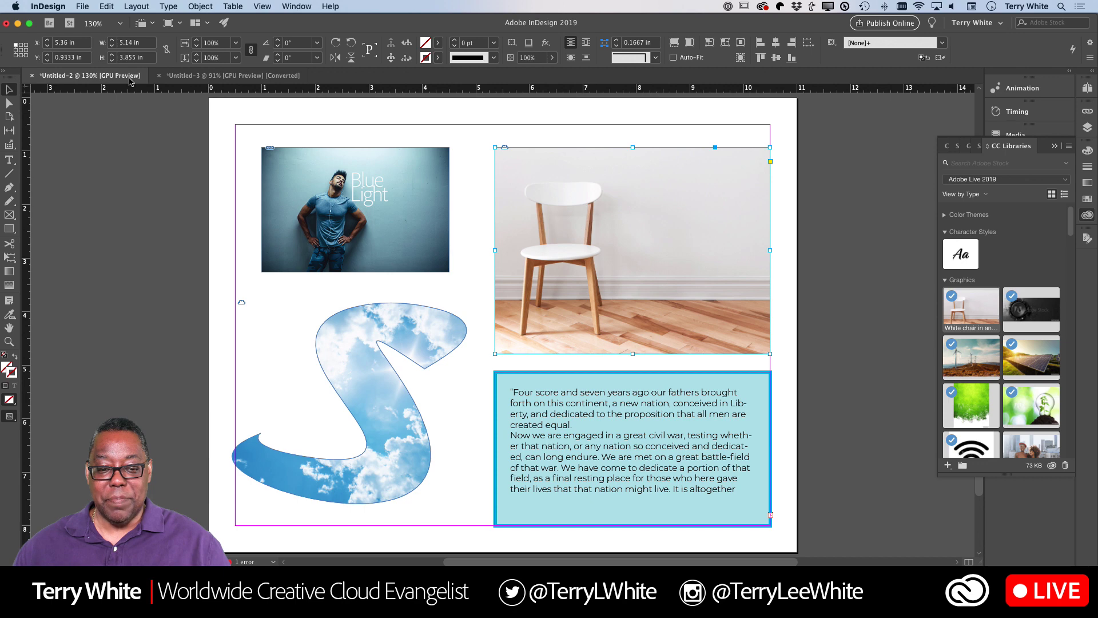
left_click(328, 360)
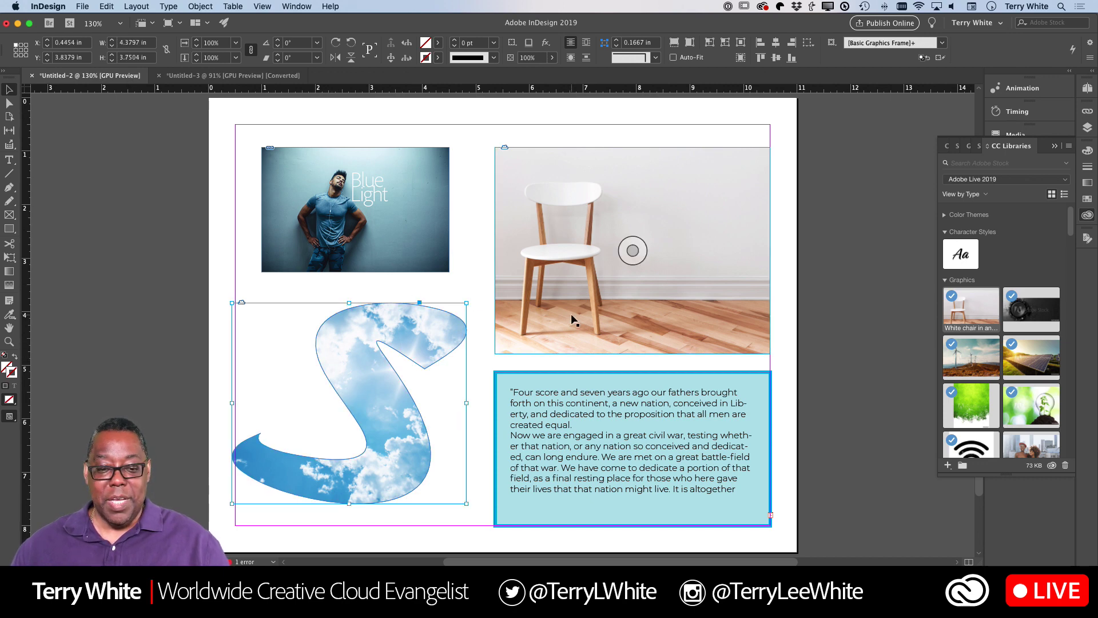
left_click(795, 291)
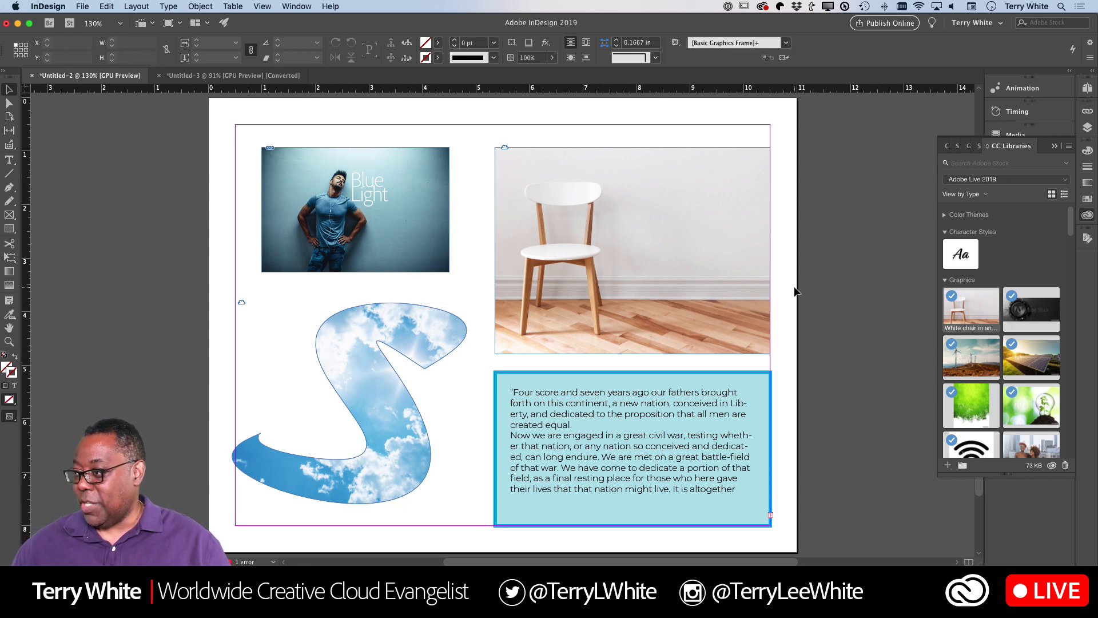
Delete the Gettysburg Address text frame and draw an empty text frame about 5.14 by 2.87 in in its place.
left_click(563, 448)
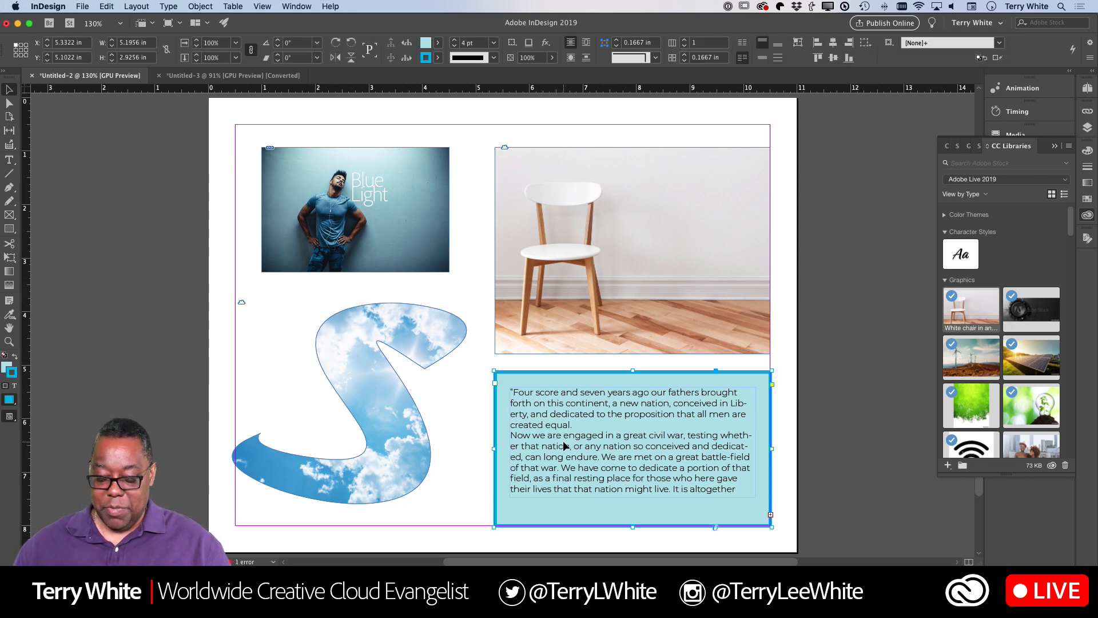
key("Delete")
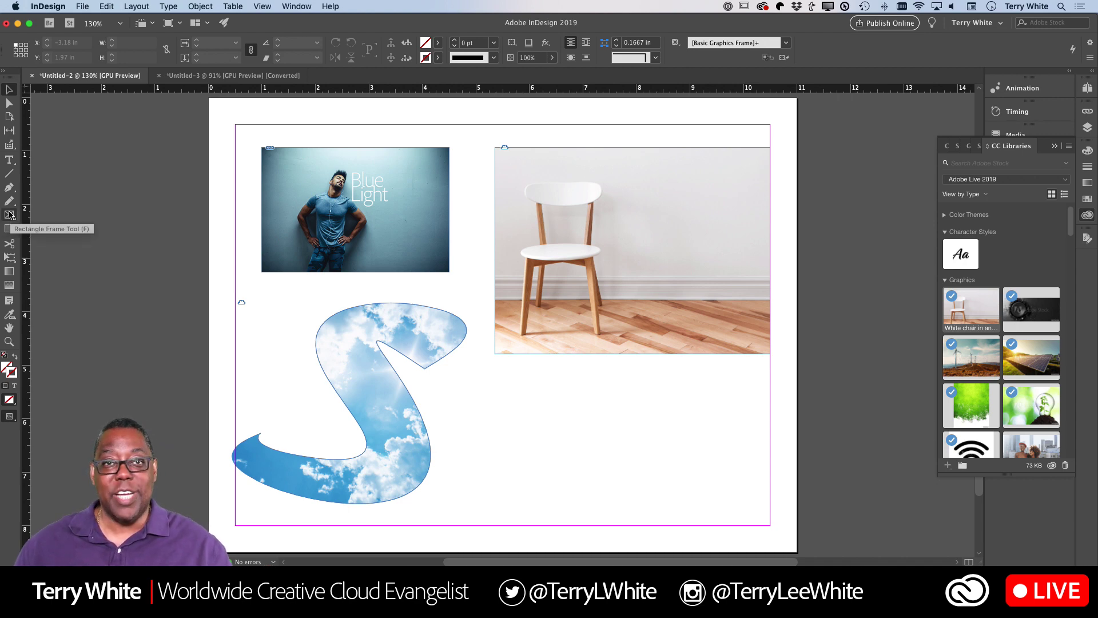
left_click(10, 161)
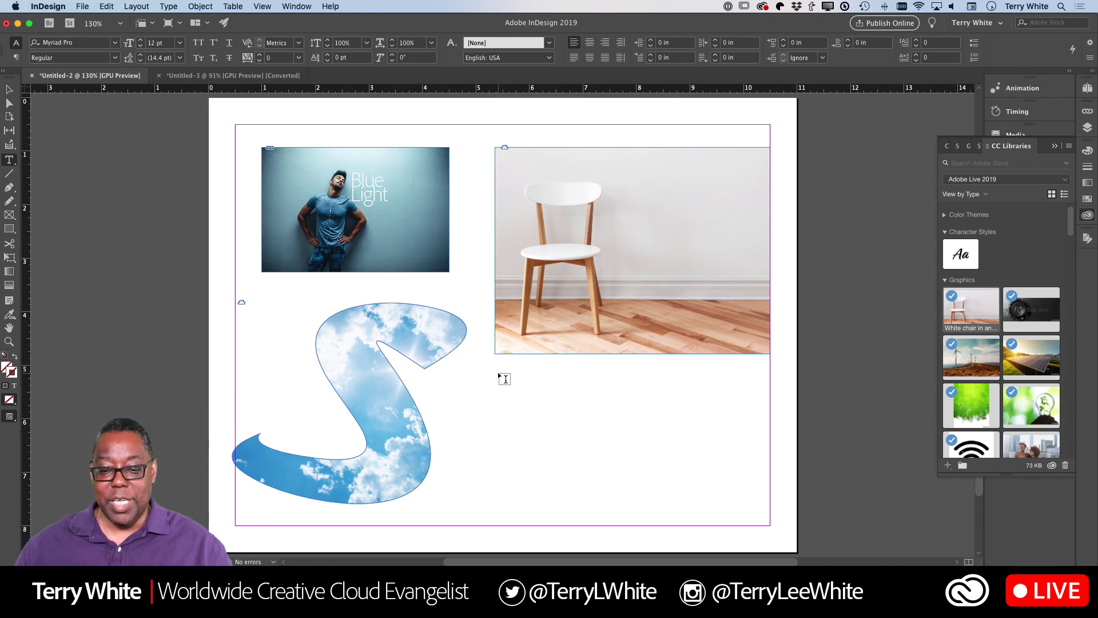
left_click_drag(496, 373, 770, 525)
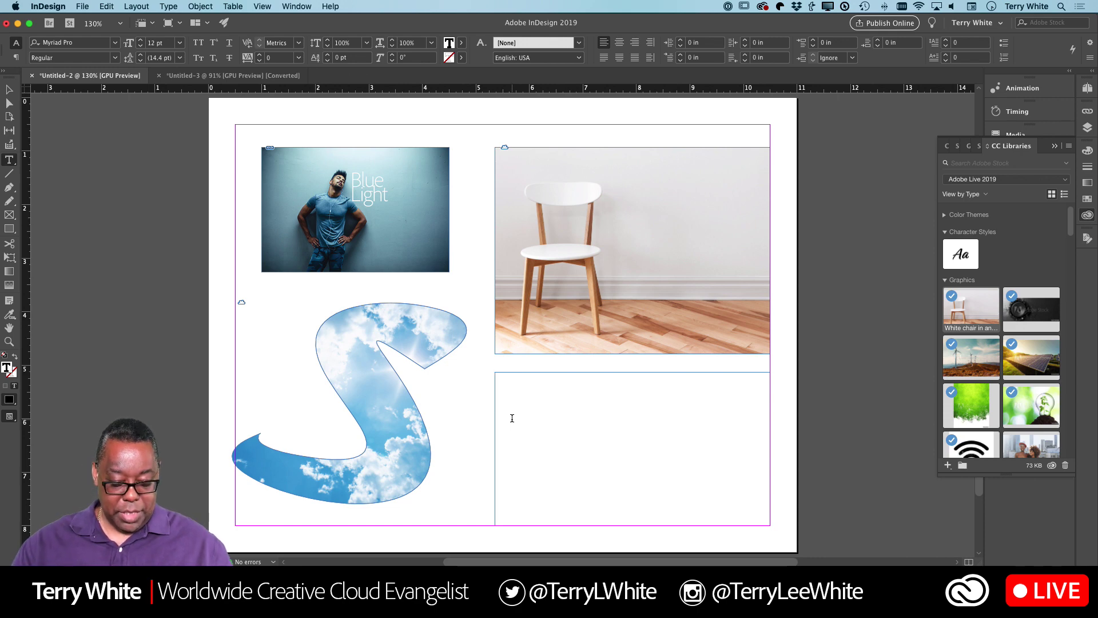
Enter the text "Chairs are awesome." in the new text frame below the chair image.
type("C")
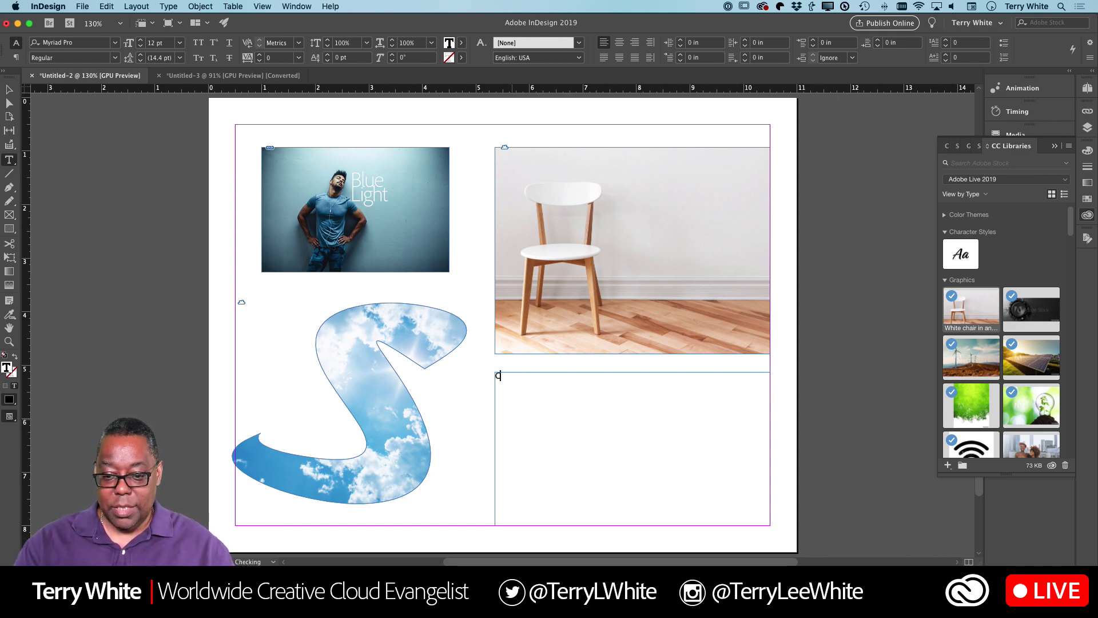
type("hairs are w")
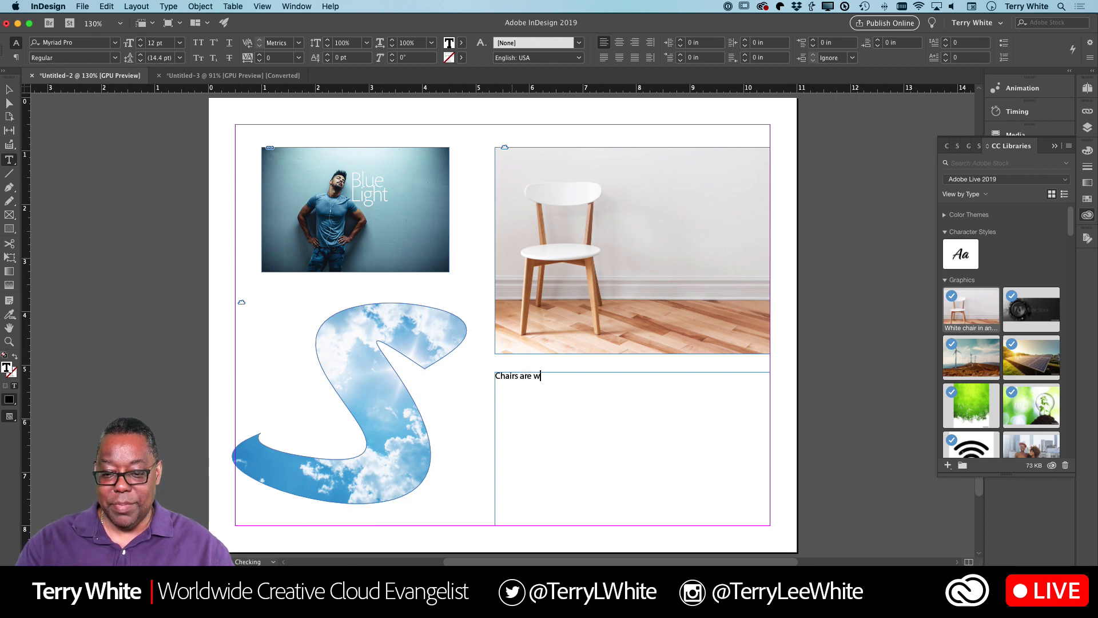
key("BackSpace")
type("awesome.")
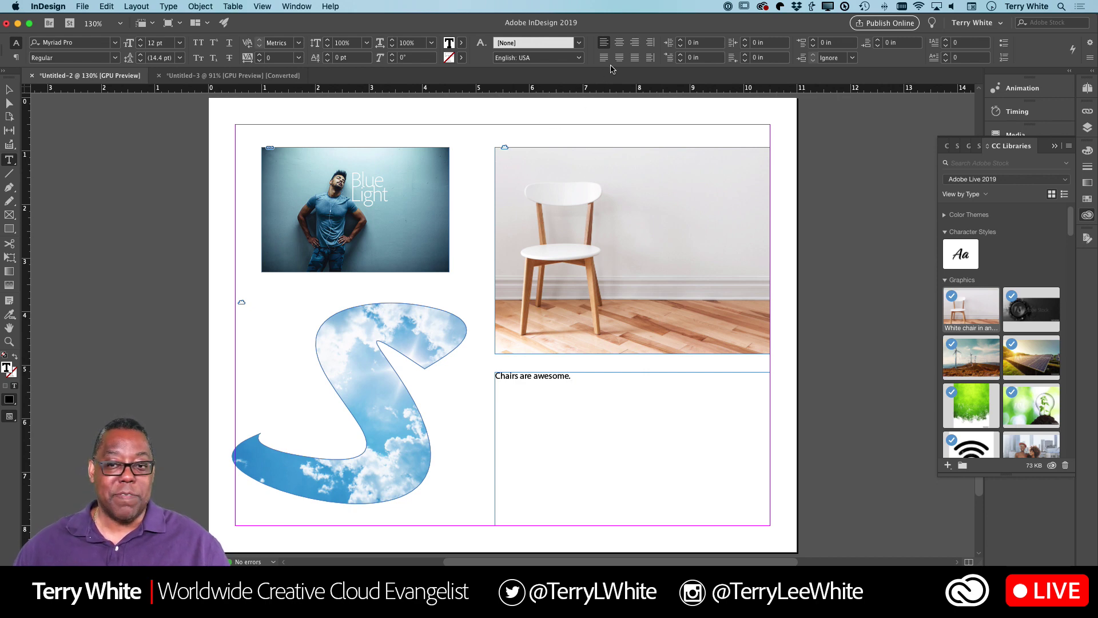
Try centred and right alignment on the "Chairs are awesome." text and return it to left alignment.
left_click(620, 43)
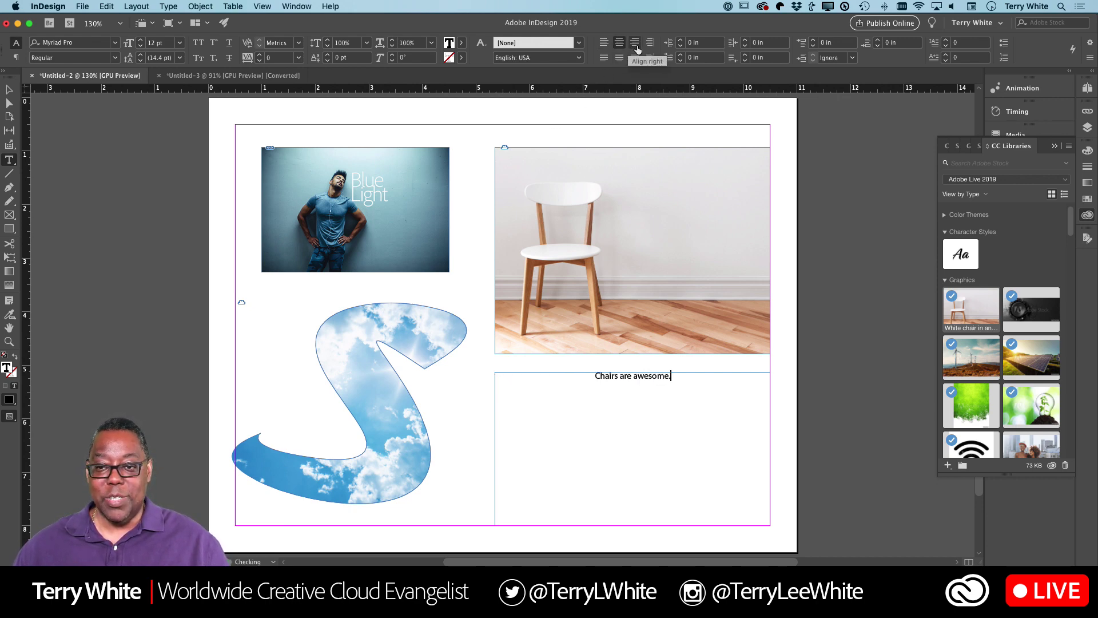
left_click(635, 43)
left_click(604, 42)
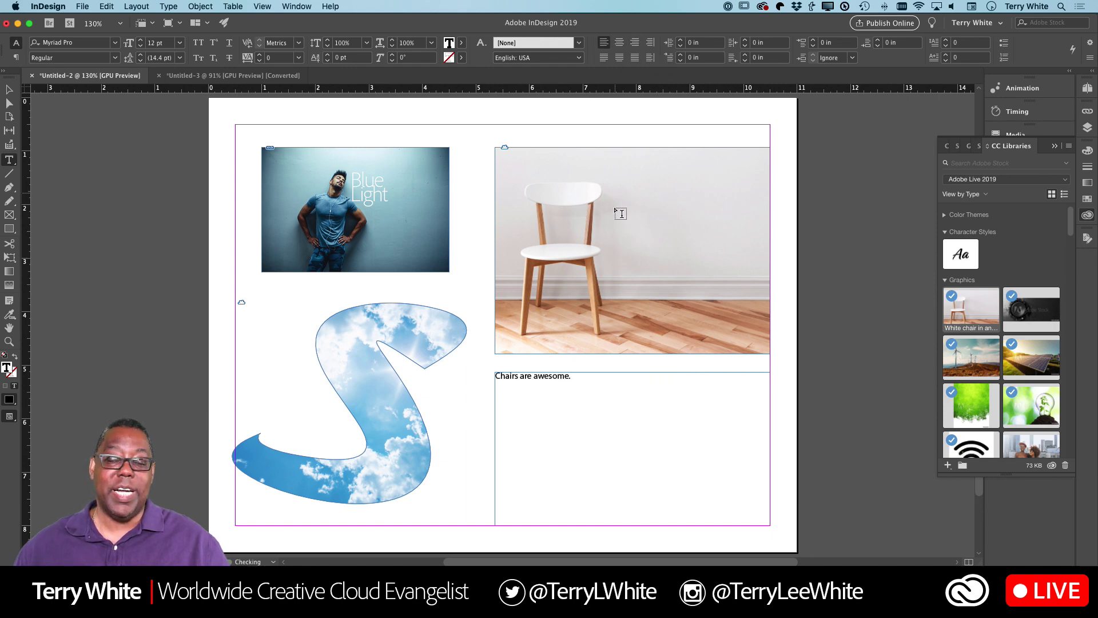
Lower the top edge of the "Chairs are awesome." text frame so that it is 1.69 in high.
left_click(9, 89)
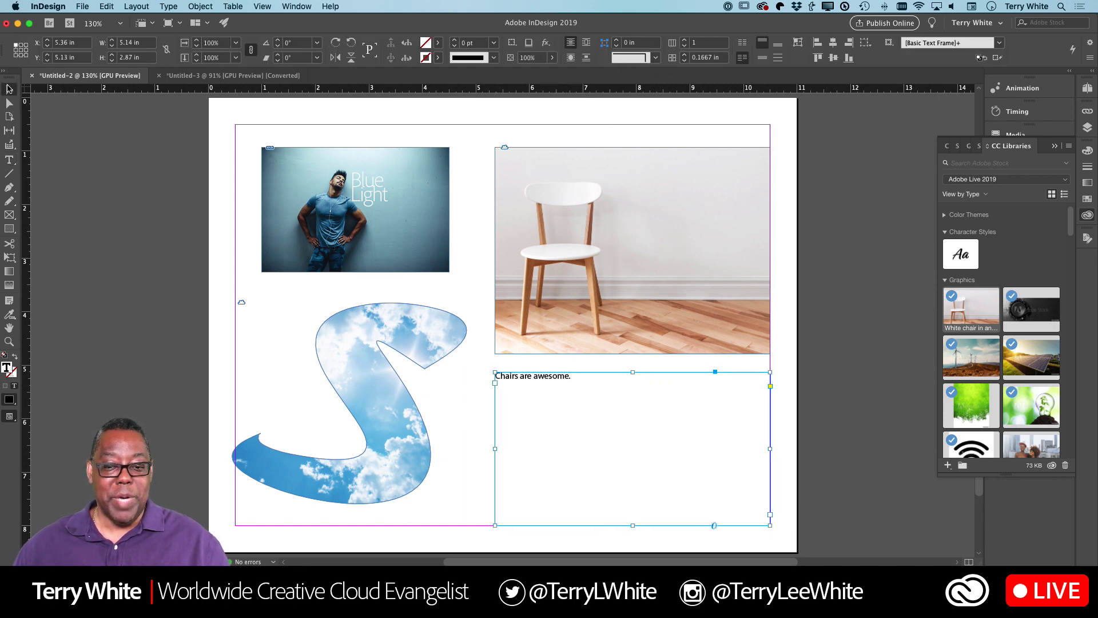
left_click_drag(632, 373, 633, 435)
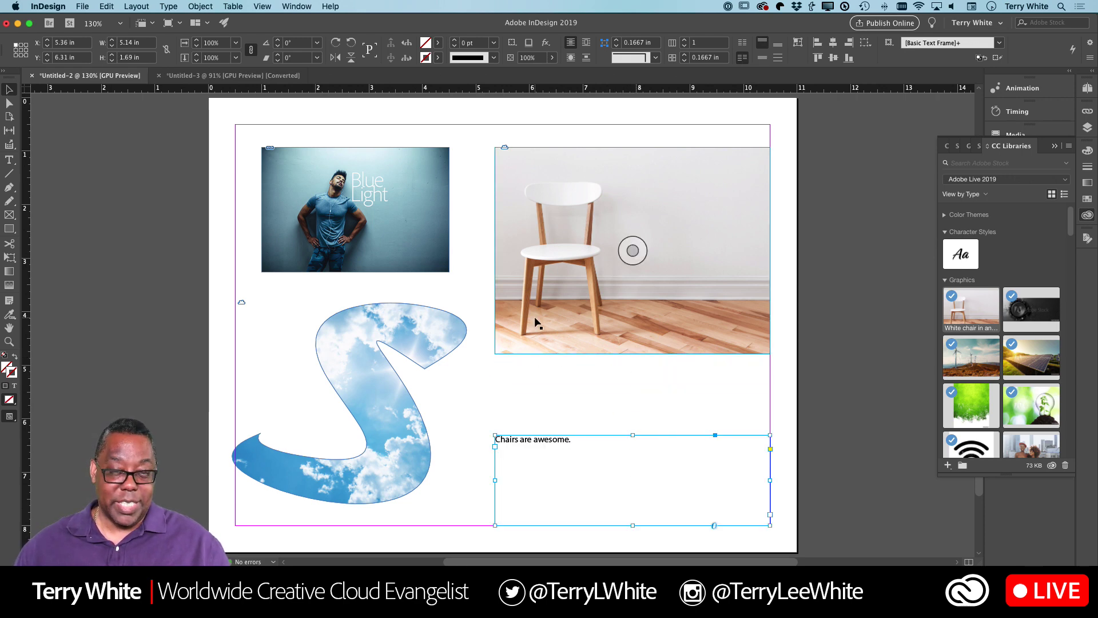
Undo the last height change of the "Chairs are awesome." text frame and set its vertical justification to Center.
key("super+z")
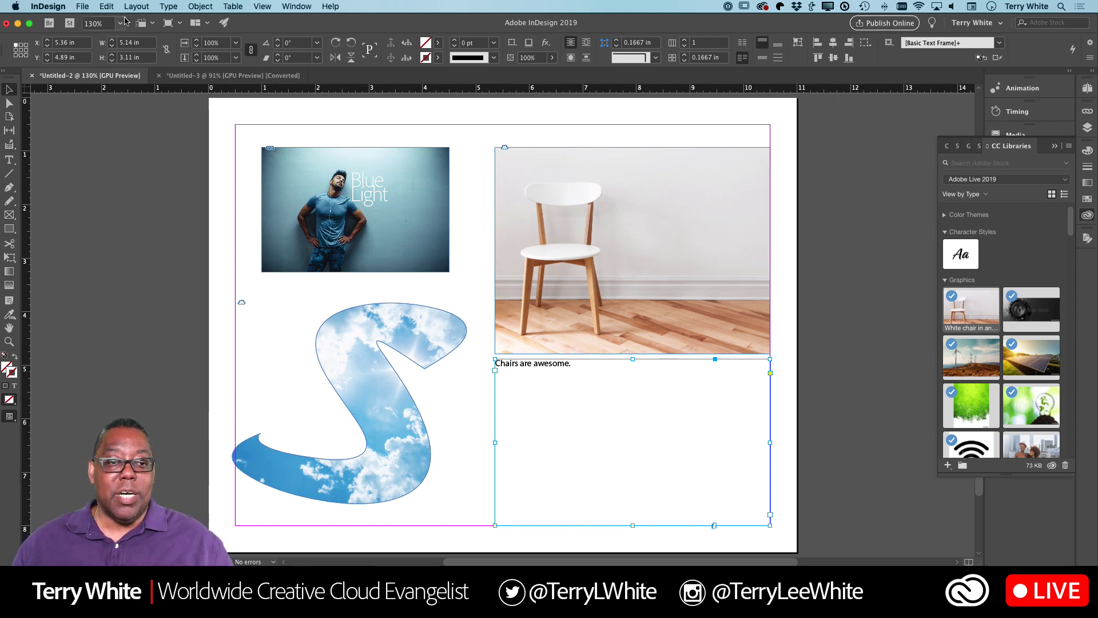
left_click(192, 6)
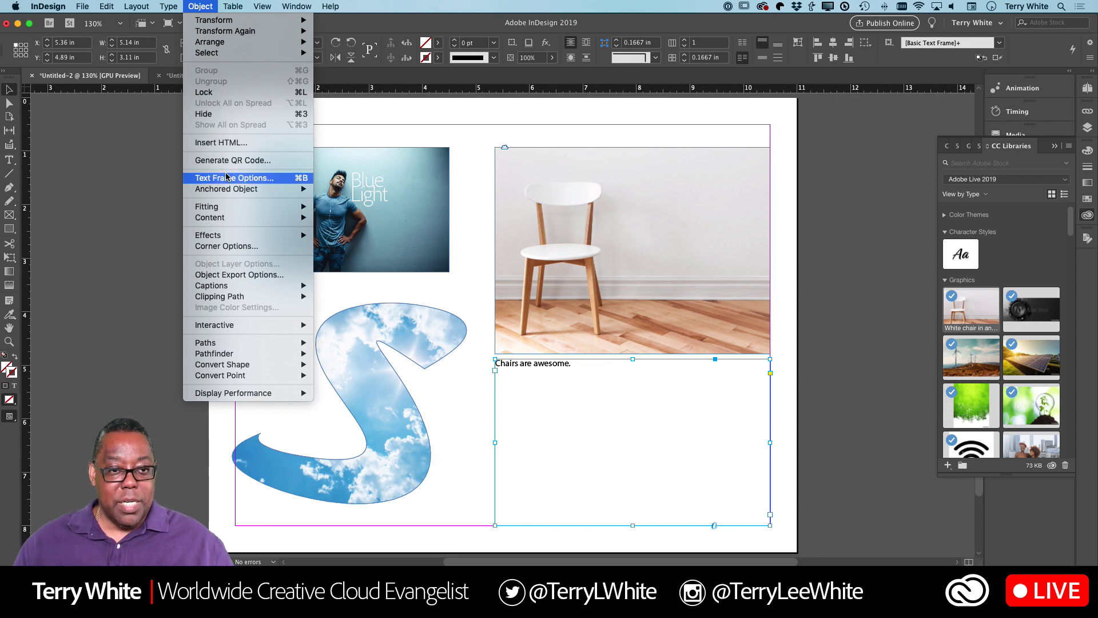
mouse_move(168, 6)
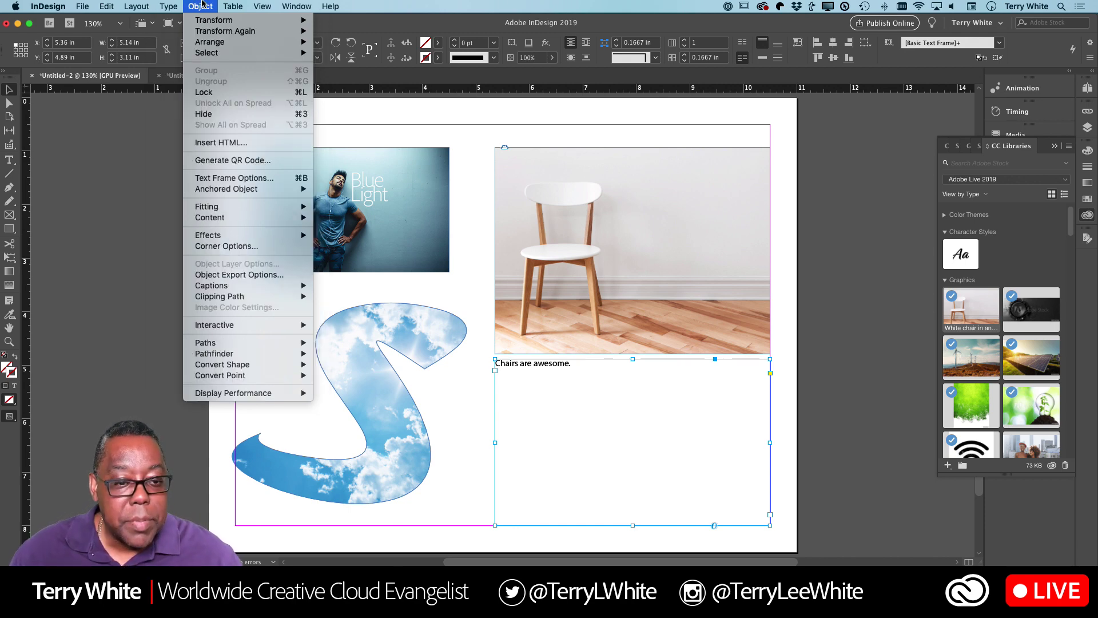
left_click(212, 180)
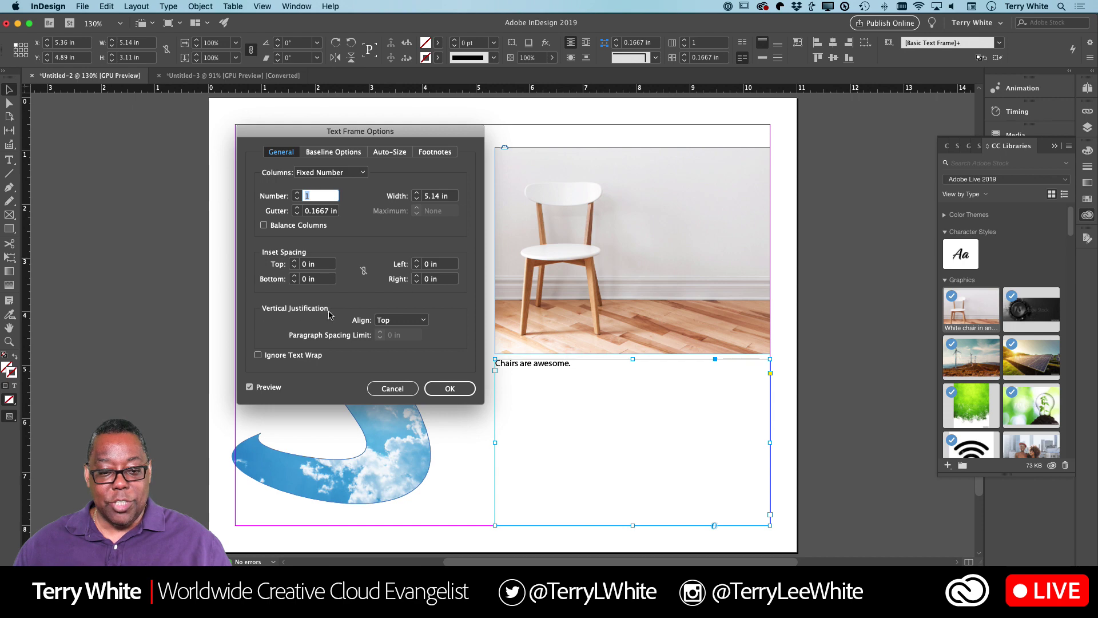
left_click(423, 326)
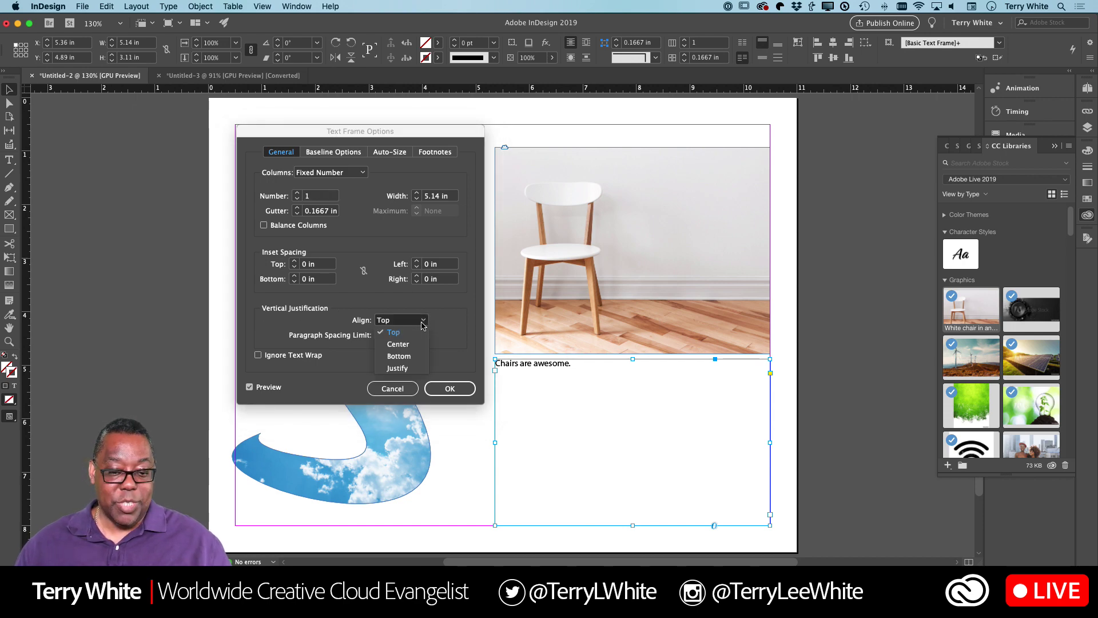
left_click(415, 345)
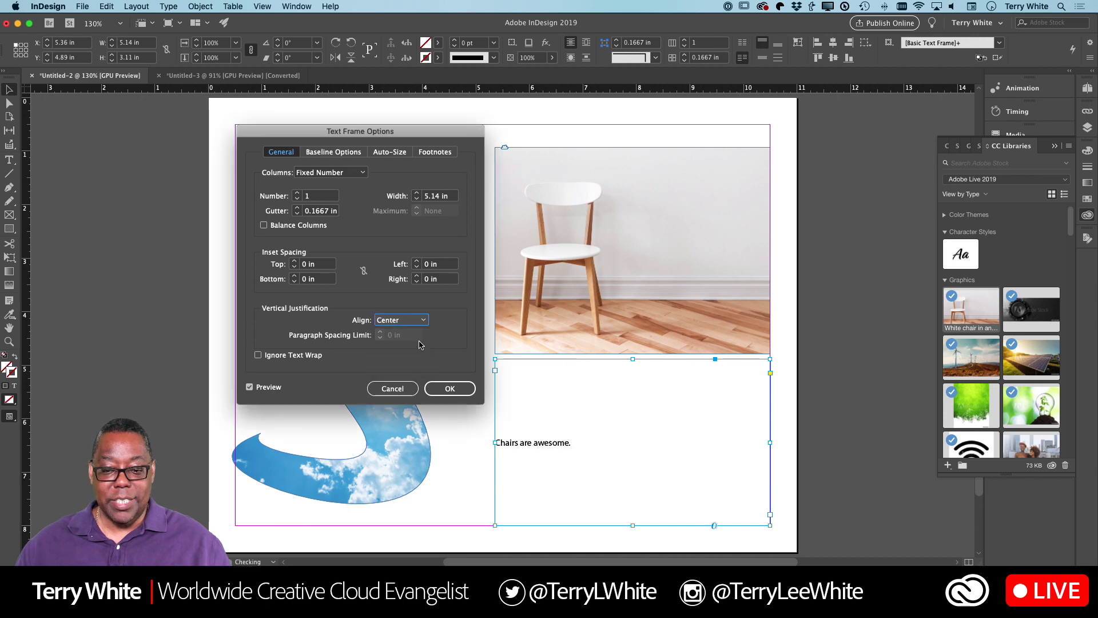
left_click(458, 393)
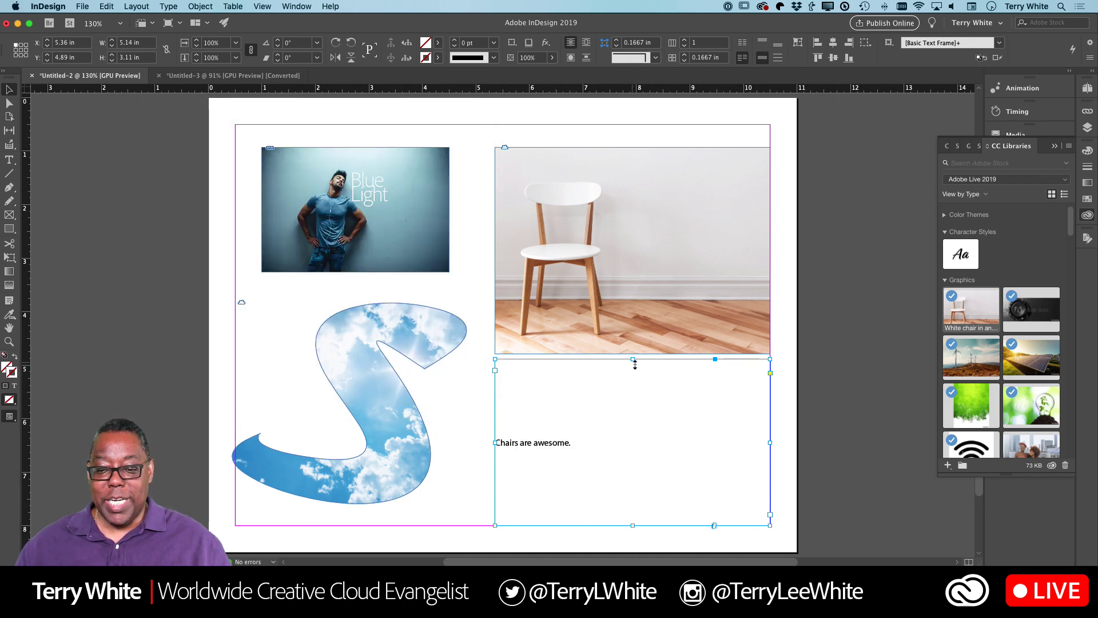
Centre-align the "Chairs are awesome." text horizontally and adjust the frame's upper edge so that it is about 2.95 in high.
left_click_drag(632, 358, 634, 382)
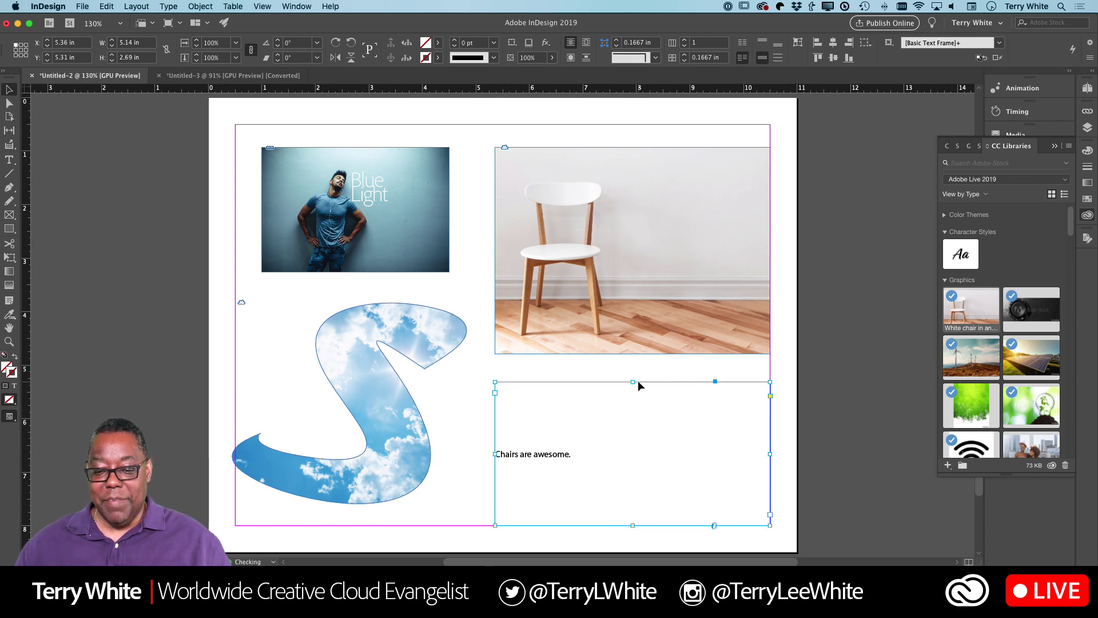
double_click(551, 452)
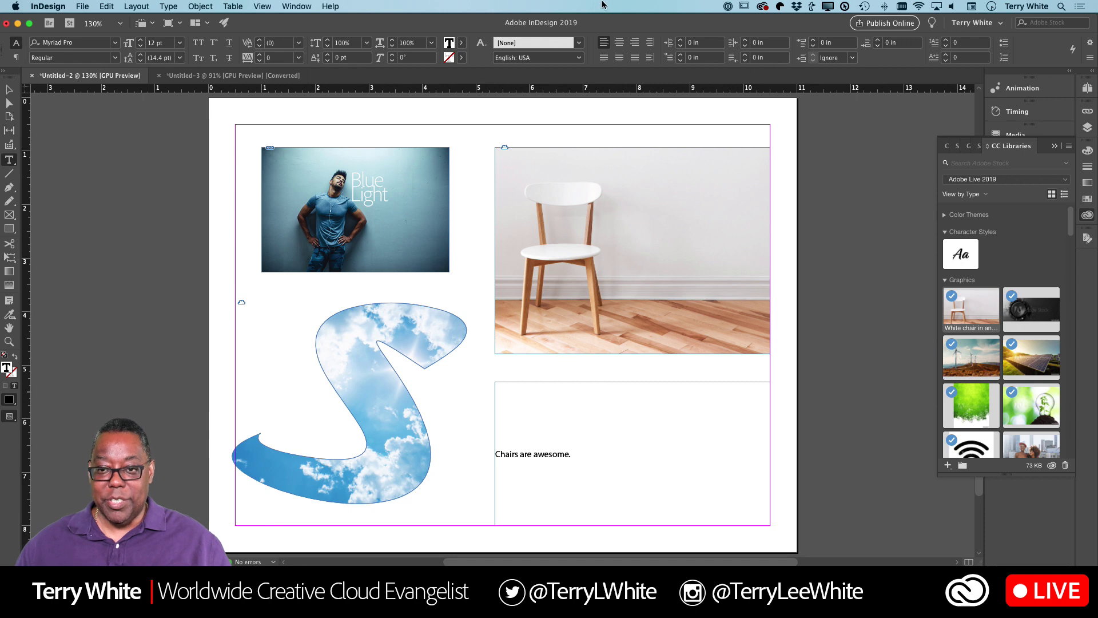
left_click(620, 43)
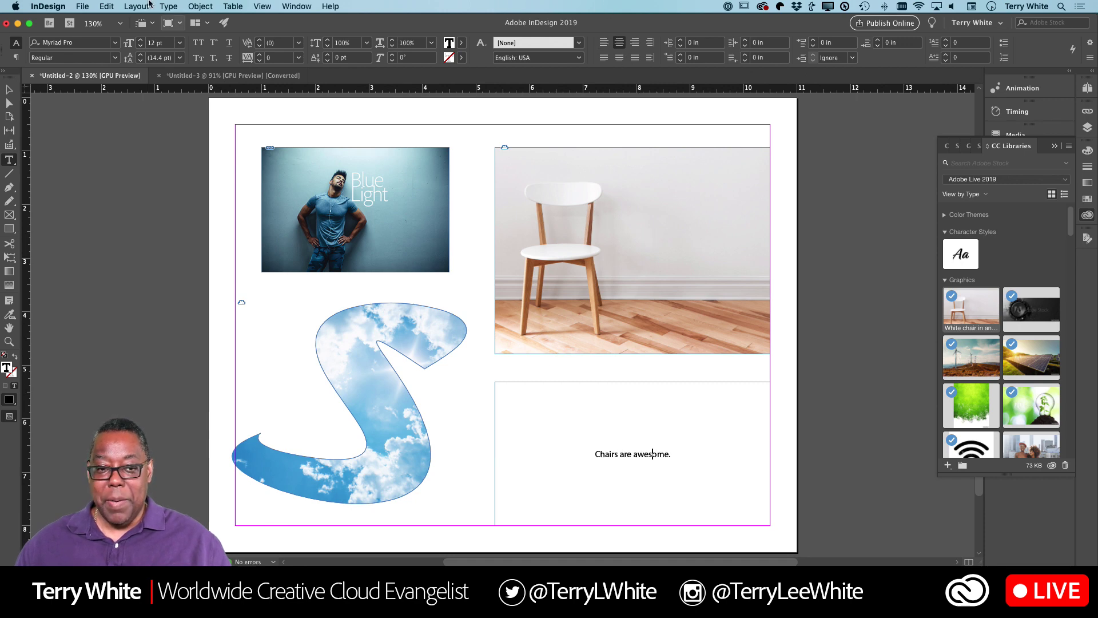
left_click(12, 89)
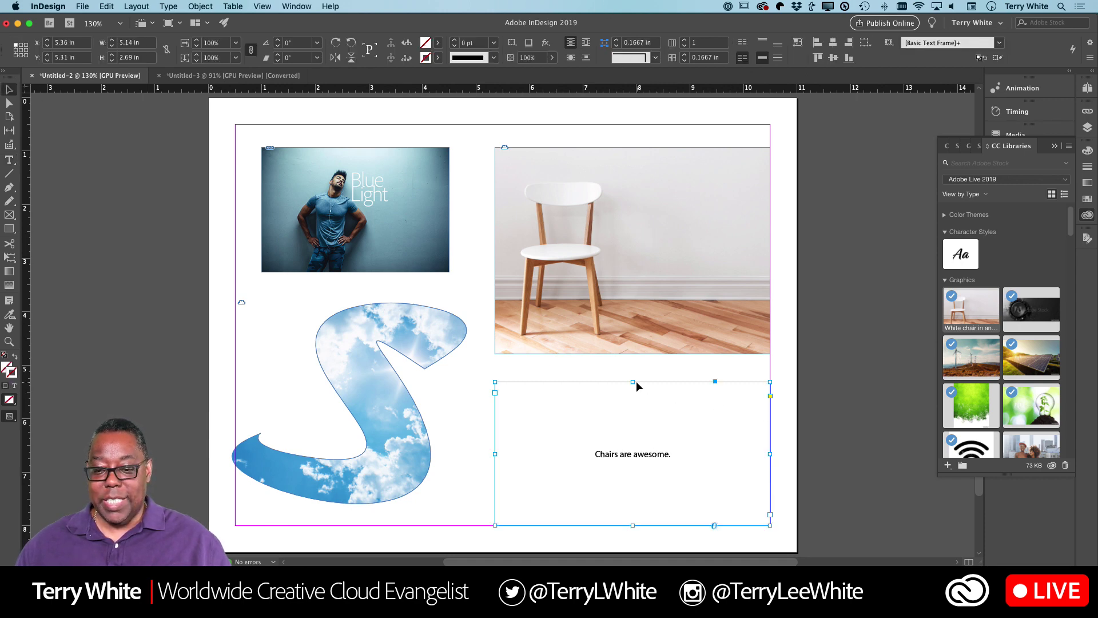
mouse_move(632, 382)
left_mouse_down()
mouse_move(629, 260)
mouse_move(676, 101)
mouse_move(644, 207)
mouse_move(644, 475)
mouse_move(634, 368)
left_mouse_up()
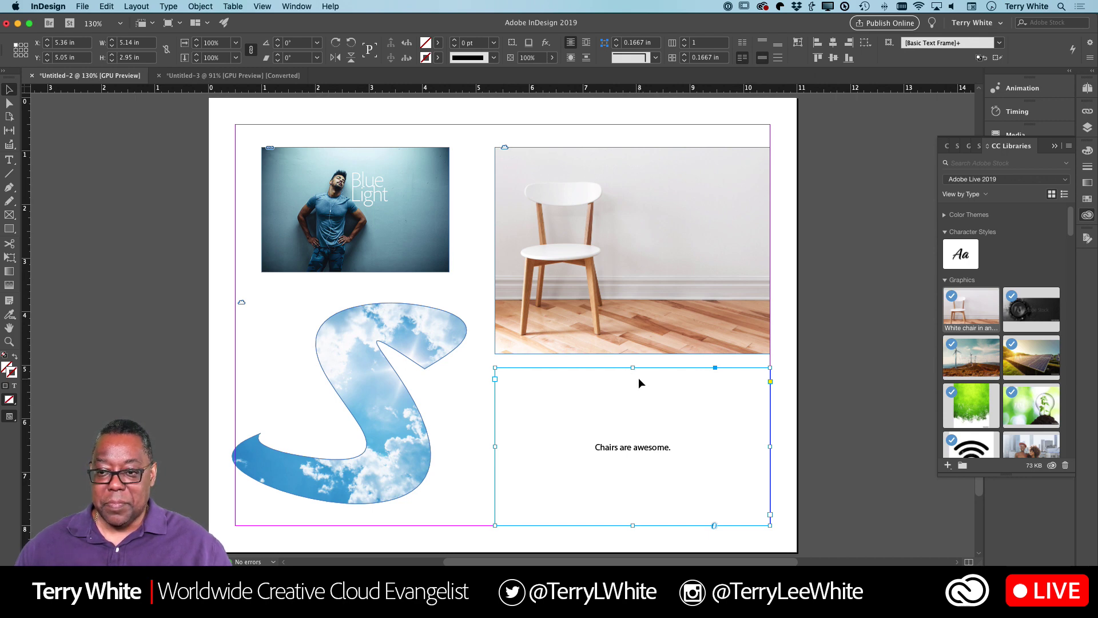
left_click(631, 222)
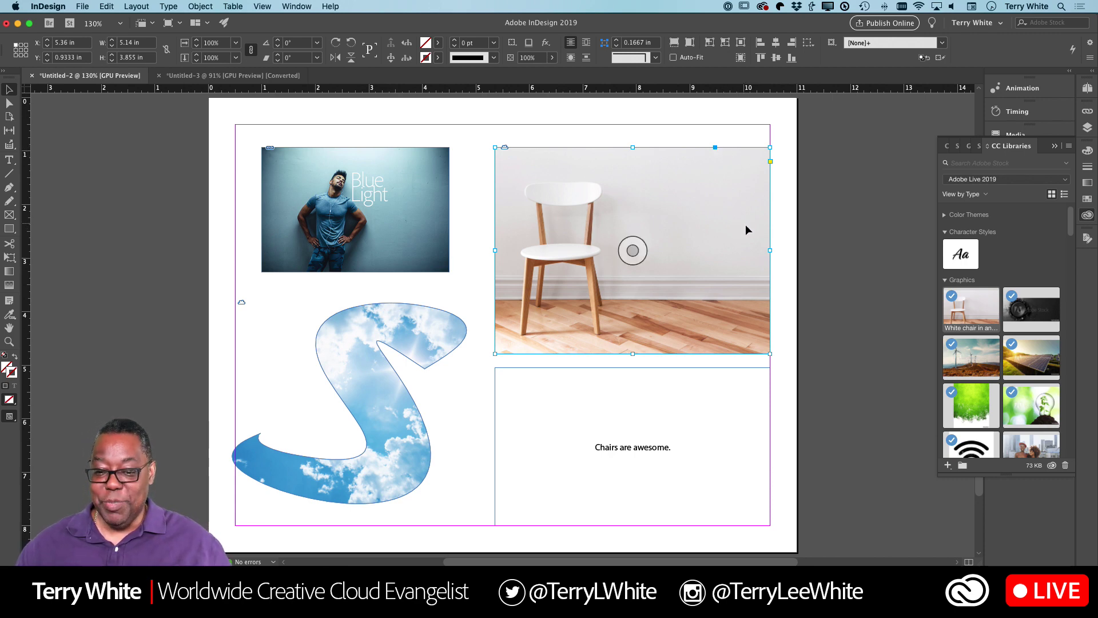
left_click(643, 425)
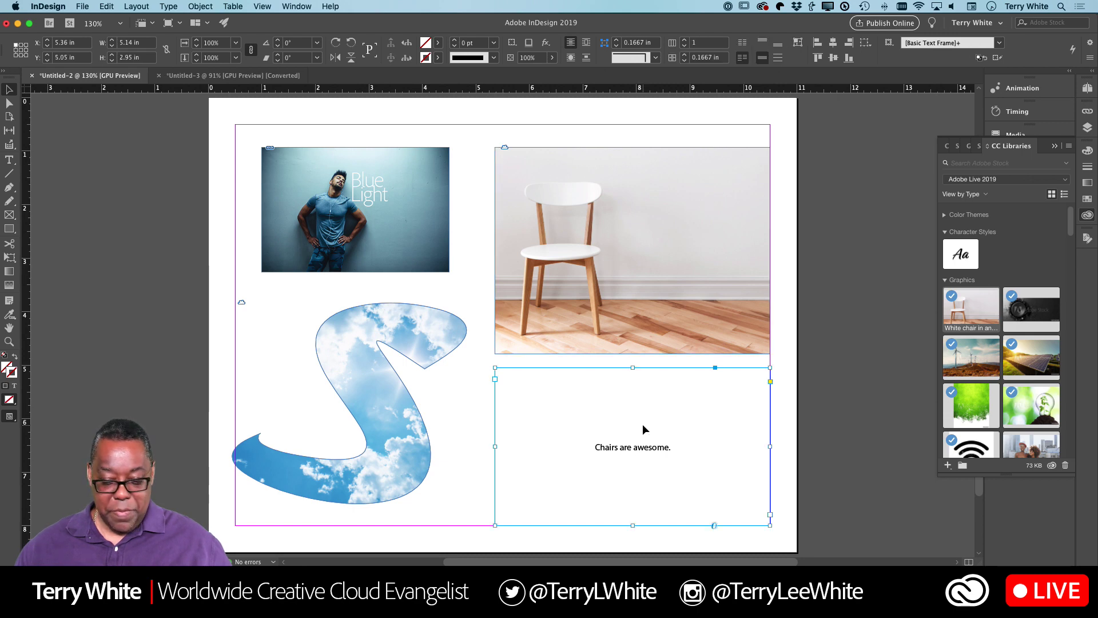
Undo all edits back past the "Chairs are awesome." frame to restore the filled Gettysburg Address text frame.
key("super+z")
key("super+z")
key("super+z")
key("super+z")
key("super+z")
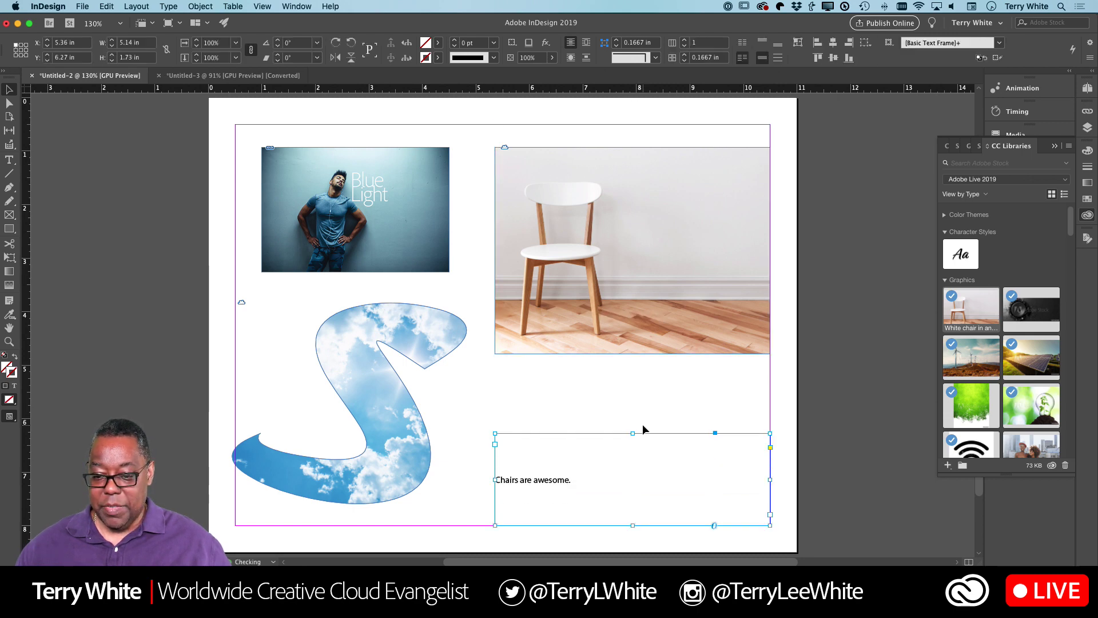
key("super+z")
key("super+z")
key("super+z")
key("super+z")
key("super+z")
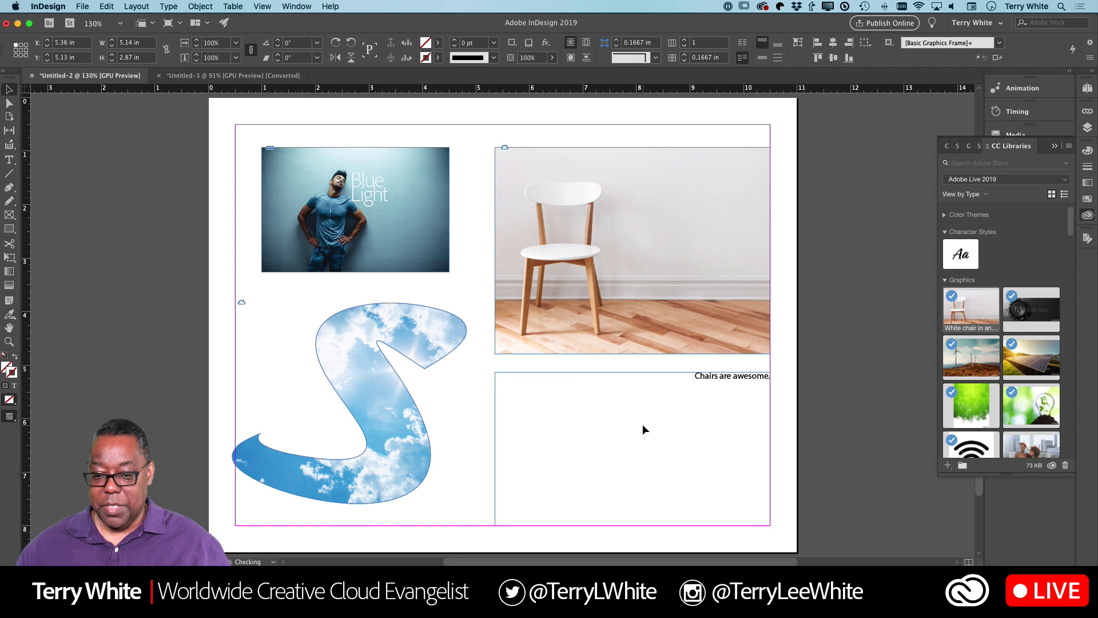
key("super+z")
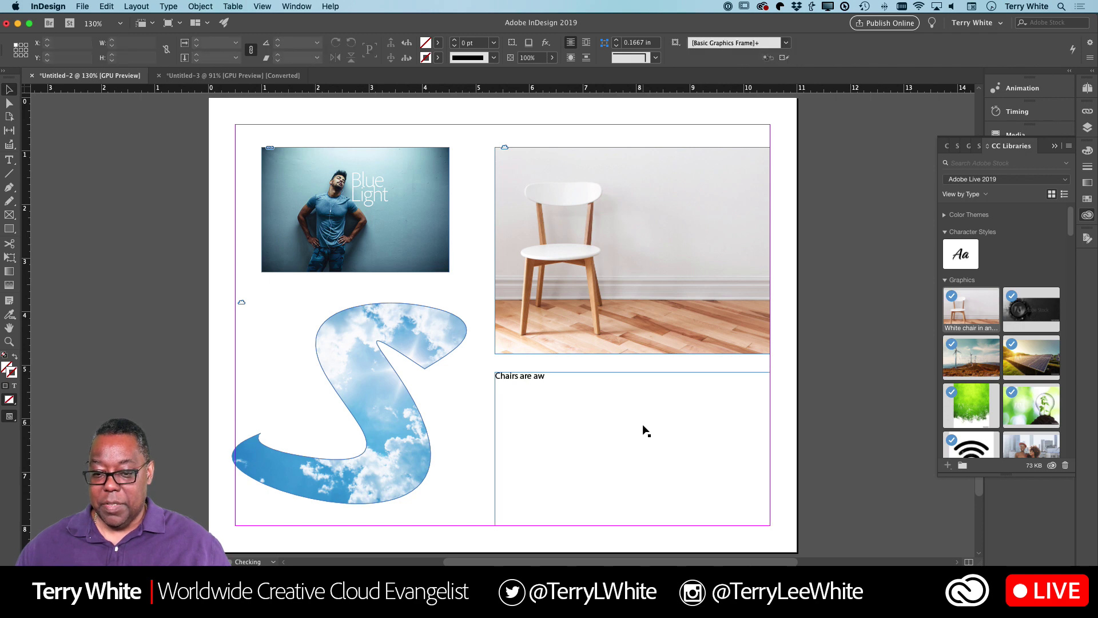
key("super+z")
key("super+z")
key("super+z")
key("super+z")
key("super+z")
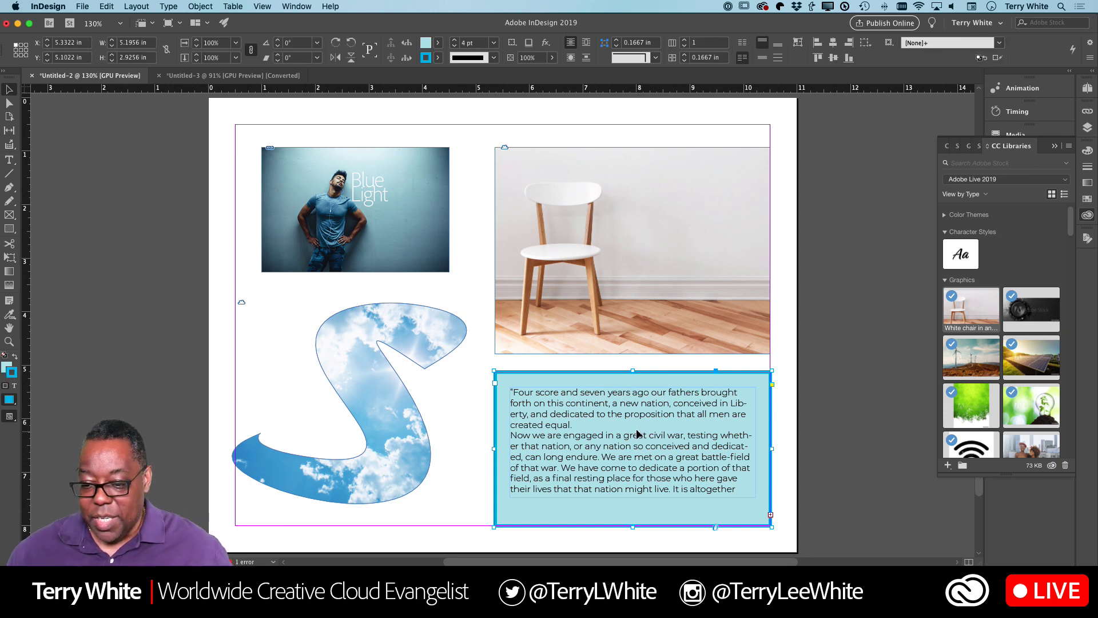
Delete everything after "created equal." from the Gettysburg Address text, including the overset part, in the Story Editor.
double_click(581, 426)
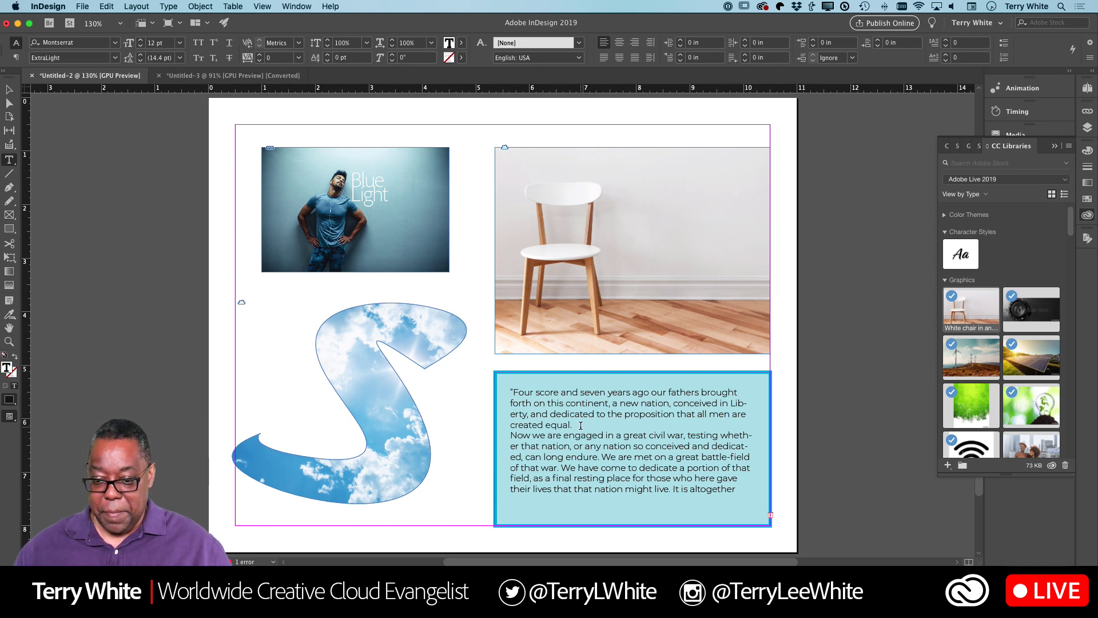
key("super+y")
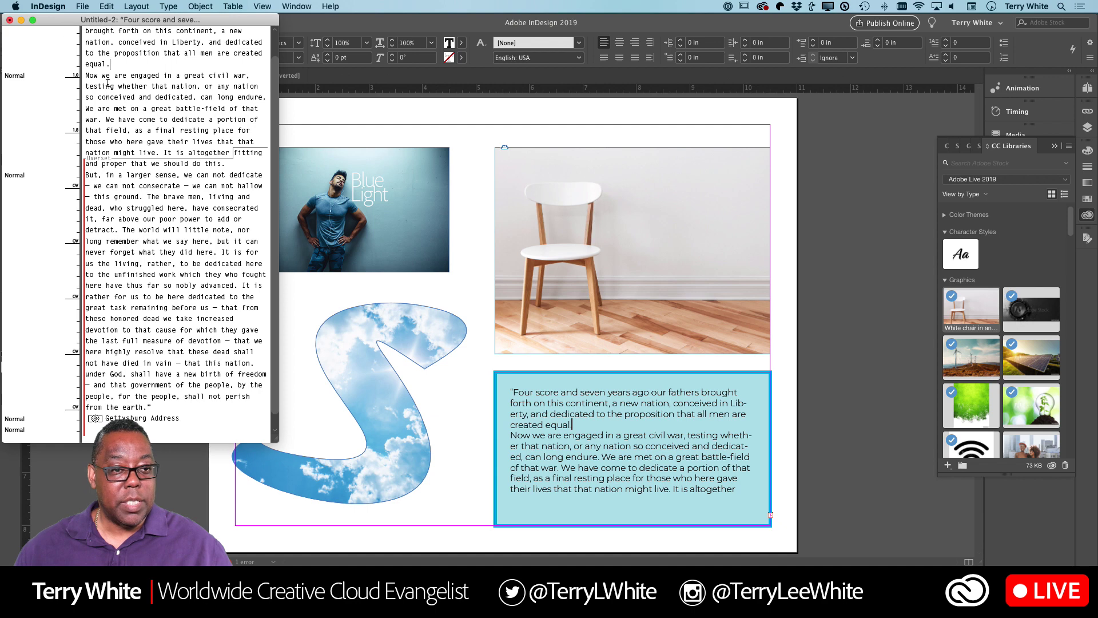
left_click_drag(114, 66, 171, 443)
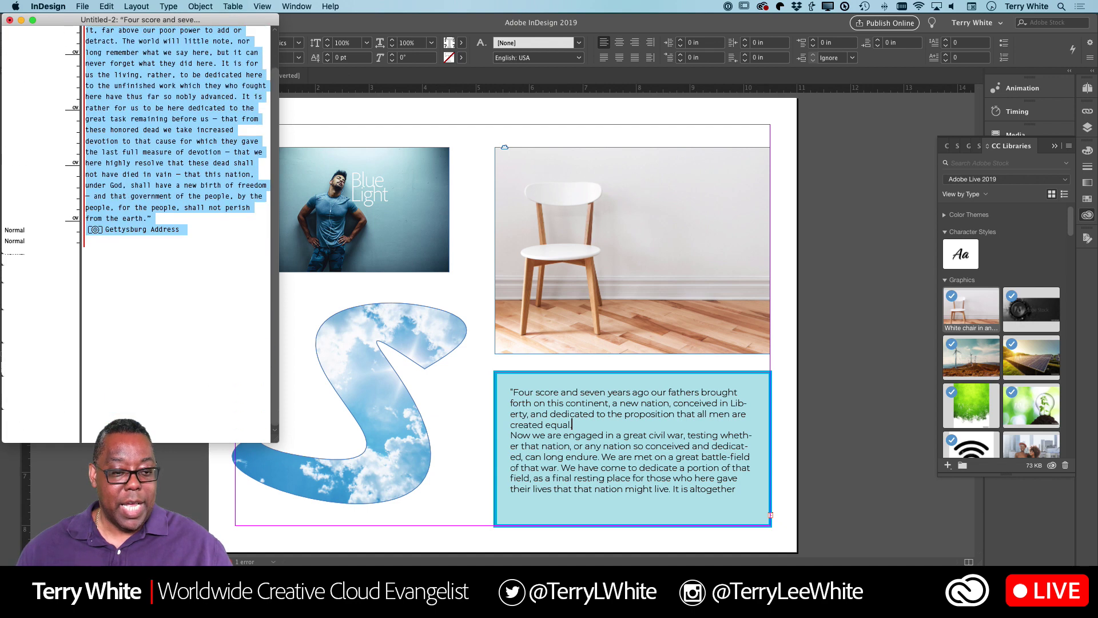
key("BackSpace")
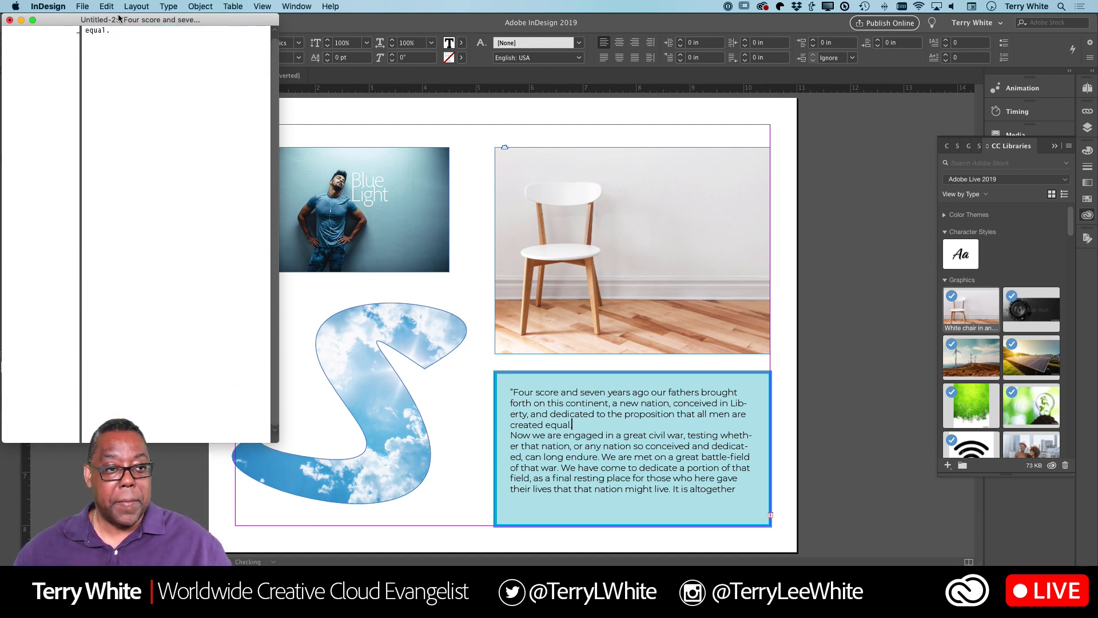
left_click(9, 20)
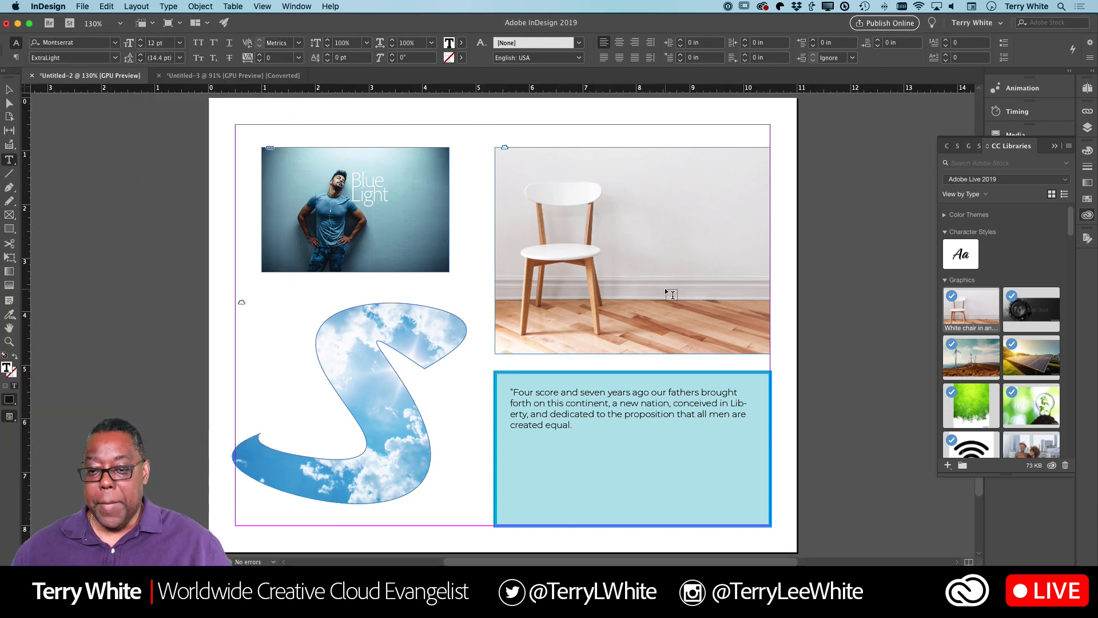
Delete the S-shaped sky image frame and the "Blue Light" image from the page.
left_click(9, 89)
left_click(387, 410)
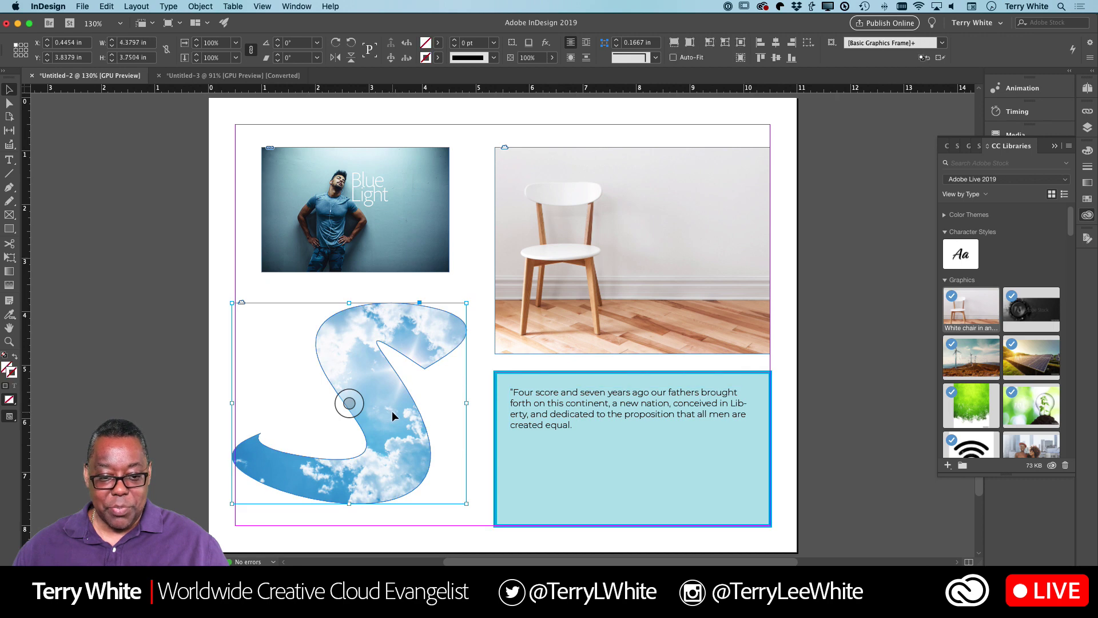
key("Delete")
left_click(349, 257)
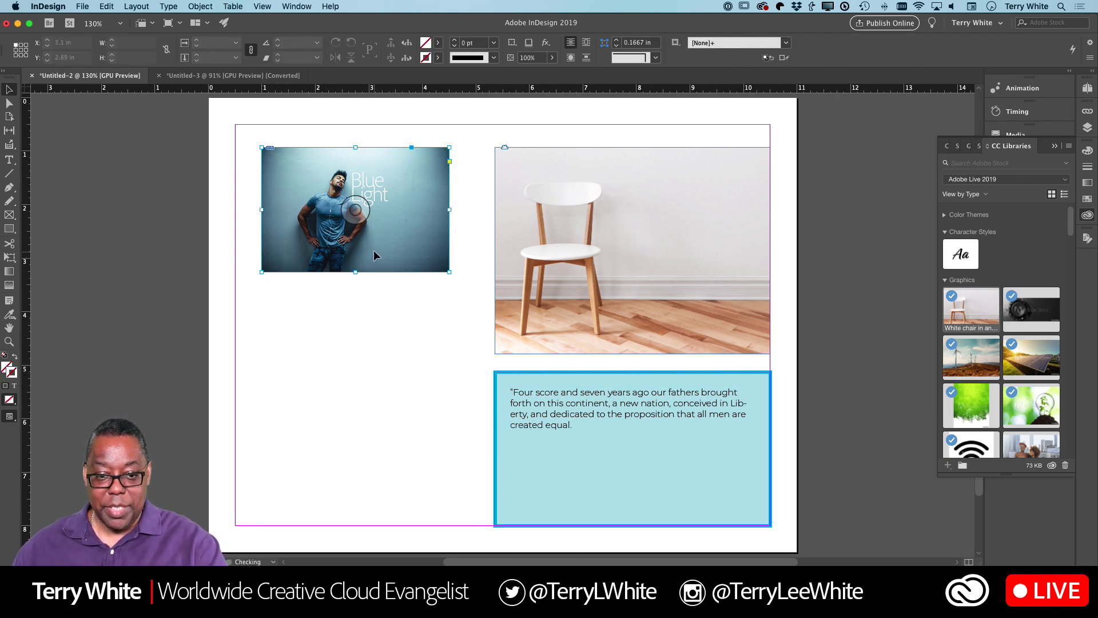
key("Delete")
Move the Gettysburg text frame beside the chair image at the left page margin and resize it to reach the bottom margin.
left_click_drag(619, 462, 361, 236)
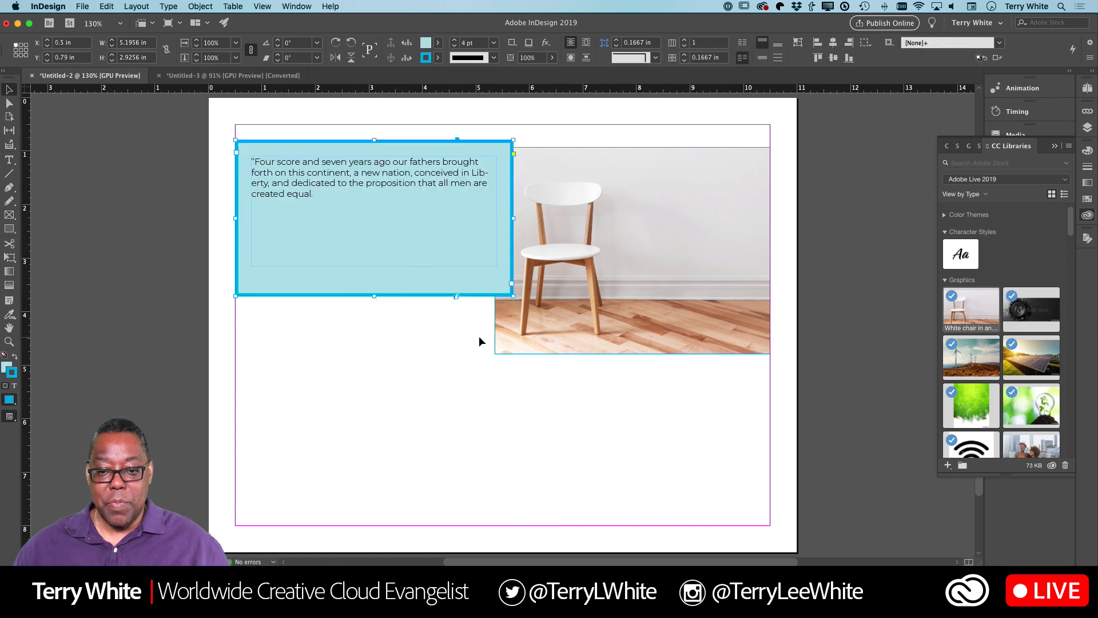
left_click_drag(512, 296, 486, 525)
Round all four corners of the chair image frame to about 0.78 in, and make only its upper-right corner square again.
left_click(639, 310)
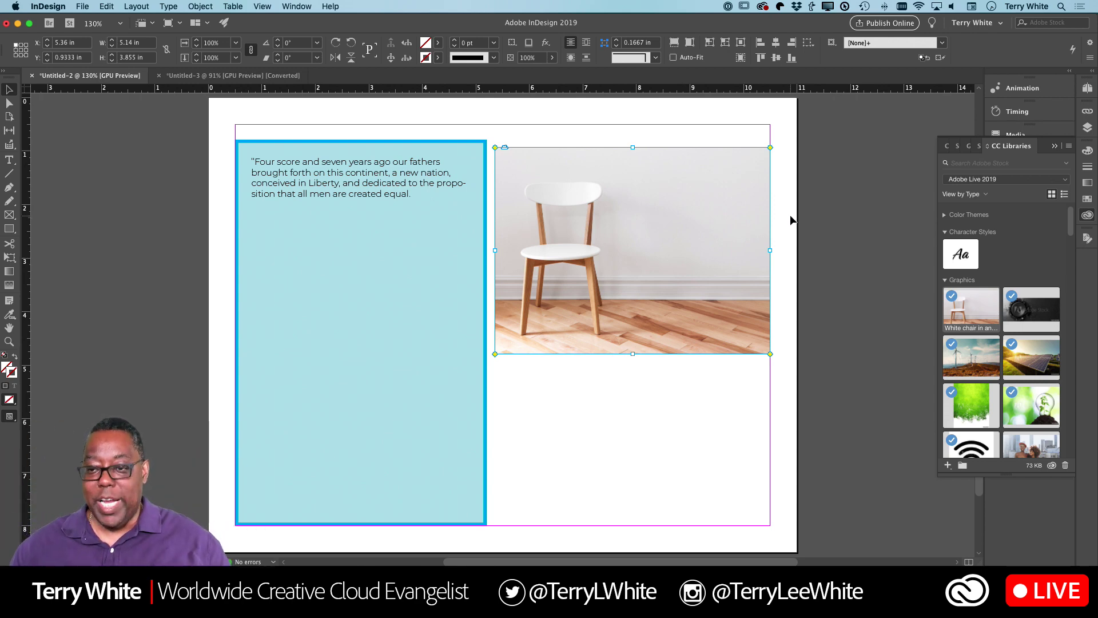
left_click_drag(769, 147, 724, 150)
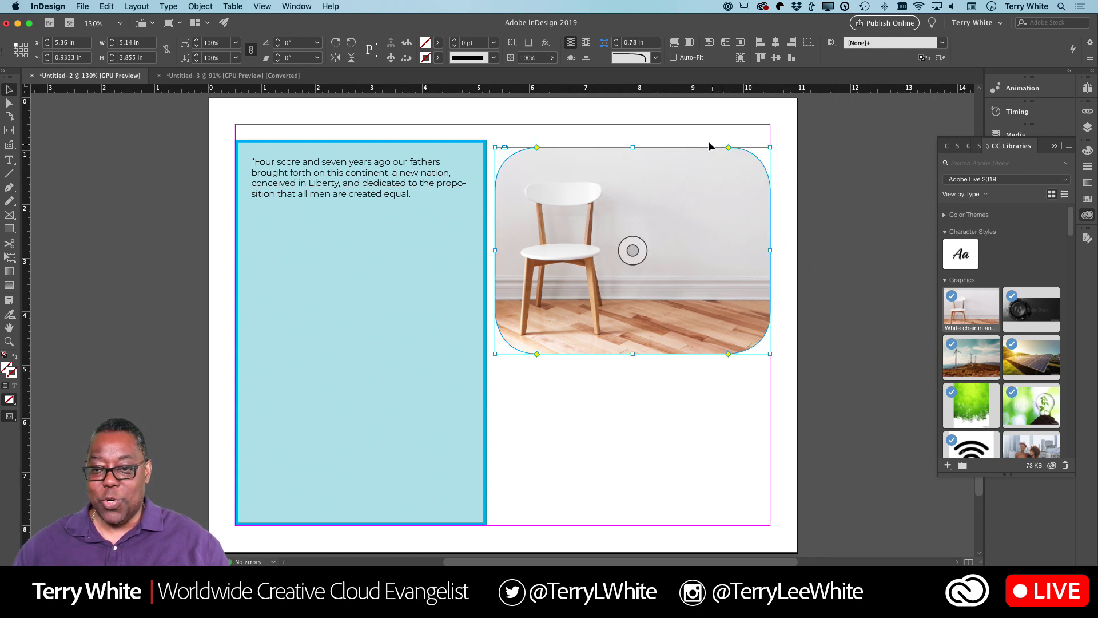
left_click_drag(728, 147, 783, 152)
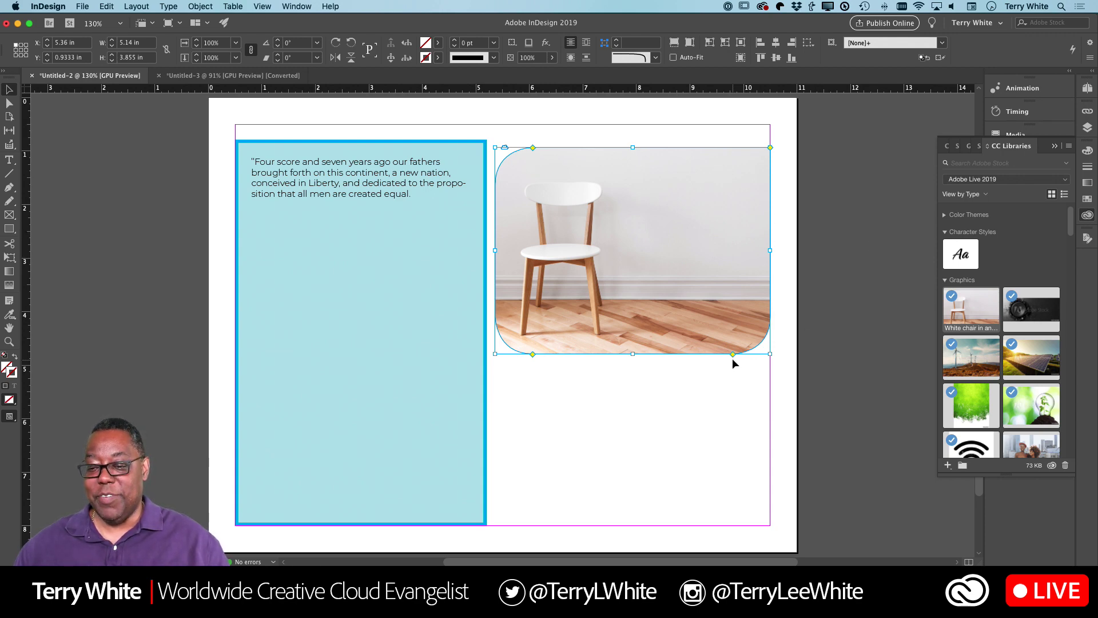
Enlarge the rounding of the chair image's lower-right and upper-left corners, square its lower-left corner, and deselect the frame.
left_click_drag(732, 353, 668, 355)
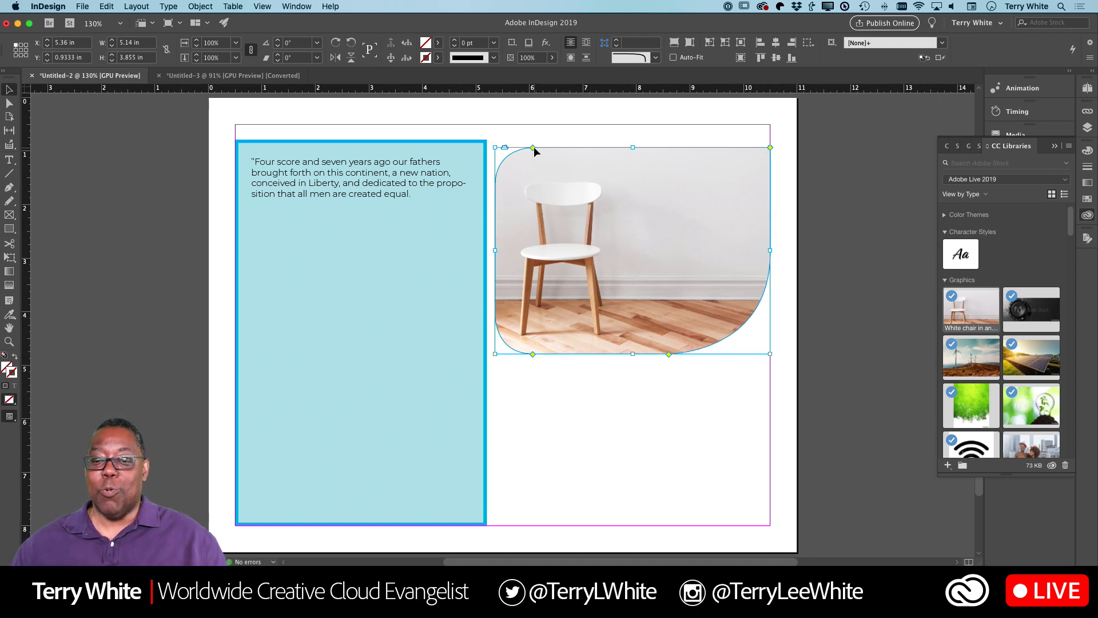
left_click_drag(534, 146, 598, 147)
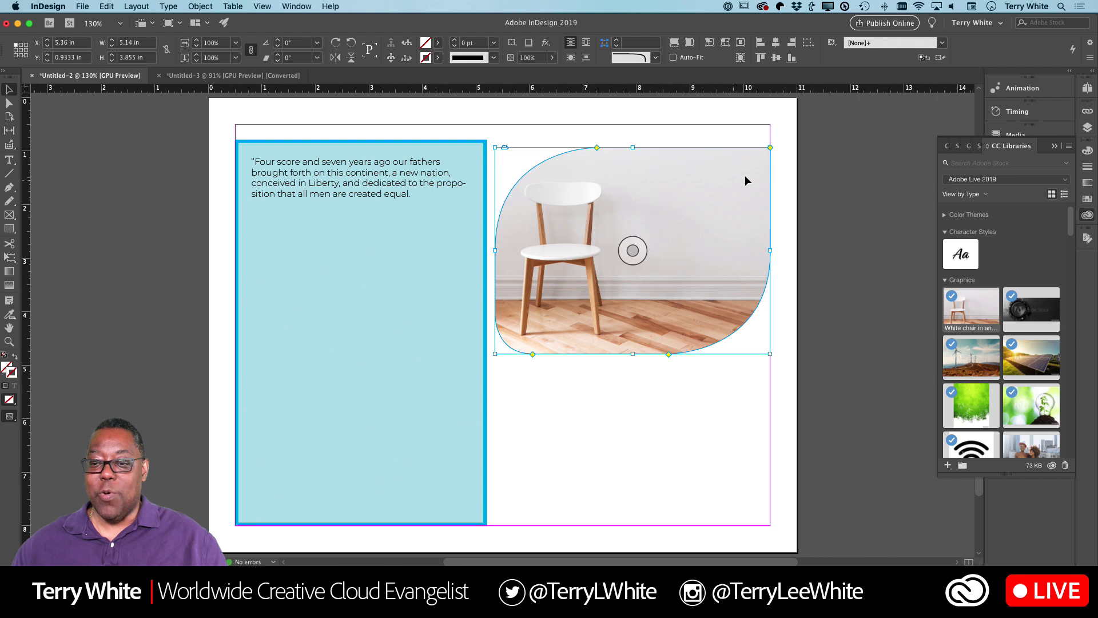
left_click_drag(770, 147, 792, 152)
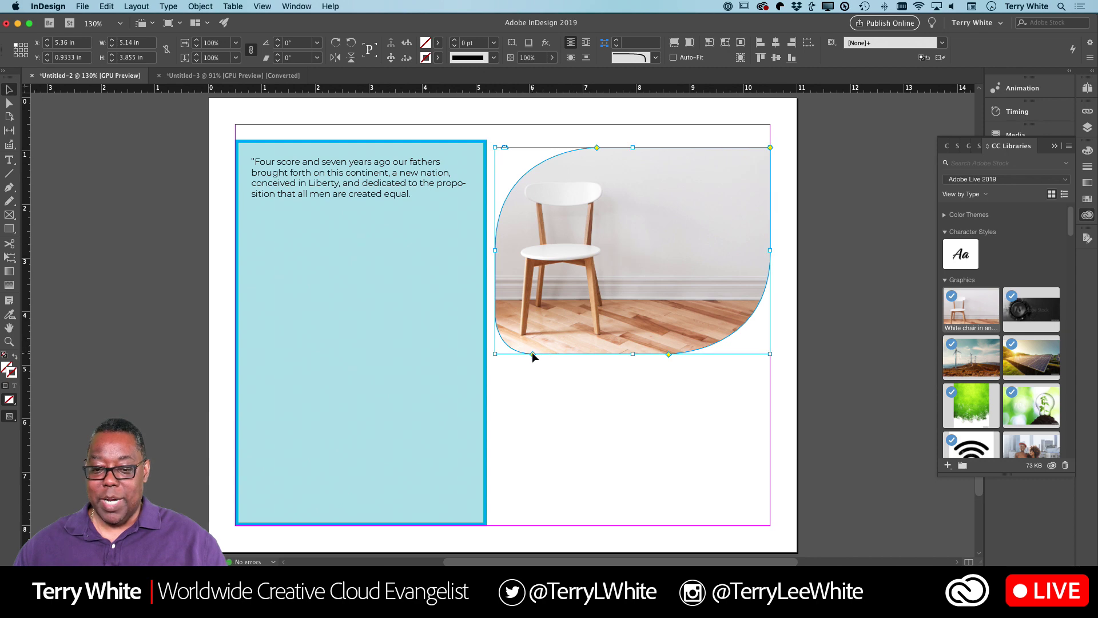
left_click_drag(532, 354, 471, 356)
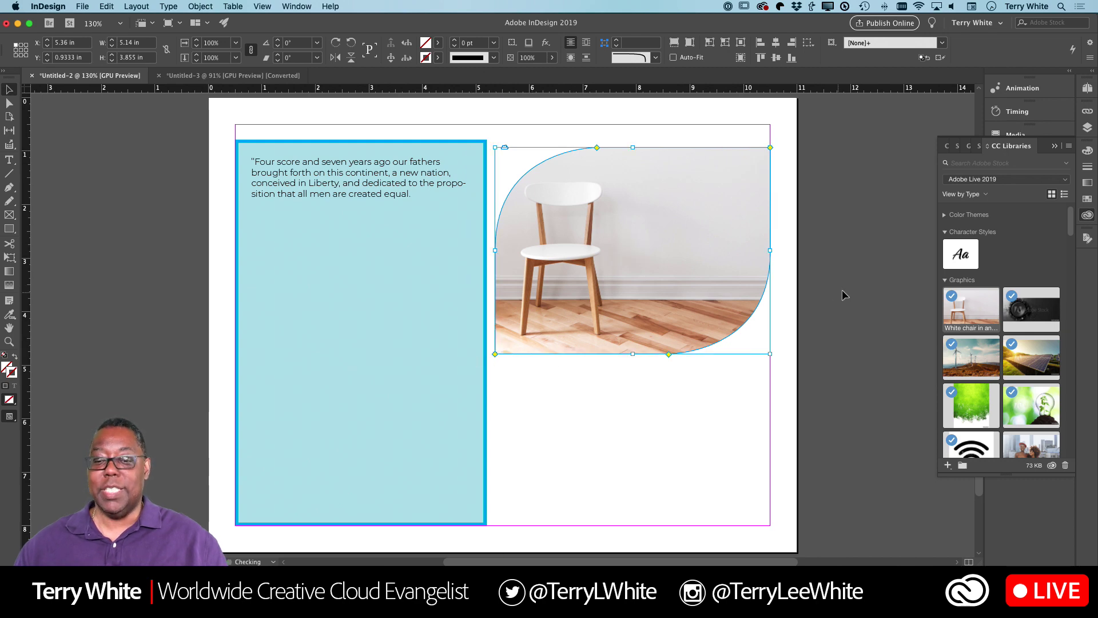
left_click(793, 232)
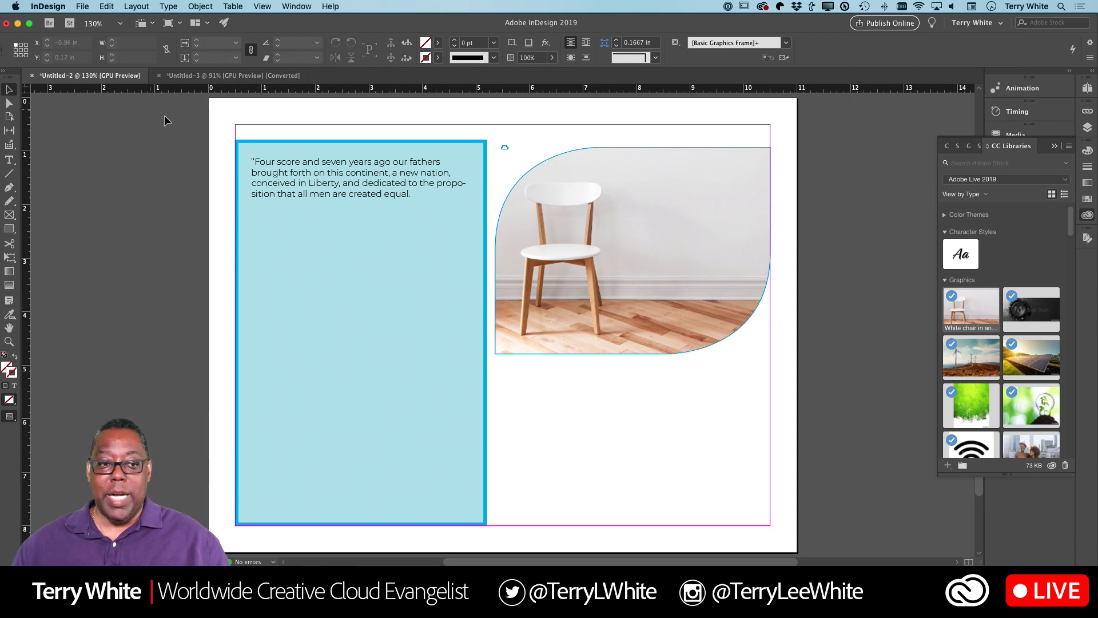
Try to shrink the chair image's frame by its lower-right and upper-right corners without scaling the picture, and undo both changes.
left_click(586, 263)
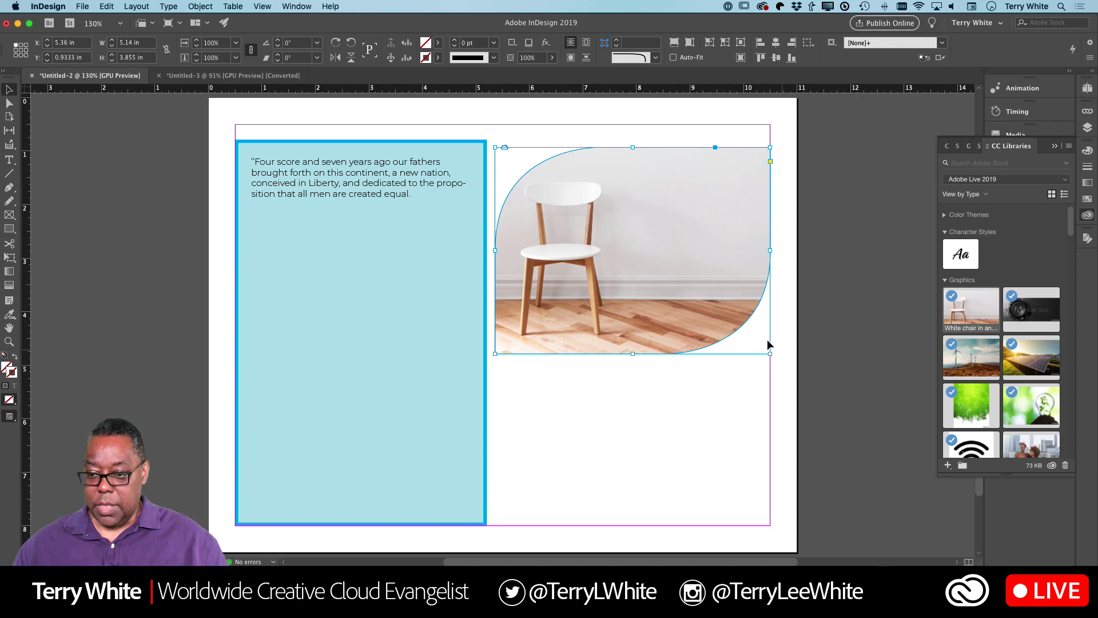
mouse_move(770, 354)
left_mouse_down()
mouse_move(689, 317)
mouse_move(715, 309)
mouse_move(758, 343)
left_mouse_up()
key("super+z")
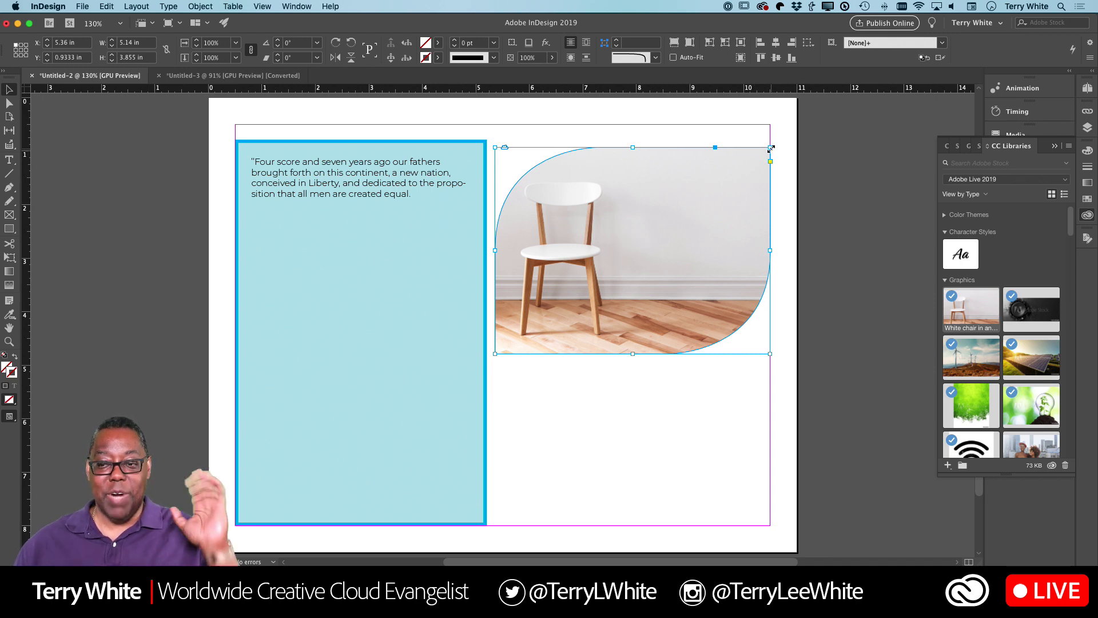
left_click_drag(771, 147, 600, 282)
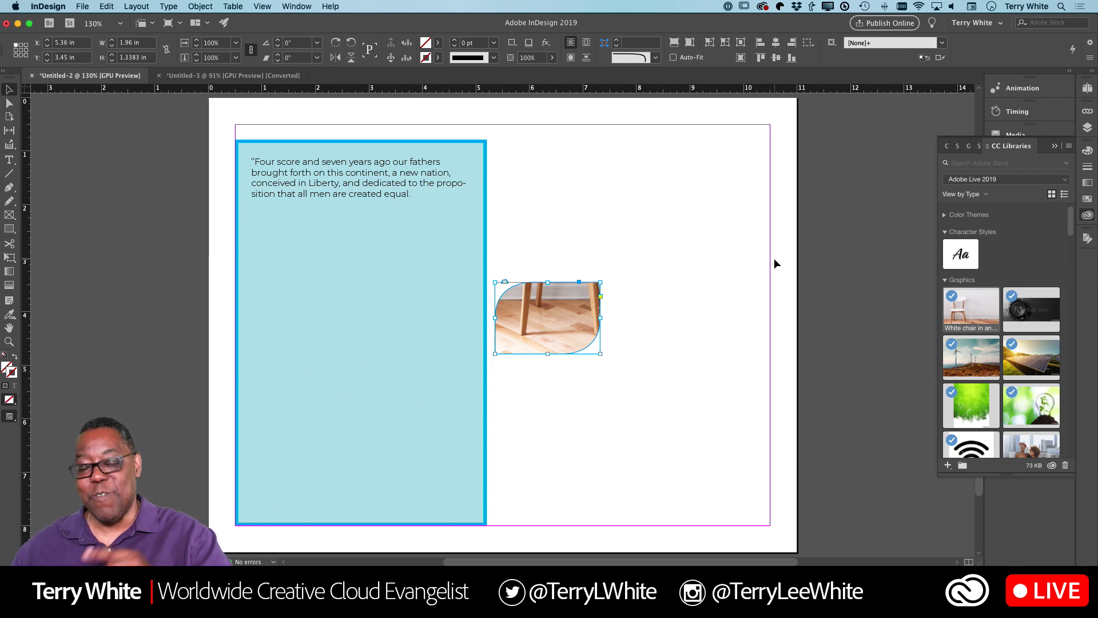
key("super+z")
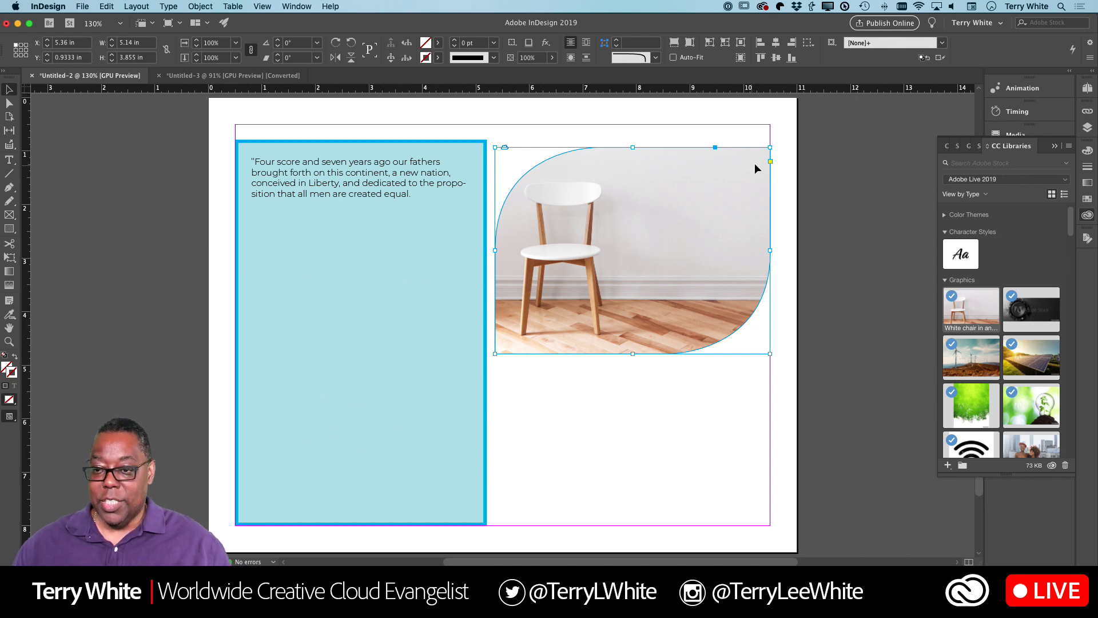
Scale the chair image together with its frame toward the lower-left corner to about 2.16 × 1.62 in.
left_click_drag(769, 147, 611, 267)
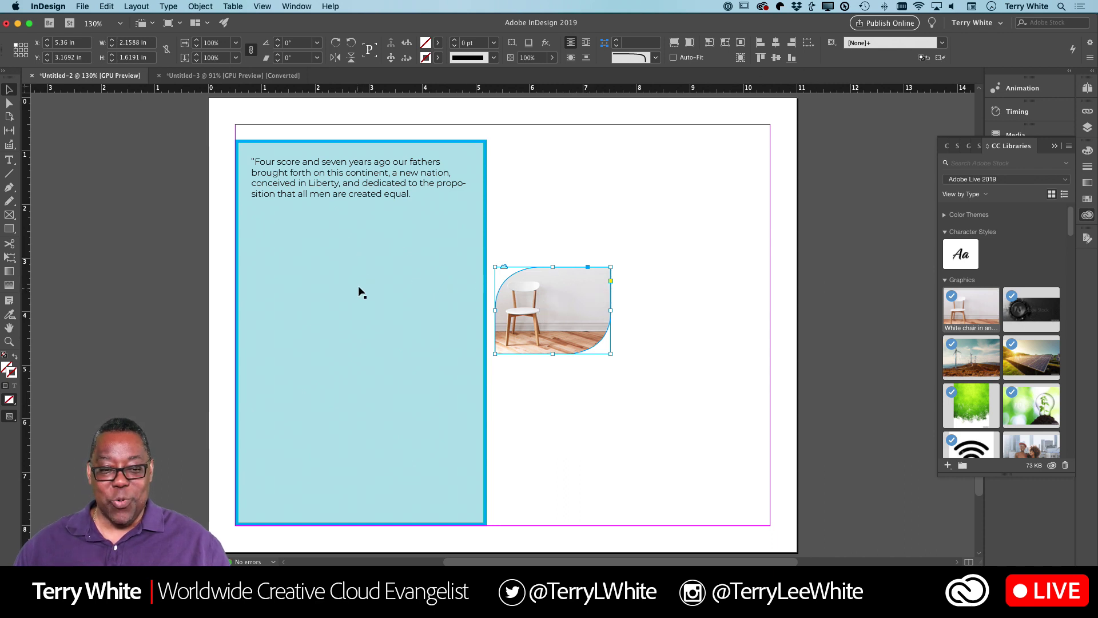
Insert several paragraph breaks before "Liberty" in the Gettysburg text to open a gap after "conceived in".
double_click(309, 183)
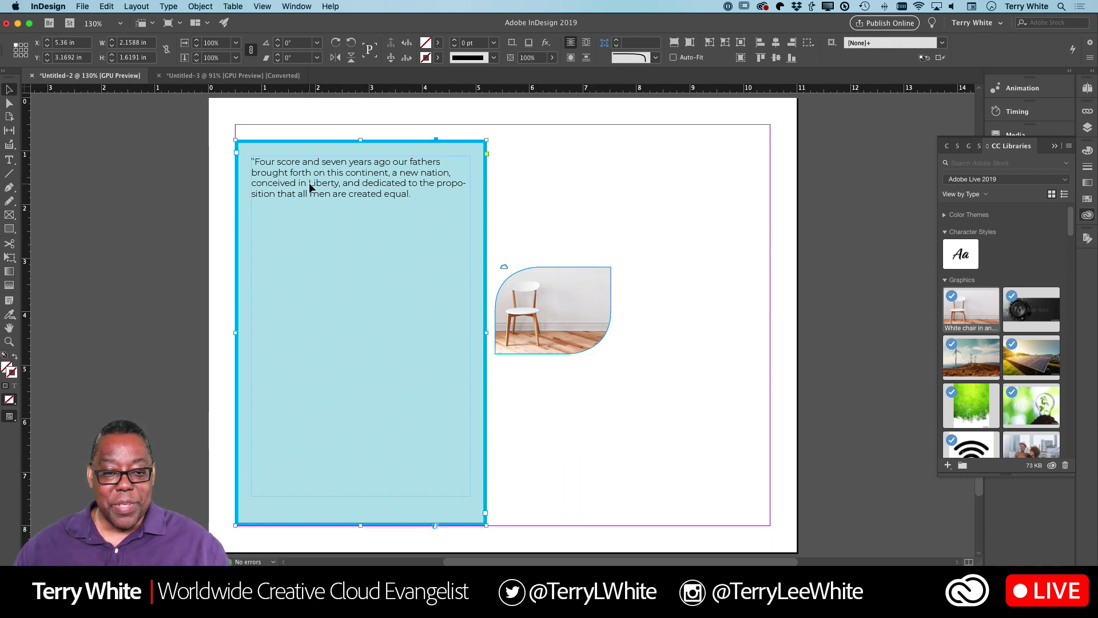
key("Return")
key("Return")
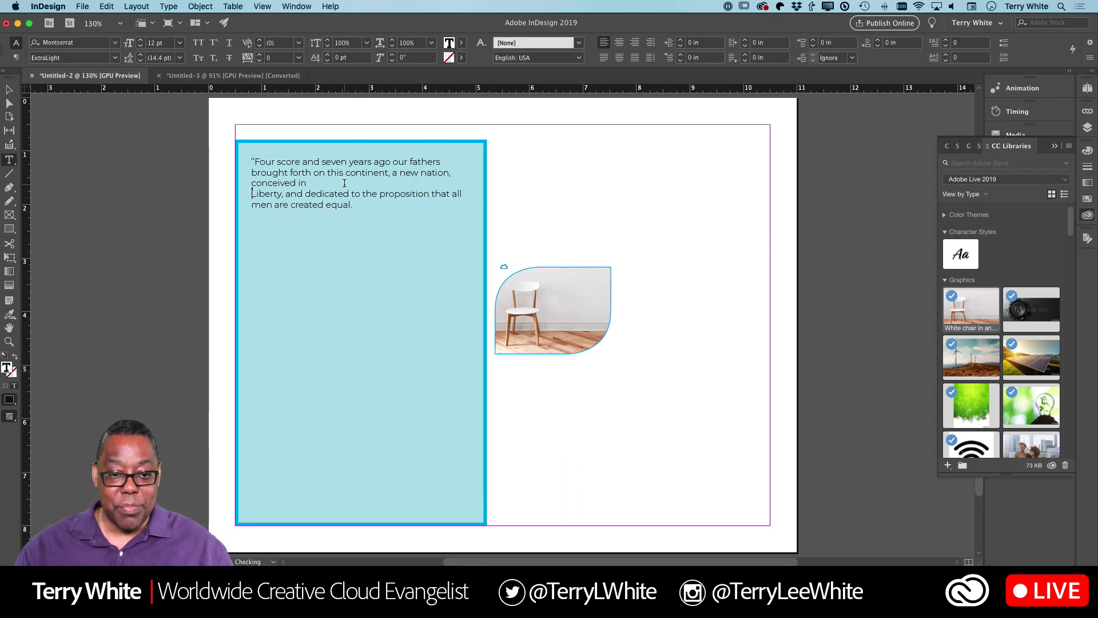
key("Return")
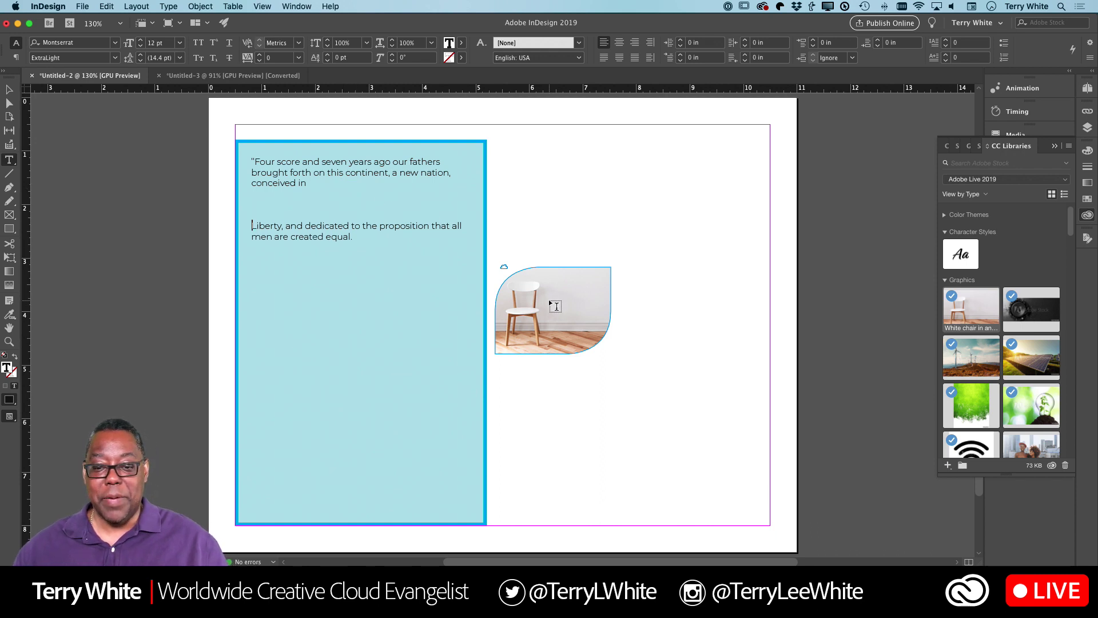
Move the text frame to about X 2.08 in, Y 0.59 in, and place the chair image to its left, scaled to about 1.49 × 1.12 in.
left_click(9, 90)
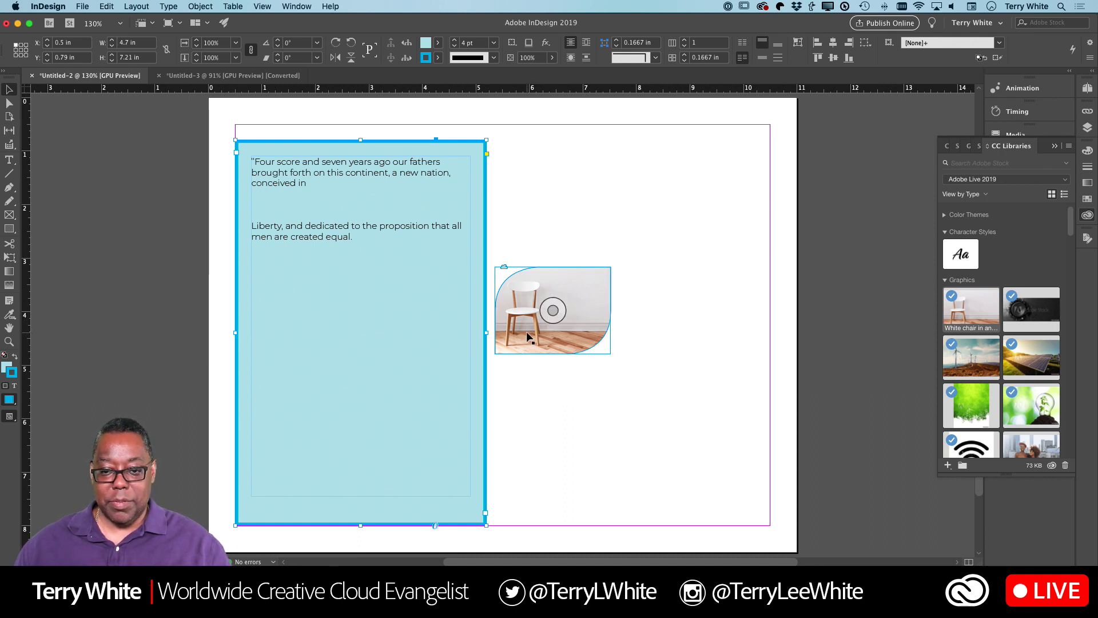
left_click_drag(285, 328, 383, 319)
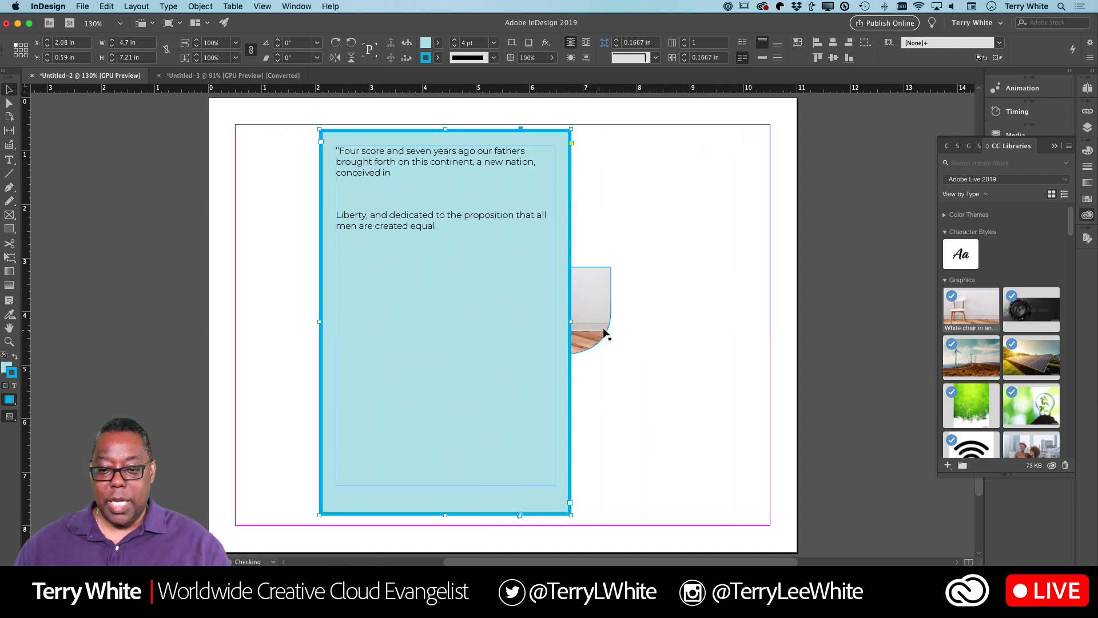
left_click_drag(579, 327, 282, 251)
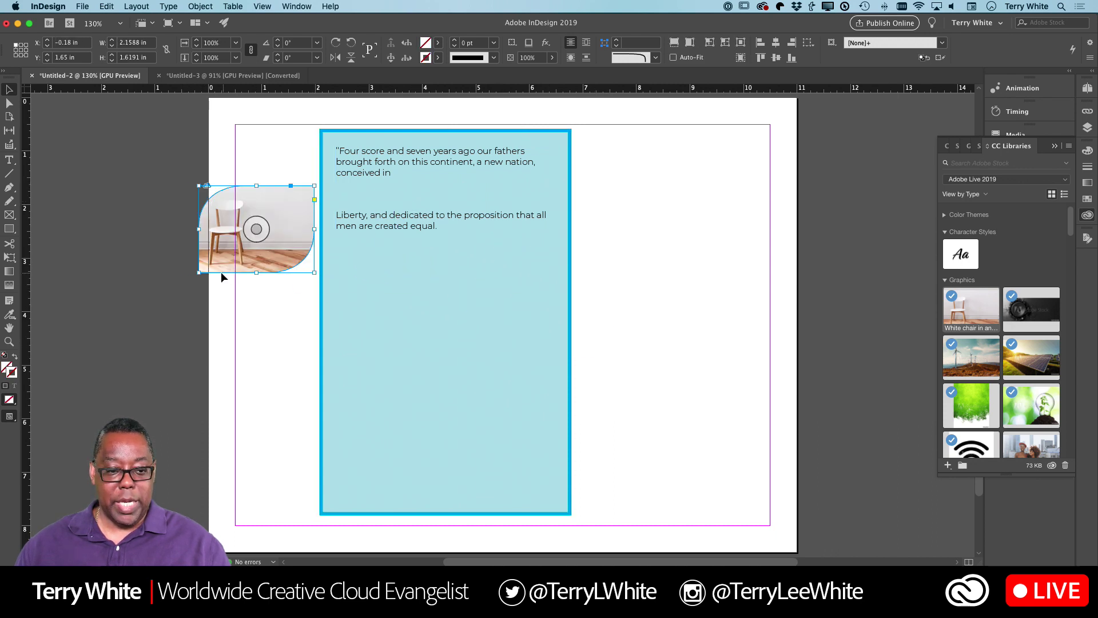
left_click_drag(199, 274, 286, 248)
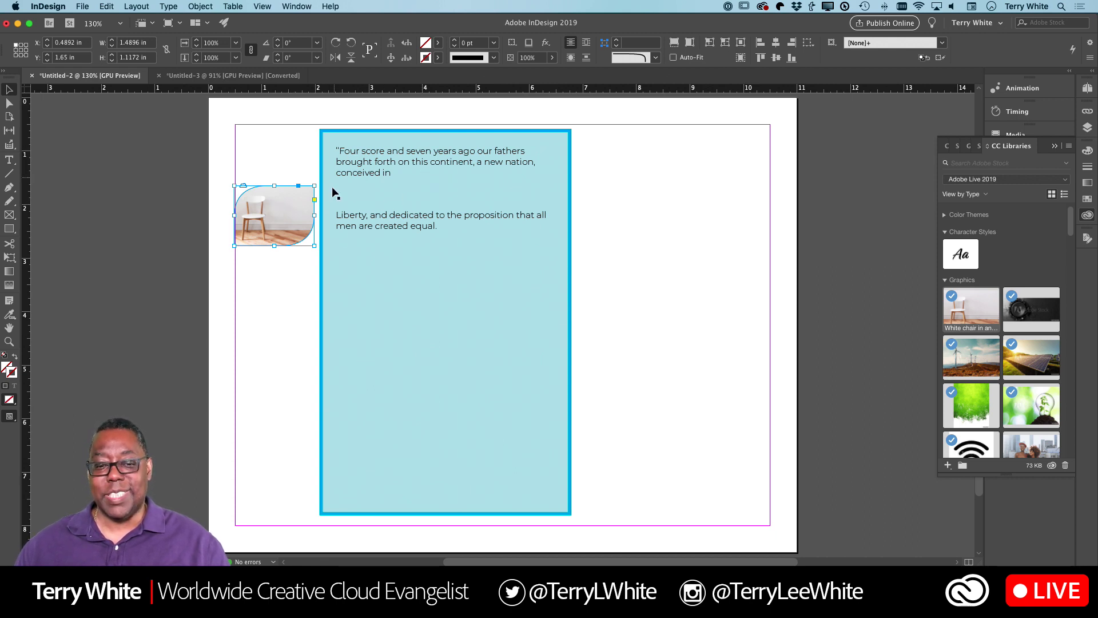
Remove one blank line from the gap above "Liberty" in the Gettysburg text.
double_click(359, 200)
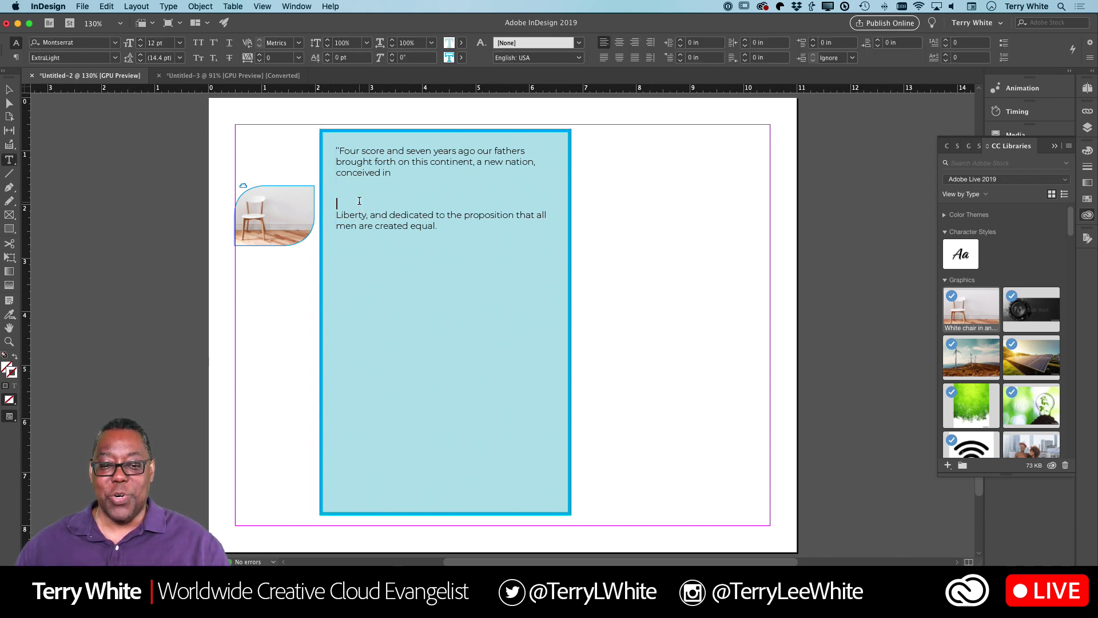
key("BackSpace")
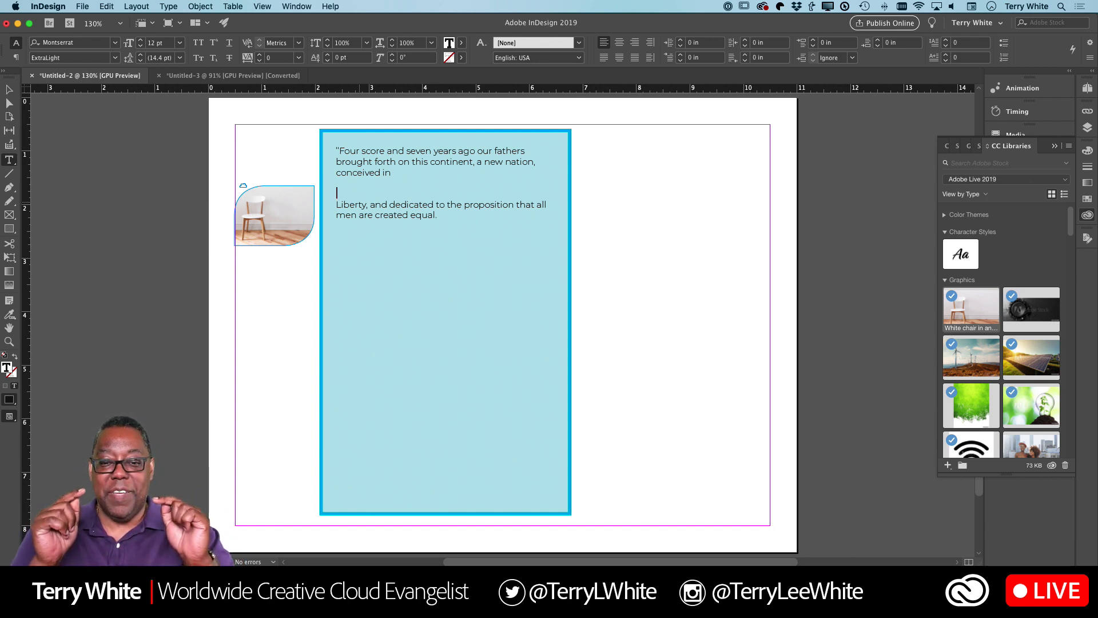
Anchor the chair image to the blank line just below "conceived in" in the text frame.
left_click(9, 90)
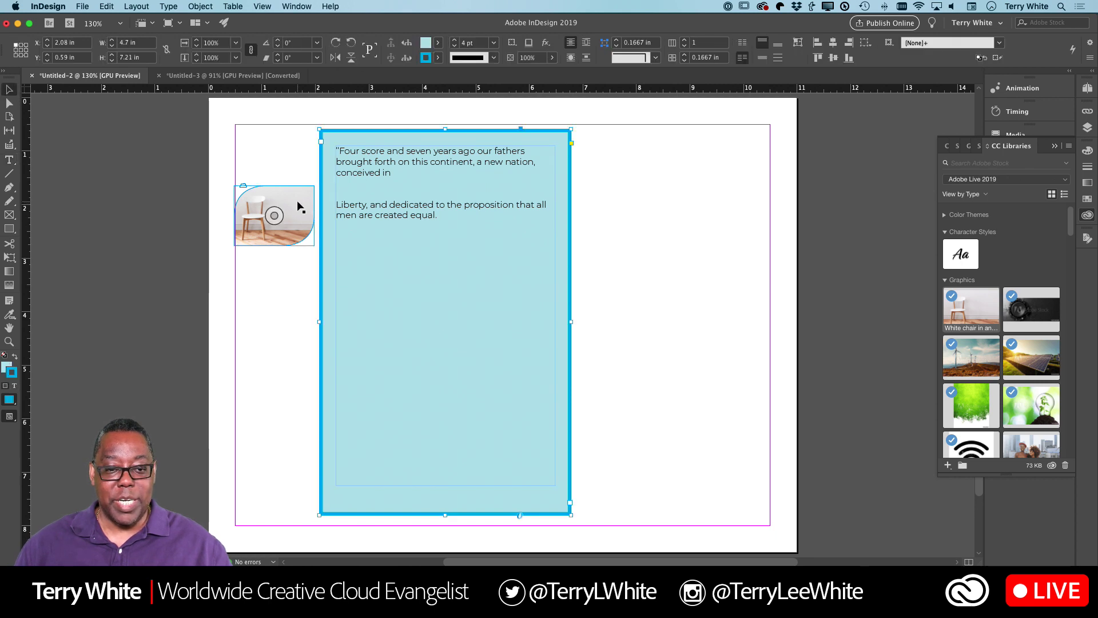
left_click(299, 206)
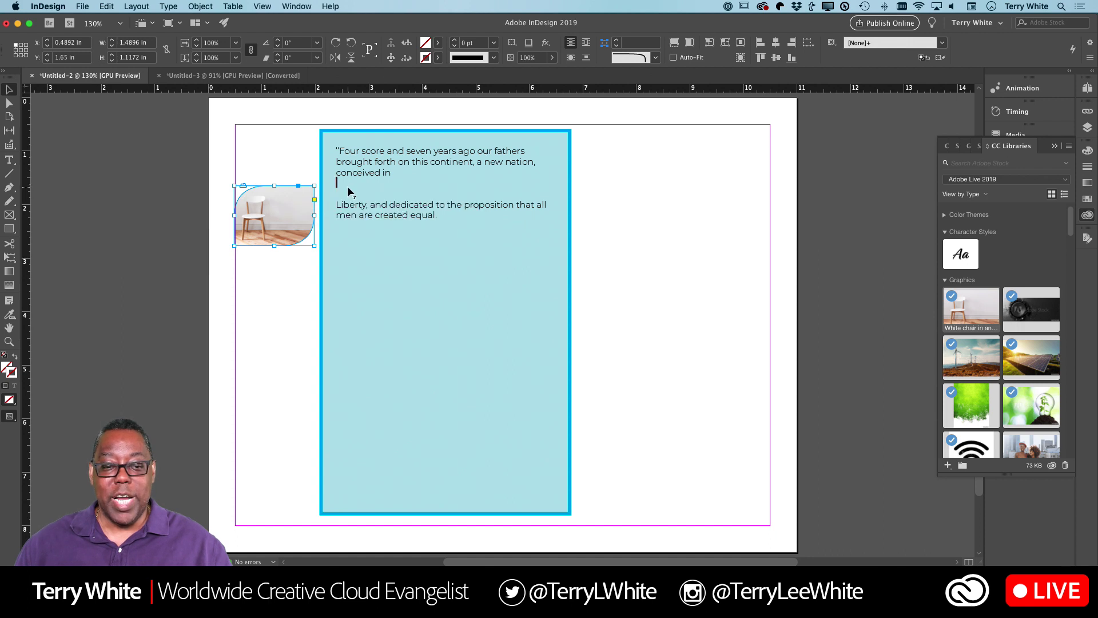
left_click_drag(348, 186, 348, 186)
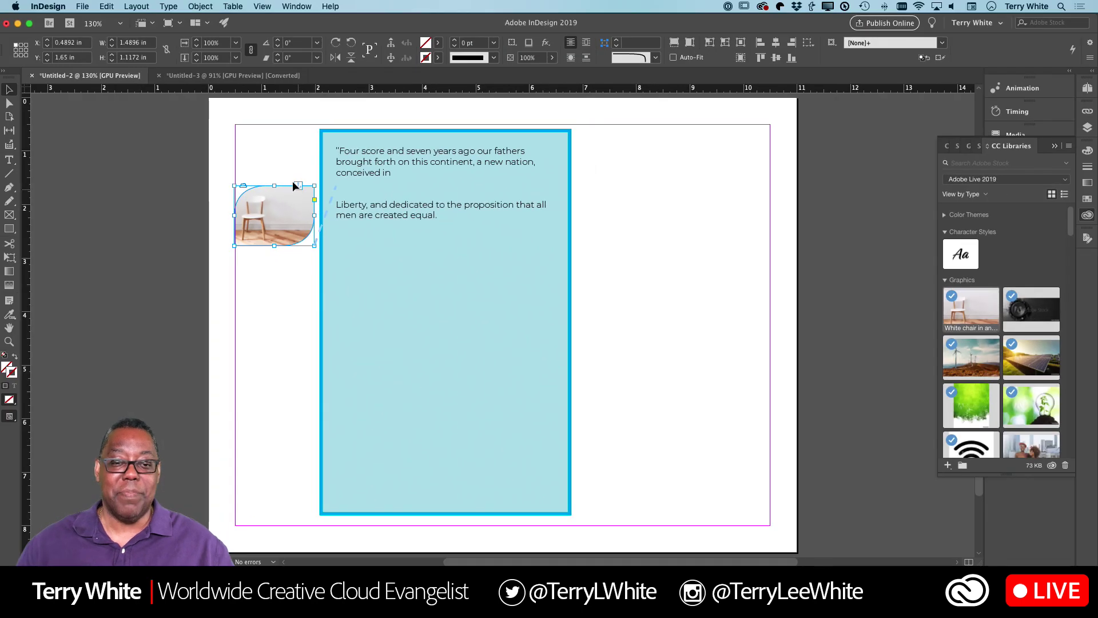
Insert 17 blank lines before "Four score" to test whether the anchored chair image follows the text down.
double_click(339, 150)
type("\"")
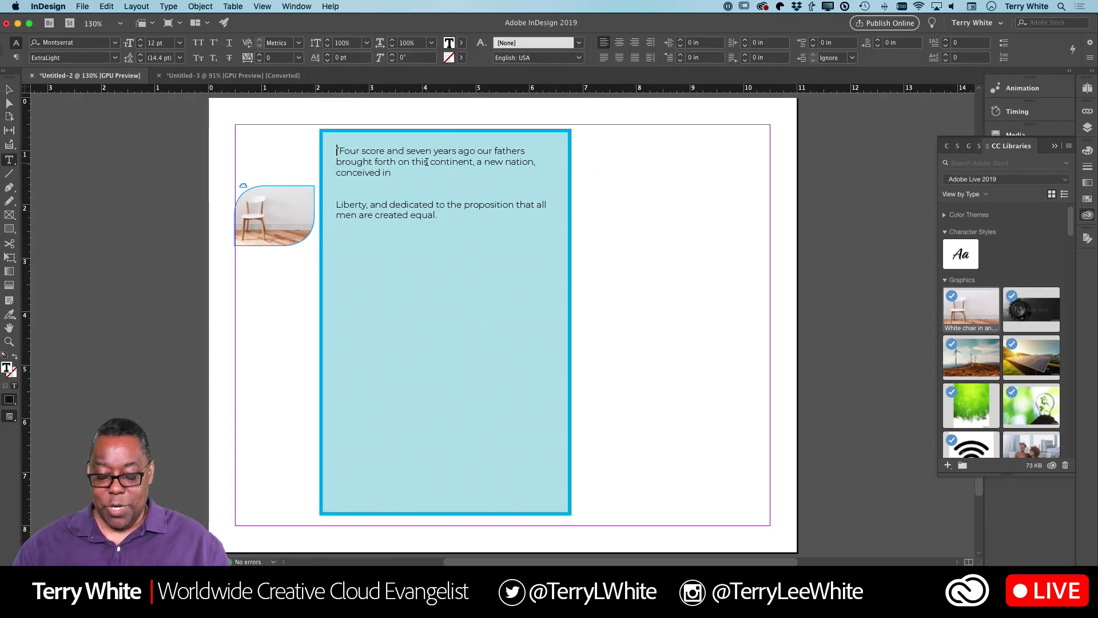
key("Return")
key("Return")
key("Return")
key("Return")
key("Return")
key("Return")
key("Return")
key("Return")
key("Return")
key("Return")
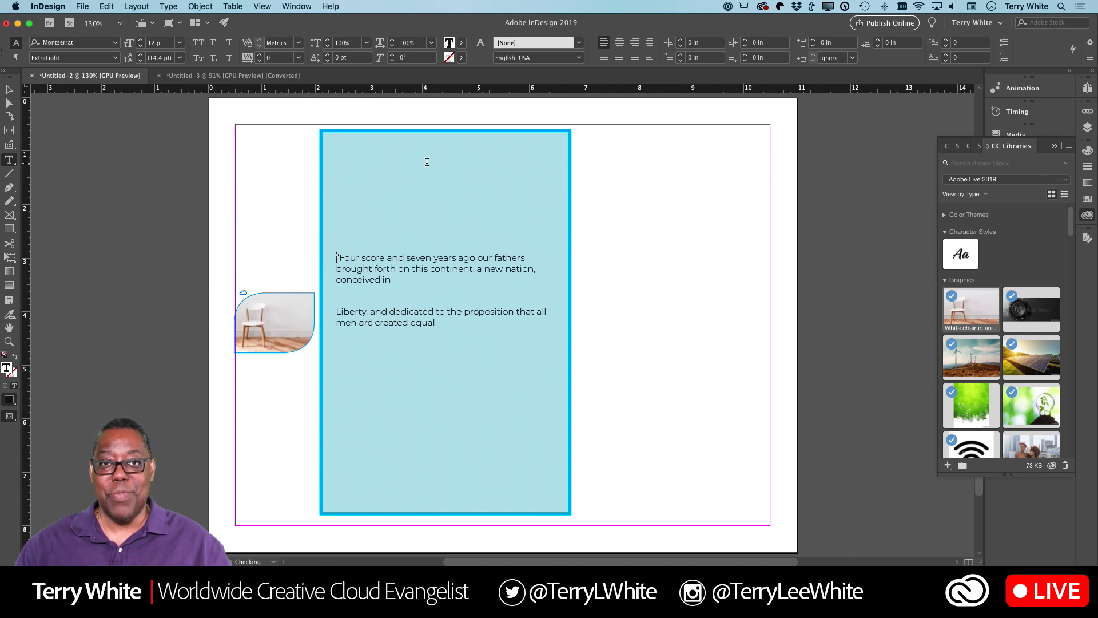
key("Return")
key("Return")
key("Return")
key("Return")
key("Return")
key("Return")
key("Return")
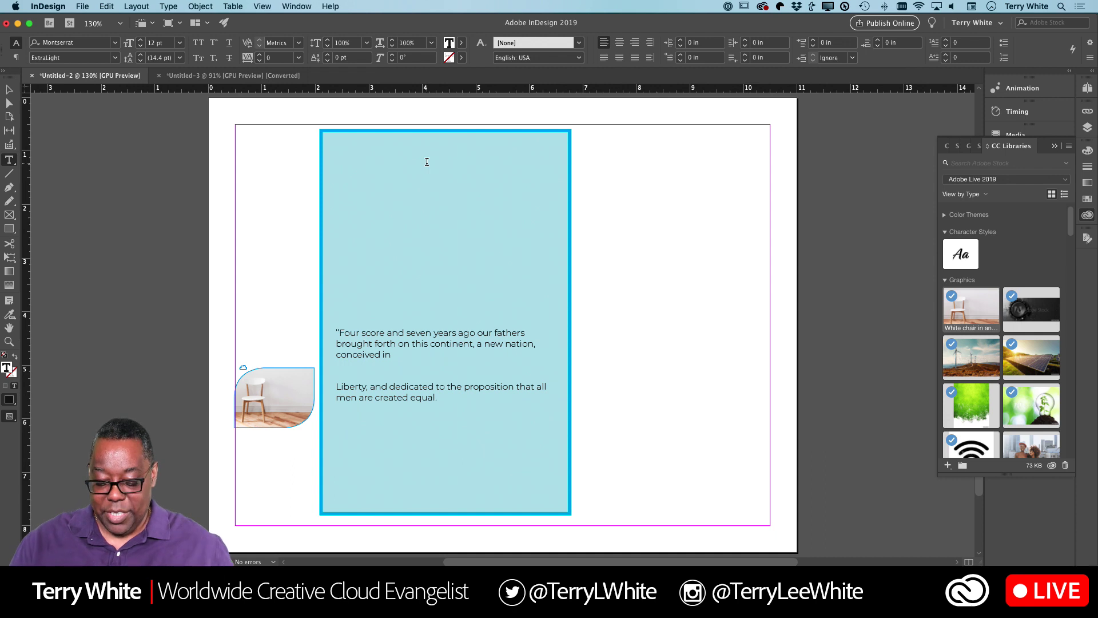
Delete the 17 blank lines above "Four score" to bring the text back to the top of its frame.
key("BackSpace")
key("BackSpace")
key("BackSpace")
key("BackSpace")
key("BackSpace")
key("BackSpace")
key("BackSpace")
key("BackSpace")
key("BackSpace")
key("BackSpace")
key("BackSpace")
key("BackSpace")
key("BackSpace")
key("BackSpace")
key("BackSpace")
key("BackSpace")
key("BackSpace")
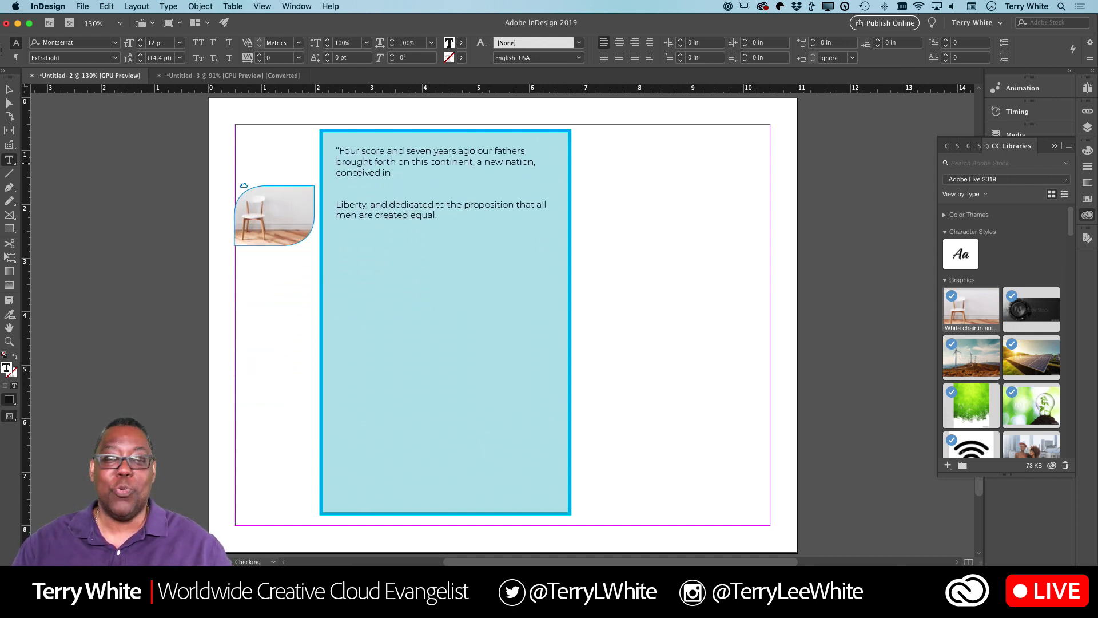
Push the Gettysburg text down again with 12 blank lines to repeat the anchoring test.
key("Return")
key("Return")
key("Return")
key("Return")
key("Return")
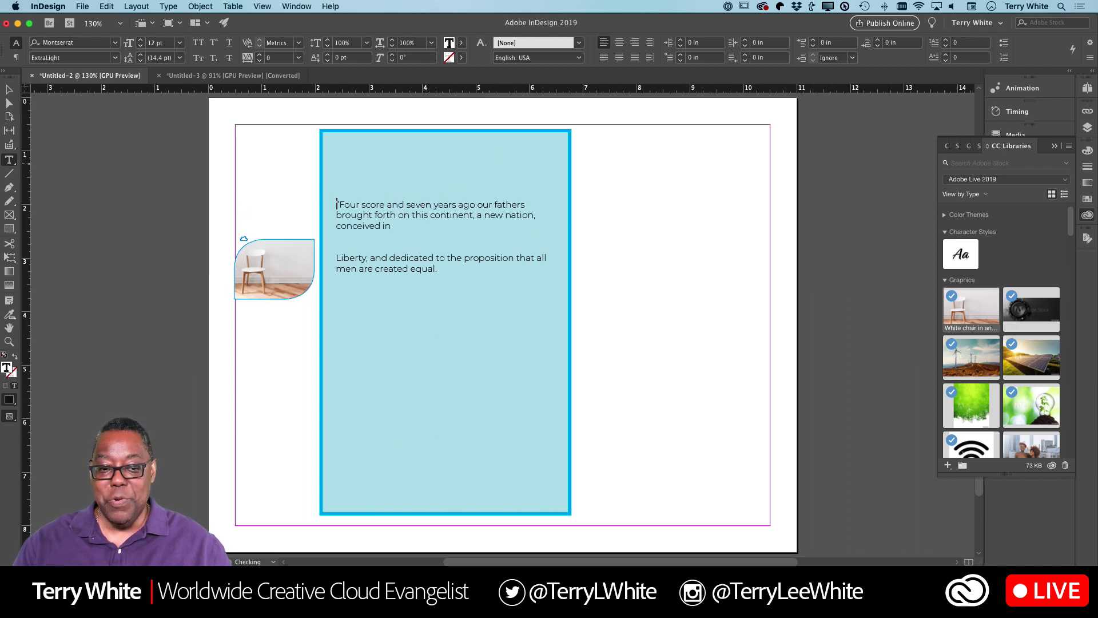
key("Return")
key("Return")
key("Return")
key("Return")
key("Return")
key("Return")
key("Return")
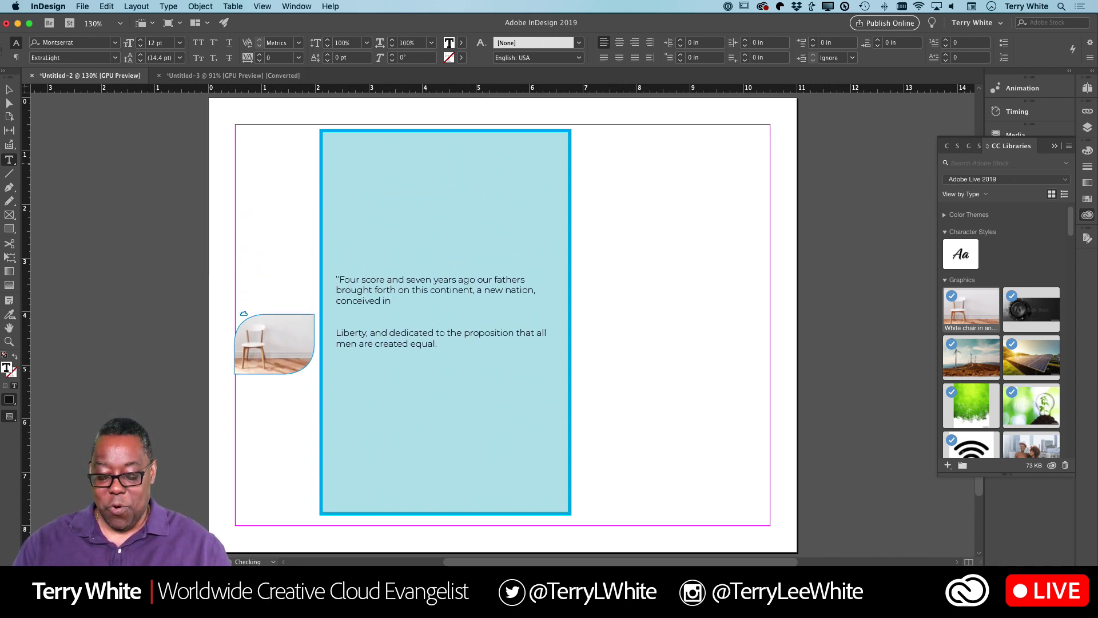
Remove the 12 blank lines above "Four score" so the text starts at the frame's top inset.
key("BackSpace")
key("BackSpace")
key("BackSpace")
key("BackSpace")
key("BackSpace")
key("BackSpace")
key("BackSpace")
key("BackSpace")
key("BackSpace")
key("BackSpace")
key("BackSpace")
key("BackSpace")
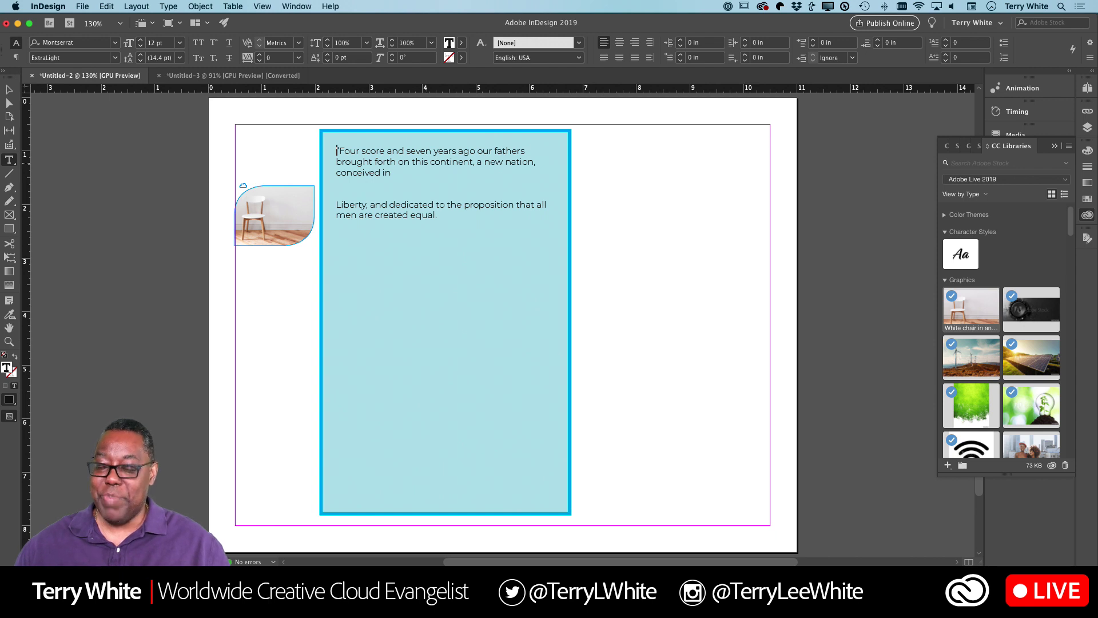
type("\"")
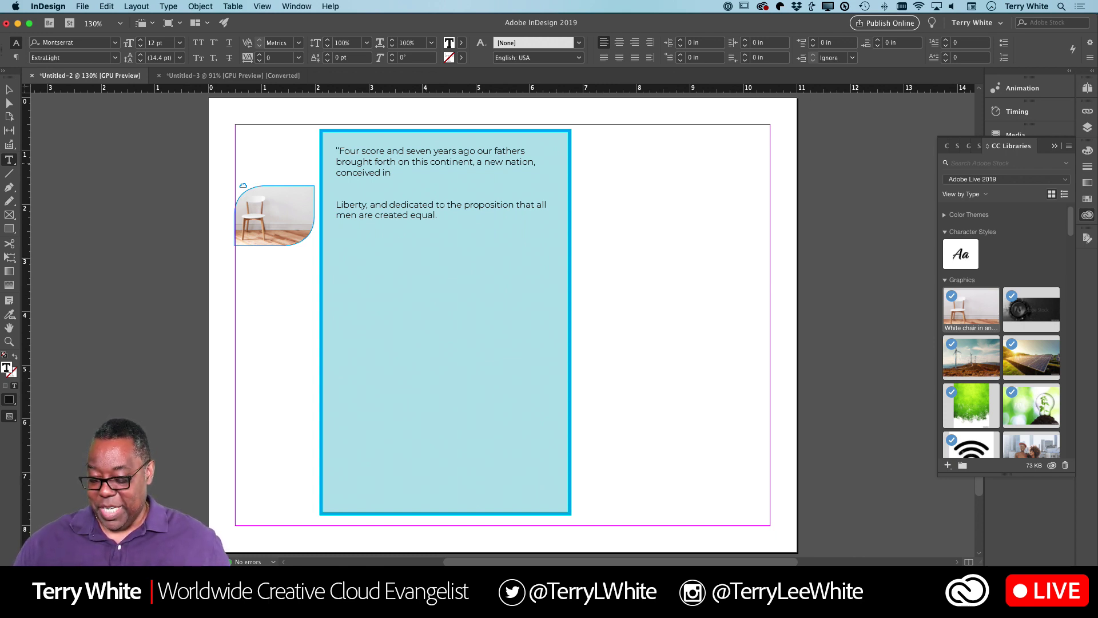
key("BackSpace")
type("\"")
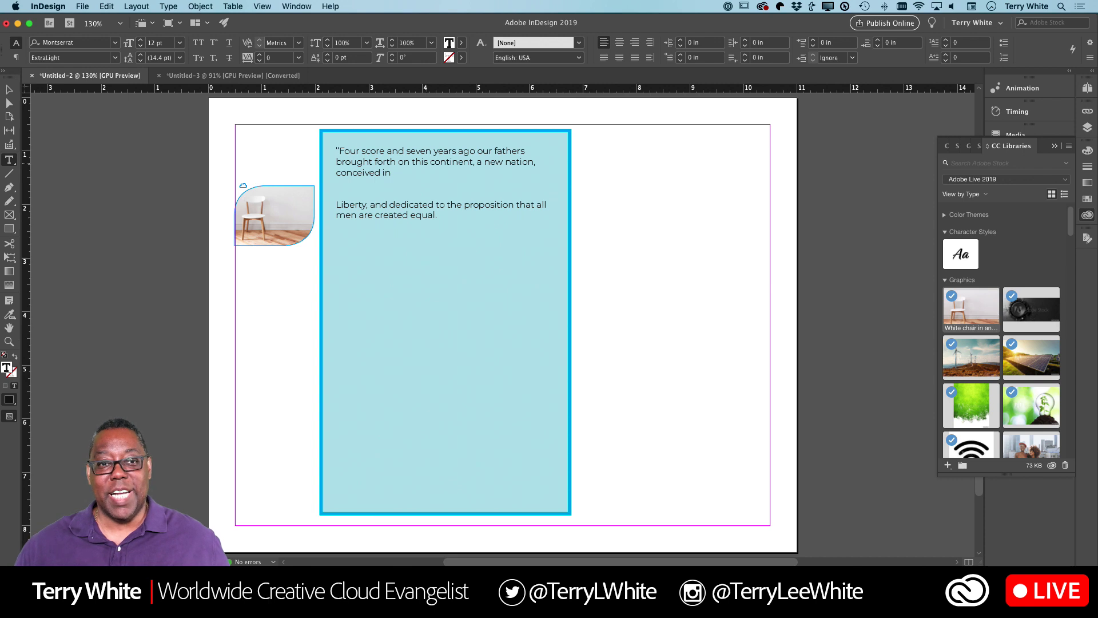